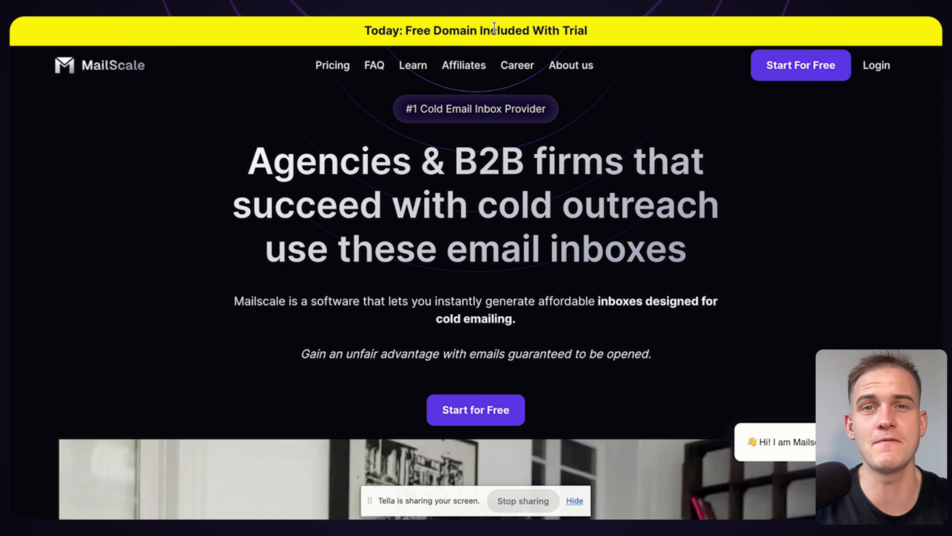
Start a new domain purchase and enter "Unlock Clay" as the business name for the auto-generated domains
scroll(417, 140, up, 1)
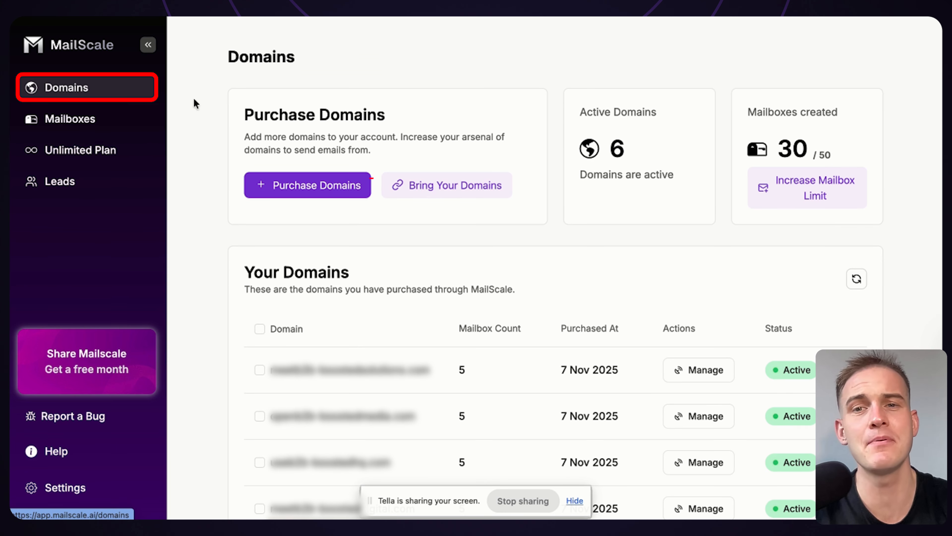
click(310, 186)
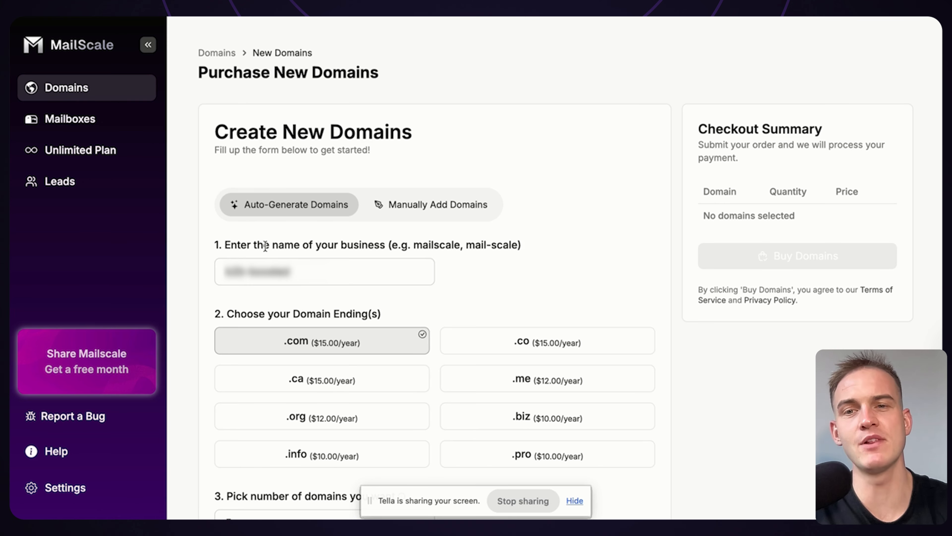
click(329, 270)
text(Unl)
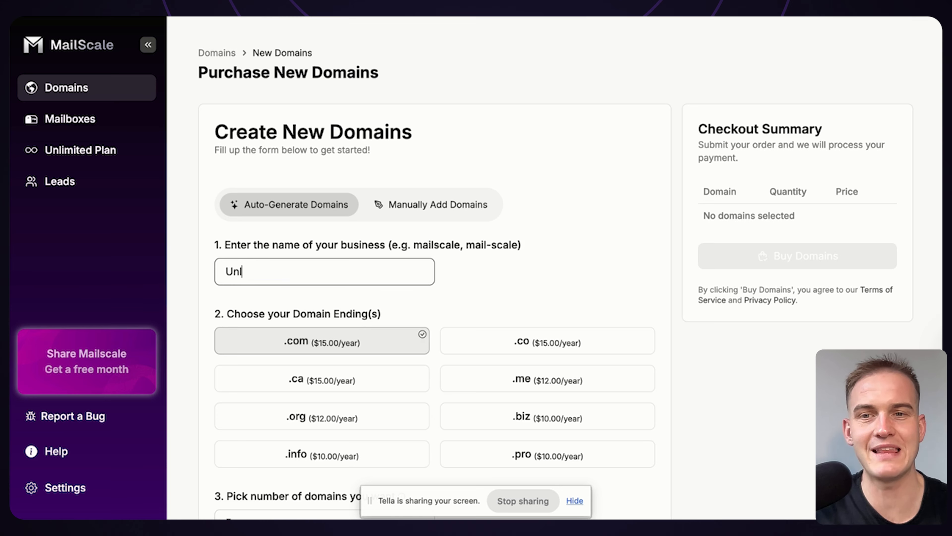
text(ock Clay)
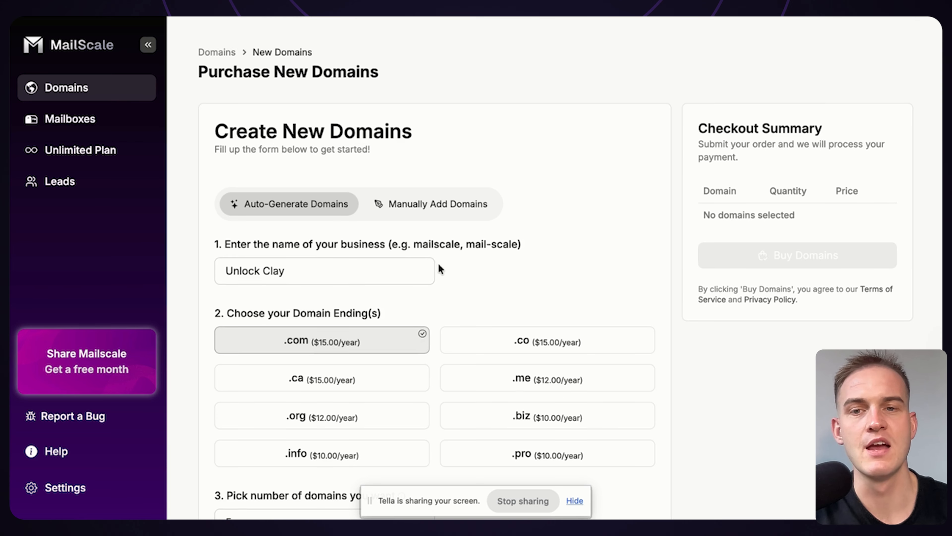
Set the number of domains wanted to 6
scroll(318, 229, down, 3)
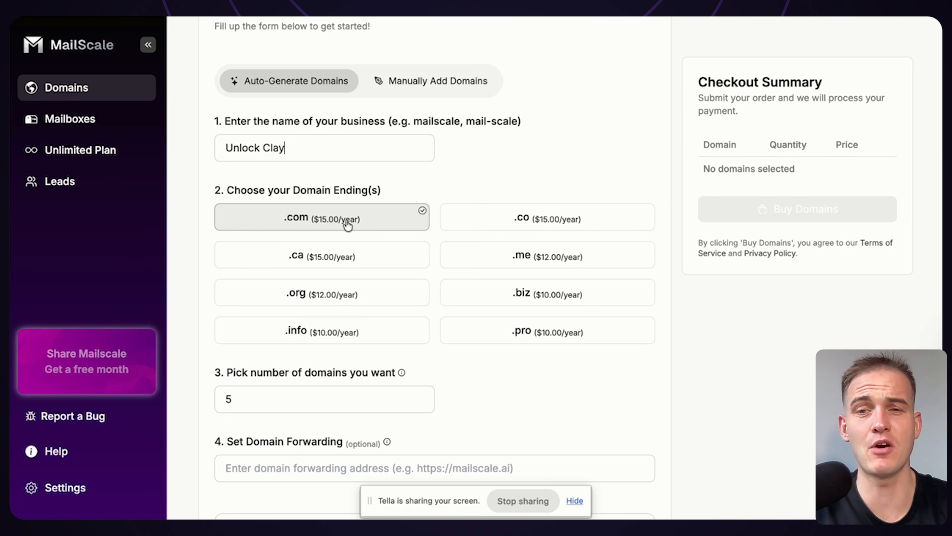
scroll(348, 225, down, 3)
click(304, 330)
drag(273, 338, 203, 339)
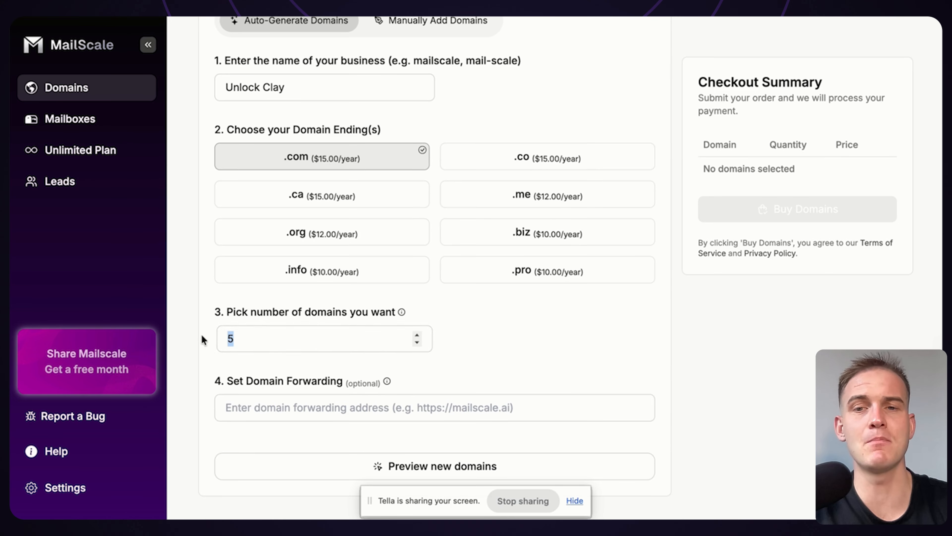
click(314, 336)
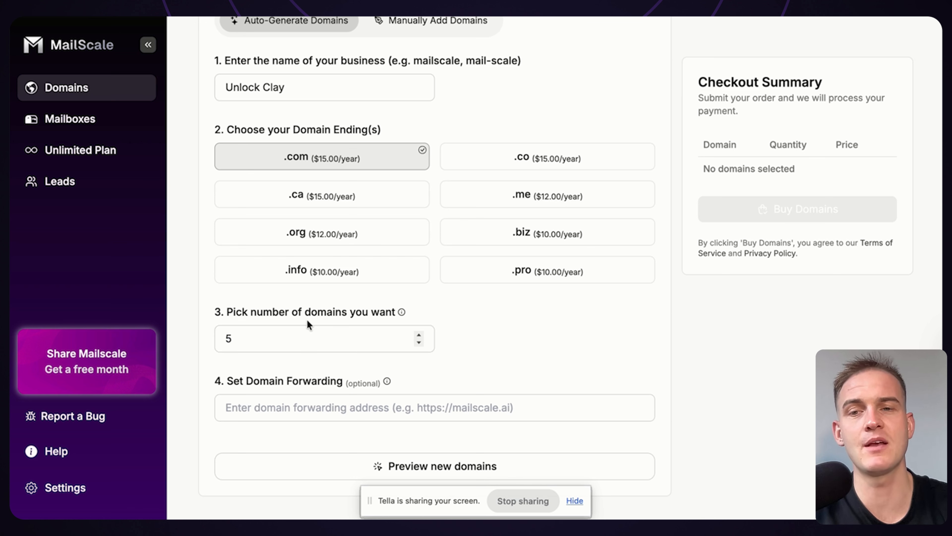
key(BackSpace)
text(6)
scroll(315, 306, down, 1)
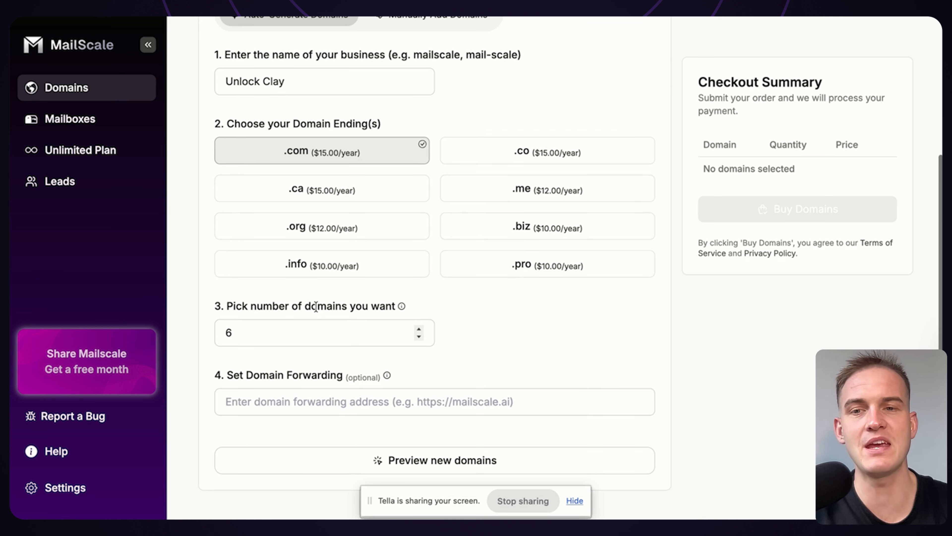
click(365, 398)
text(https://unlockclay.com/)
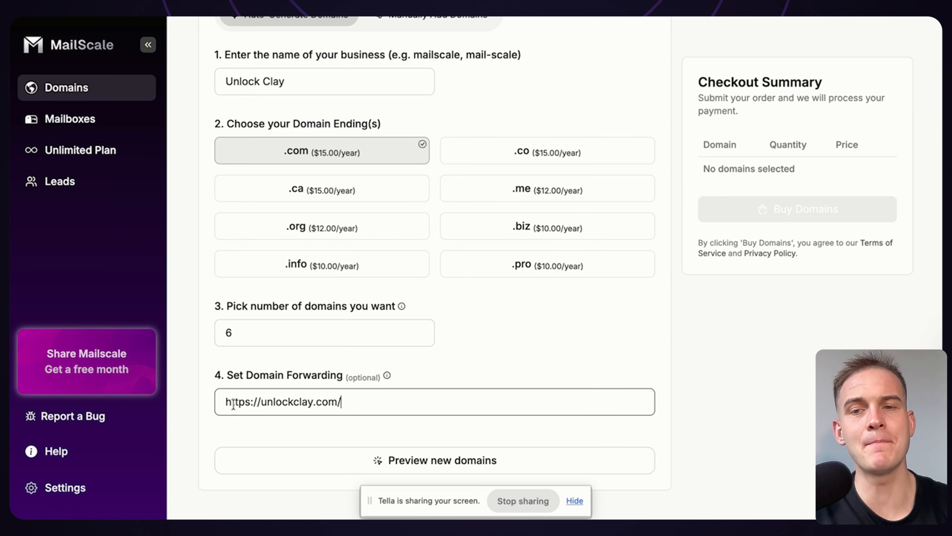
drag(229, 402, 336, 400)
click(384, 355)
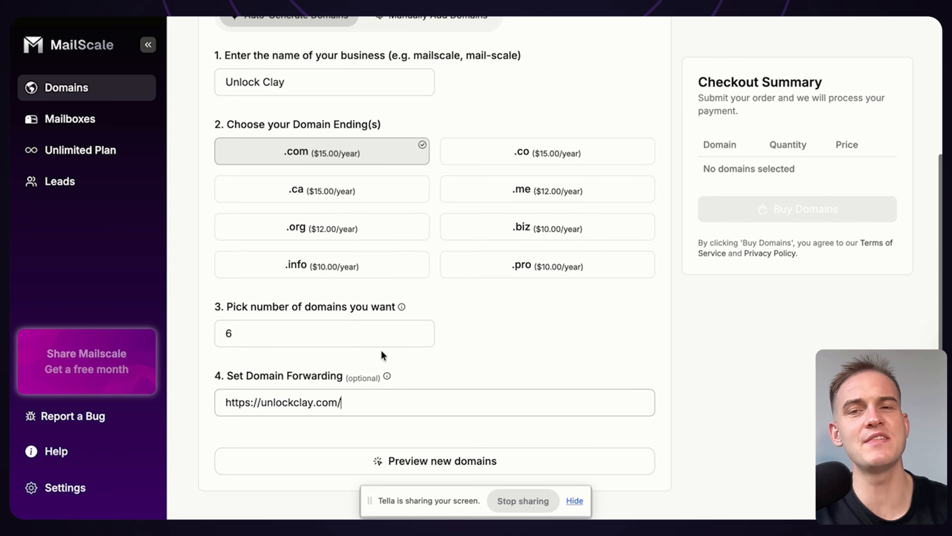
Check the business name entry and generate the preview list of new domains
scroll(390, 173, up, 2)
click(308, 139)
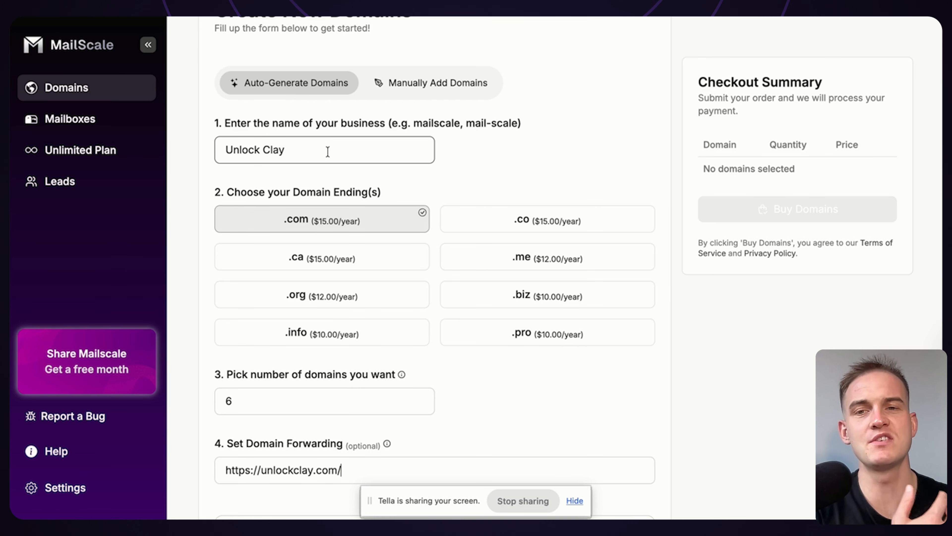
scroll(321, 445, down, 2)
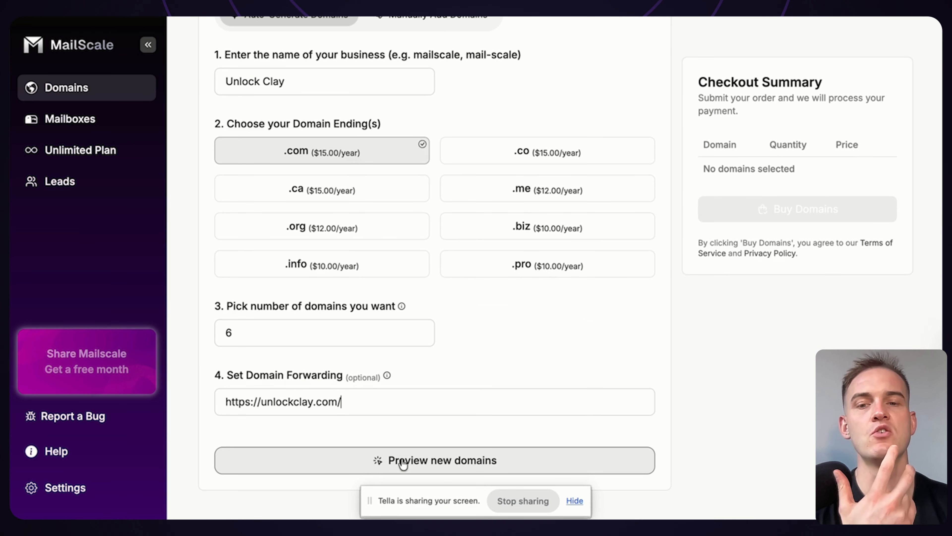
click(426, 462)
scroll(384, 321, down, 3)
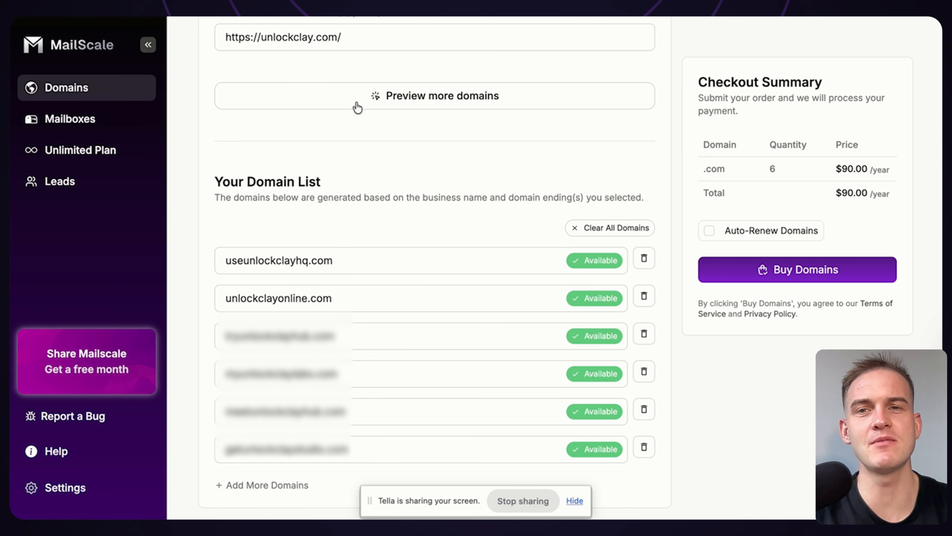
Compare the generated domain names with the forwarding domain and proceed to buy the domains
drag(336, 36, 269, 37)
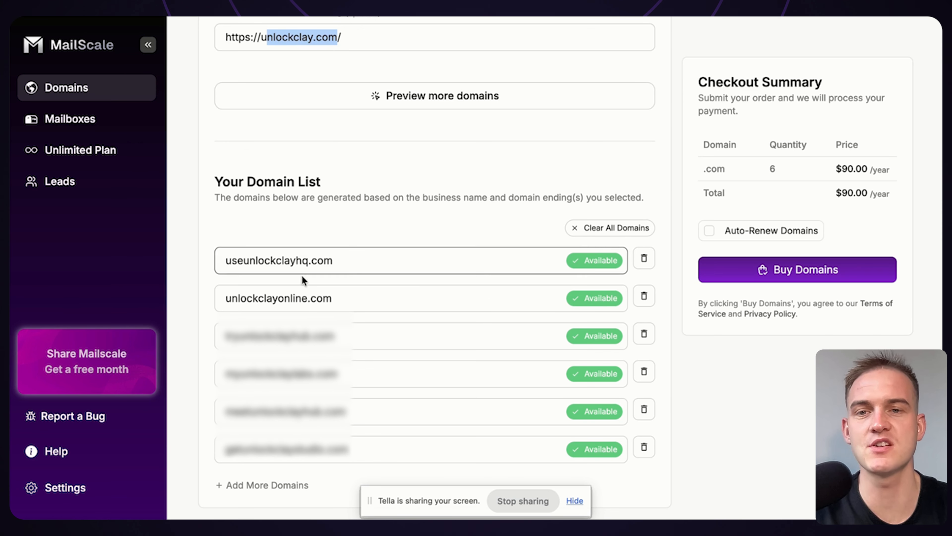
drag(248, 298, 329, 298)
click(245, 263)
drag(230, 261, 318, 261)
scroll(431, 276, down, 1)
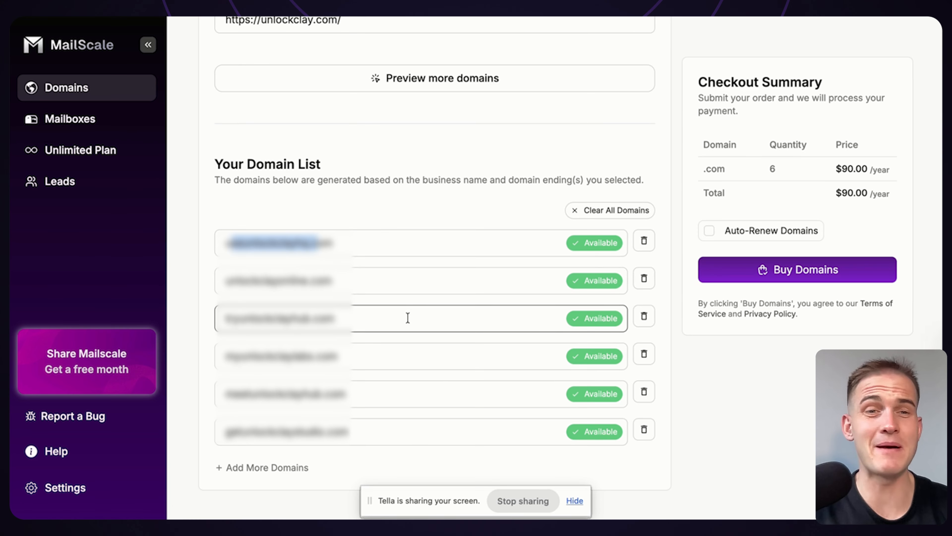
click(830, 277)
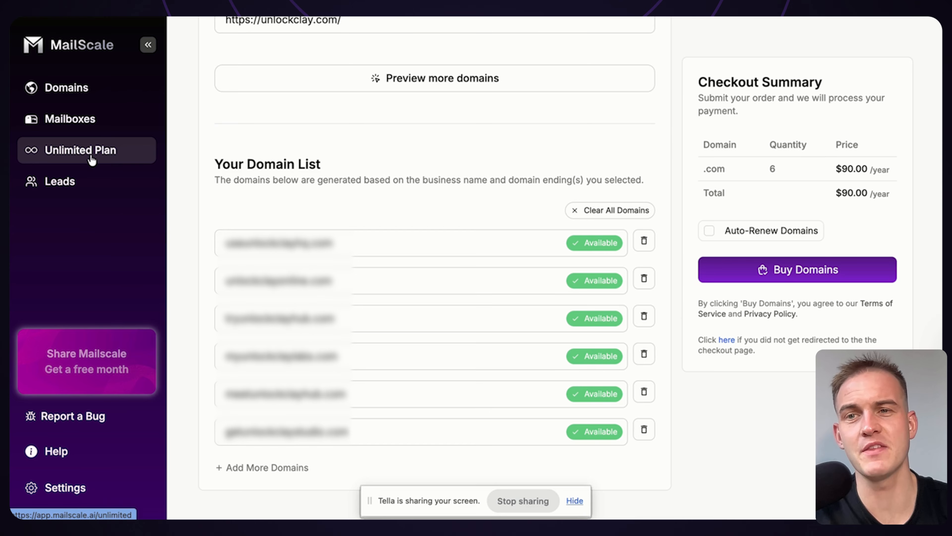
Open the Unlimited Plan page and examine its mailbox offer and pricing information
click(103, 156)
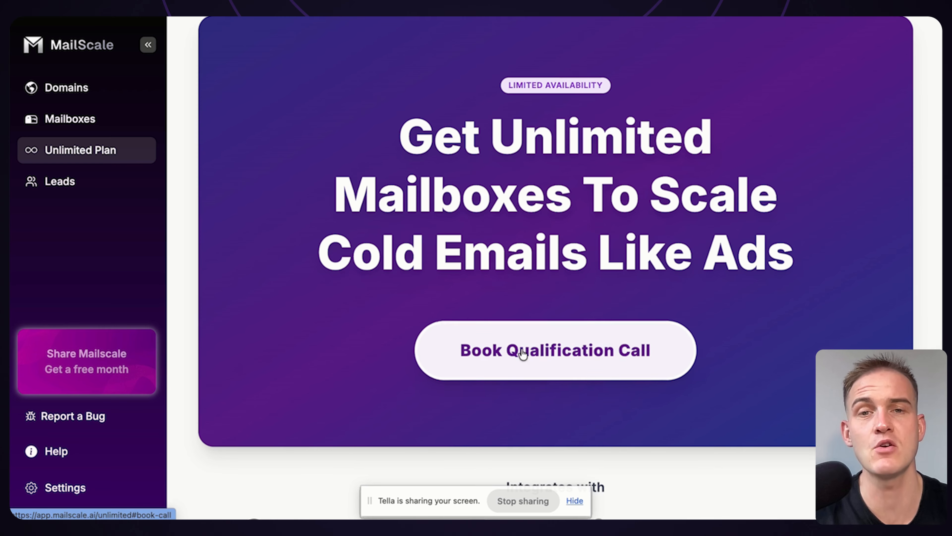
drag(413, 141, 808, 249)
scroll(808, 248, up, 1)
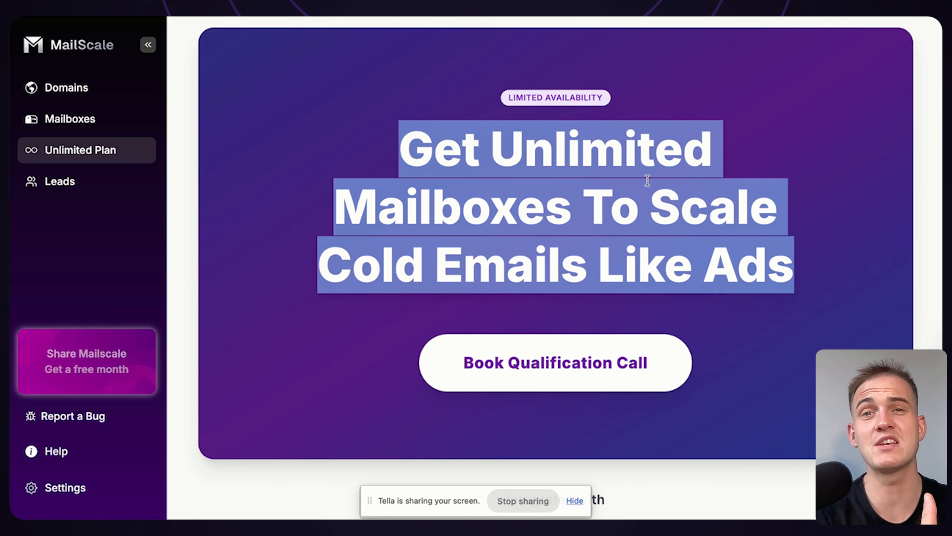
scroll(645, 182, down, 12)
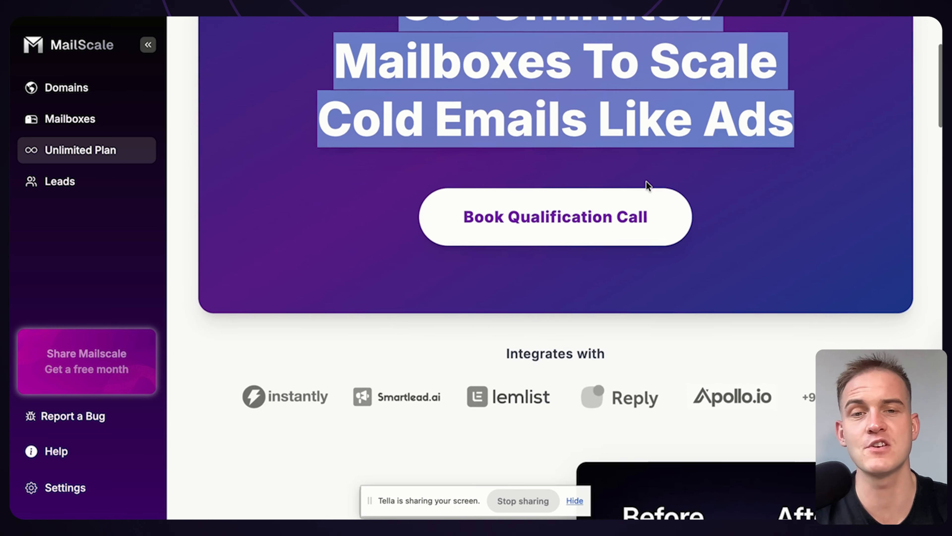
scroll(559, 120, down, 15)
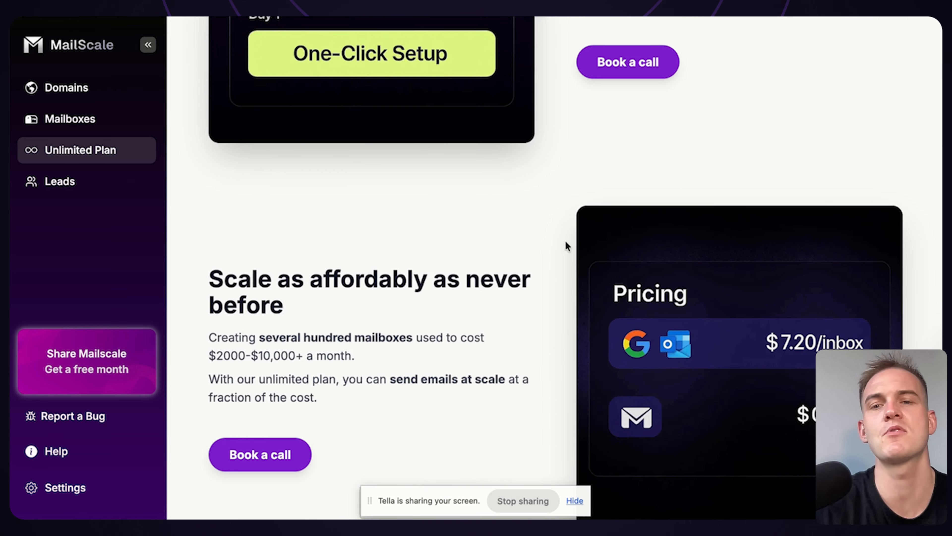
drag(412, 337, 249, 336)
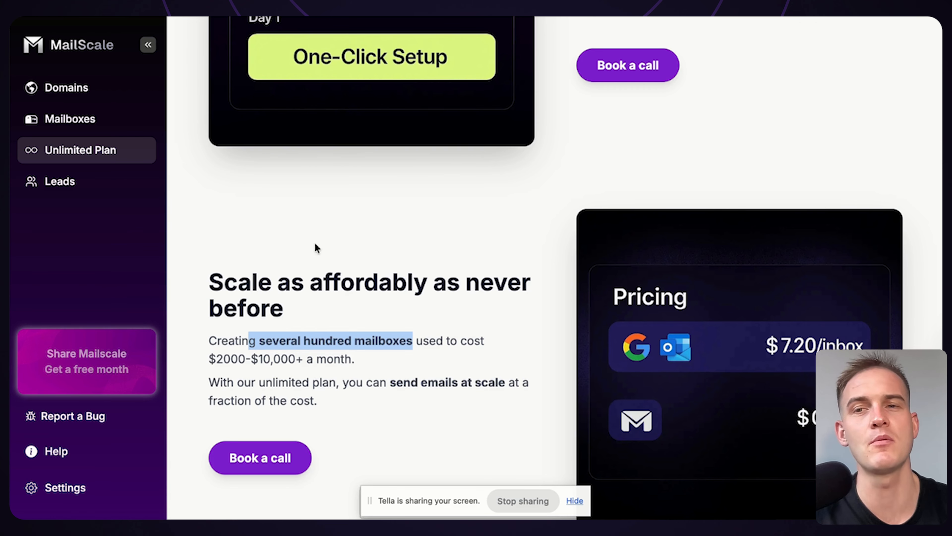
Start creating new mailboxes and enter the sender's first and last name
click(71, 119)
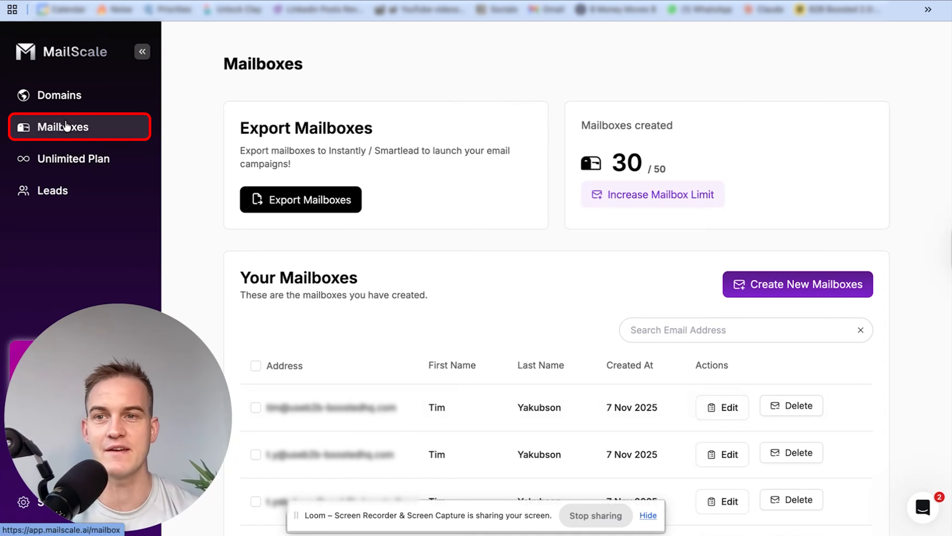
click(786, 285)
click(413, 193)
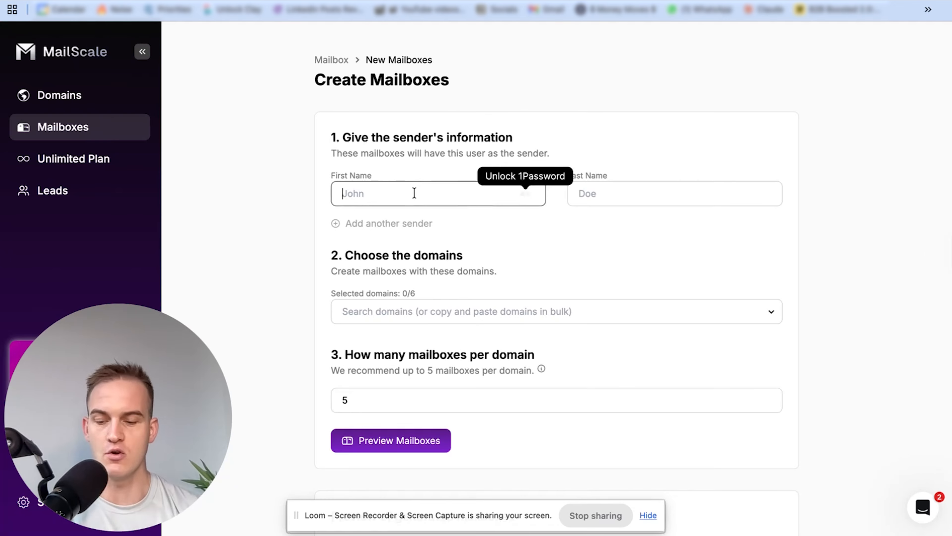
key(Tab)
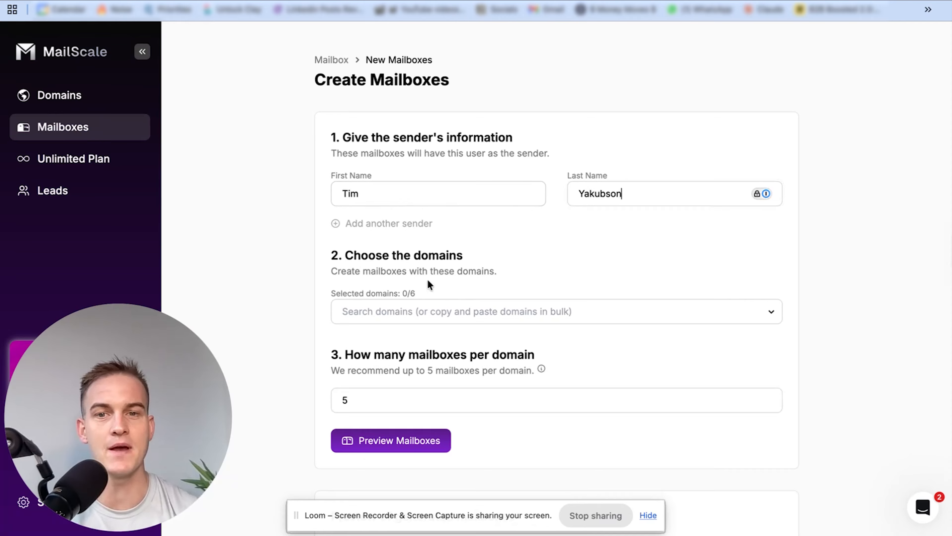
Select the first four domains in the list for the new mailboxes
click(418, 311)
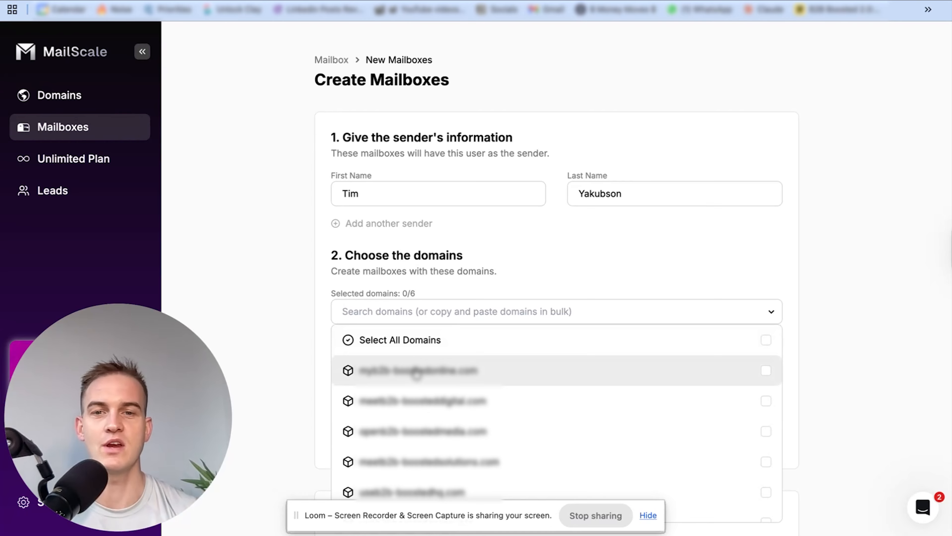
click(415, 370)
click(420, 401)
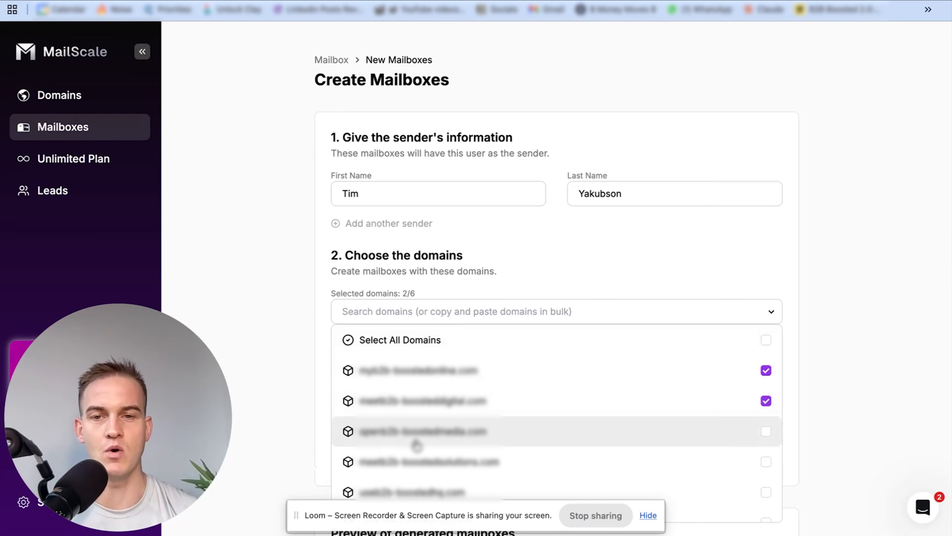
click(419, 431)
click(424, 463)
click(606, 263)
Set 5 mailboxes per domain, generate the mailbox preview and review the proposed addresses for each selected domain
scroll(524, 300, down, 3)
click(347, 330)
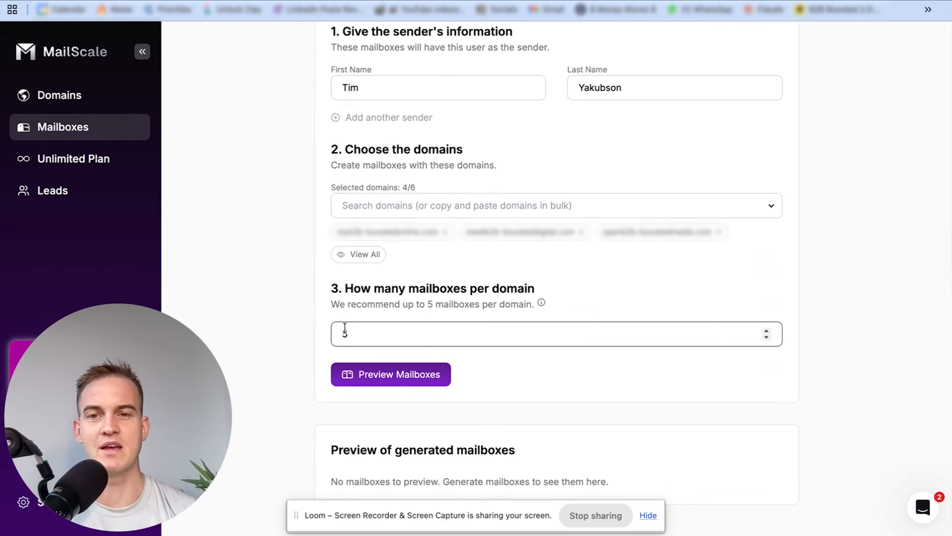
text(5)
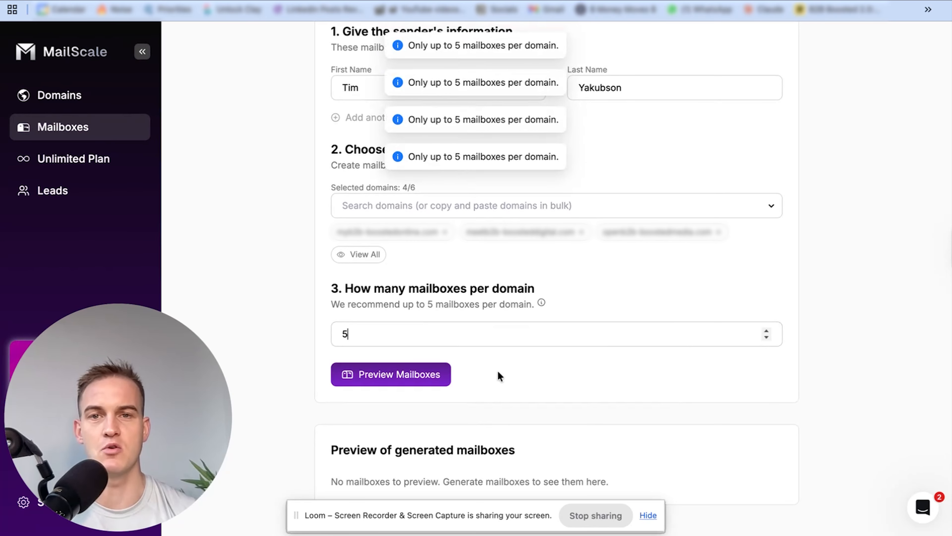
click(380, 375)
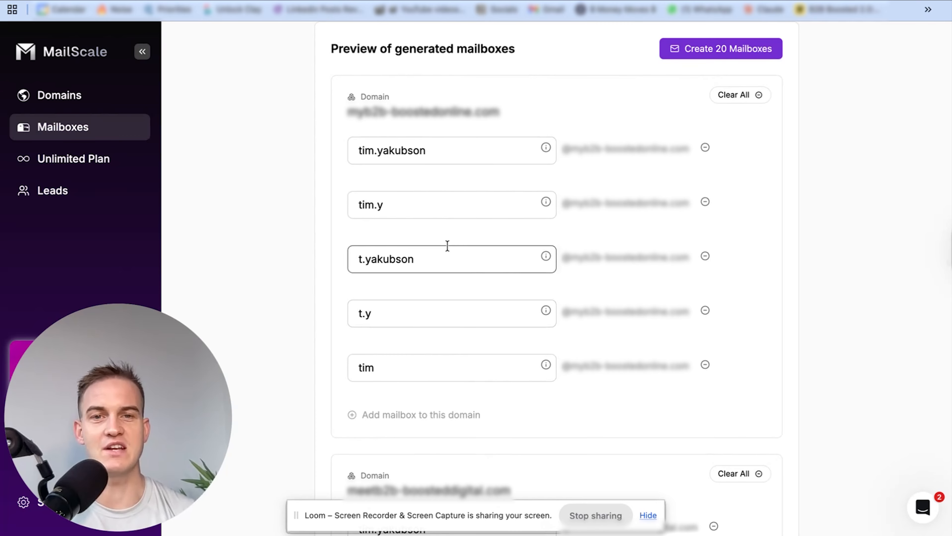
scroll(446, 246, down, 4)
scroll(447, 248, down, 2)
scroll(446, 249, up, 10)
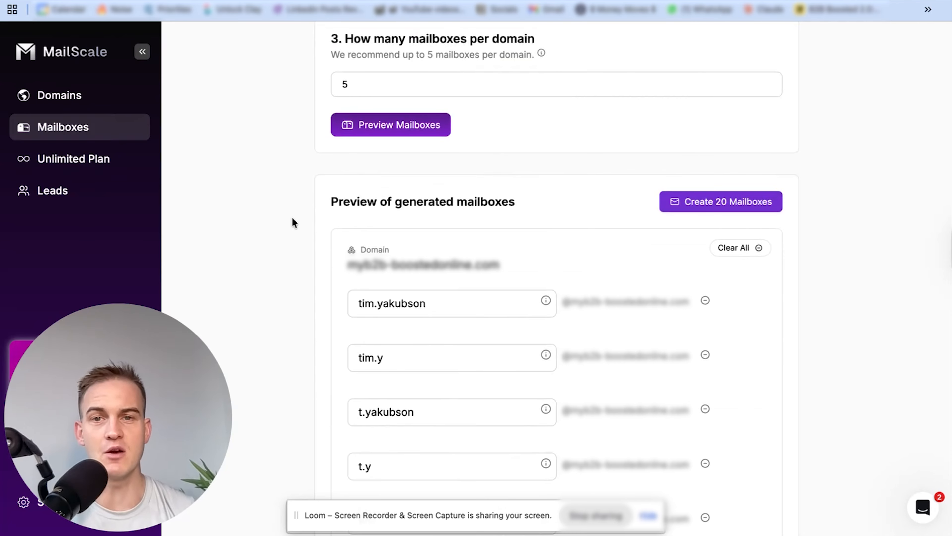
scroll(292, 215, down, 10)
scroll(291, 217, down, 7)
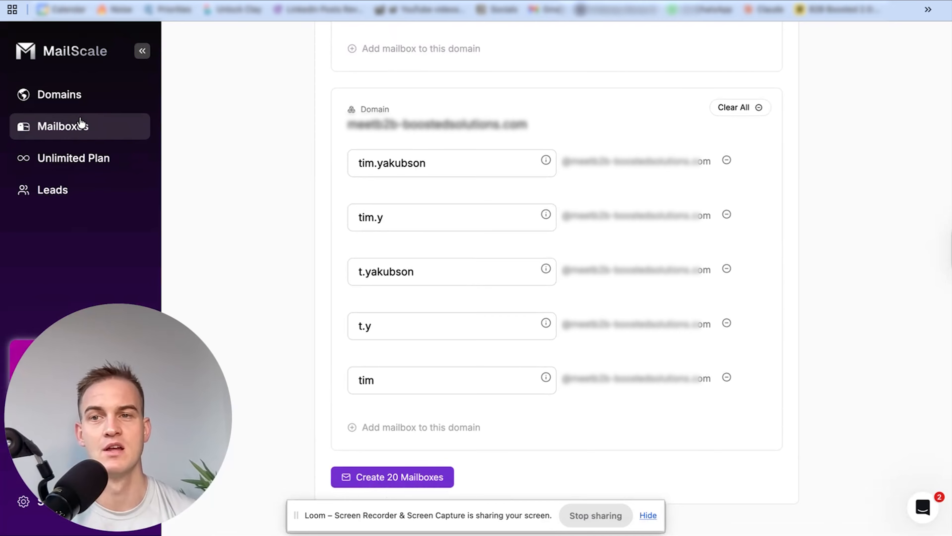
Open the Mailboxes overview and review the list of existing mailboxes
click(80, 127)
scroll(399, 275, down, 10)
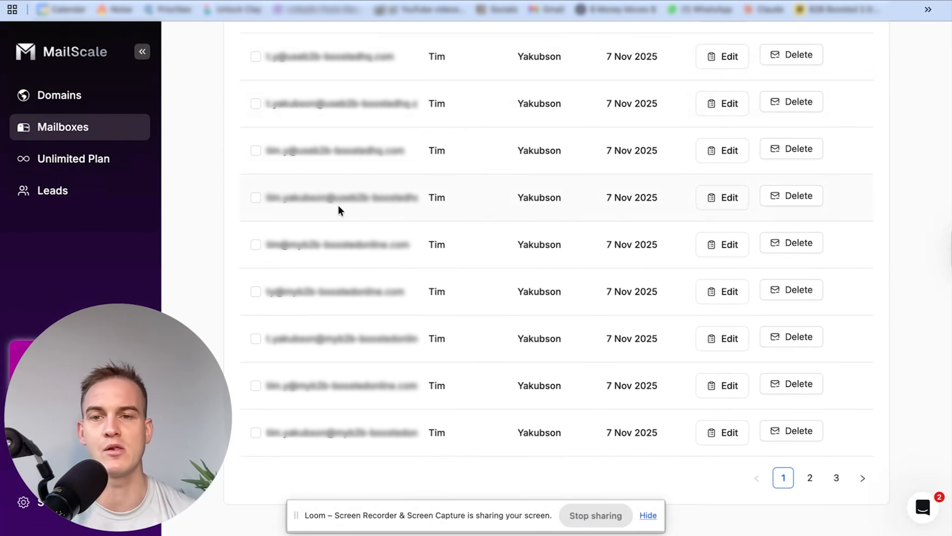
scroll(343, 233, down, 2)
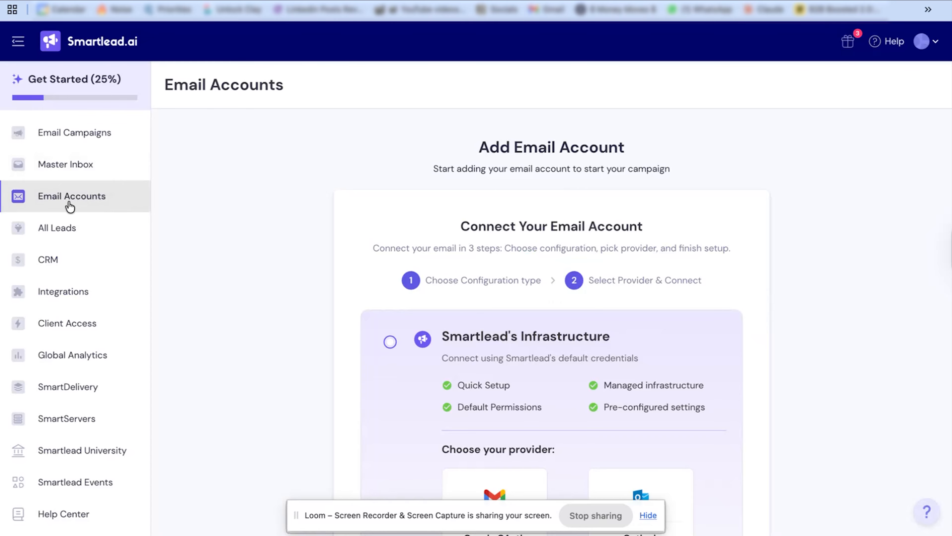
Examine the options for adding email accounts in Smartlead, including bulk addition by CSV, and return to MailScale's Mailboxes page
click(78, 202)
scroll(470, 232, down, 5)
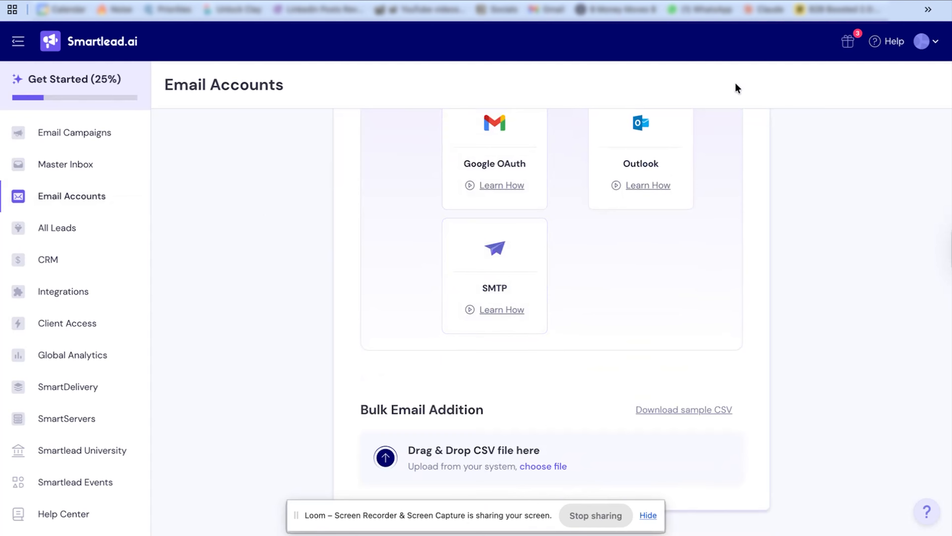
click(500, 0)
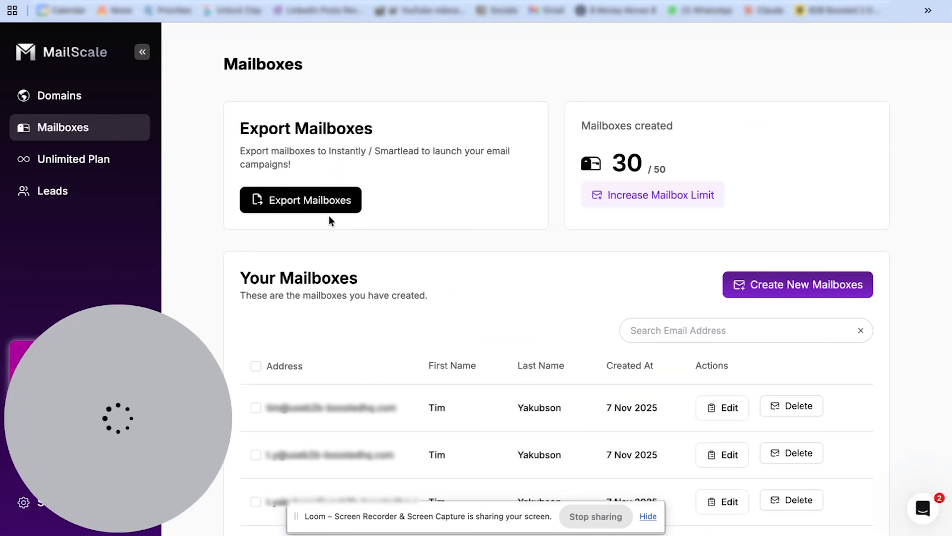
Export all MailScale mailboxes with Smartlead as the export destination
click(313, 204)
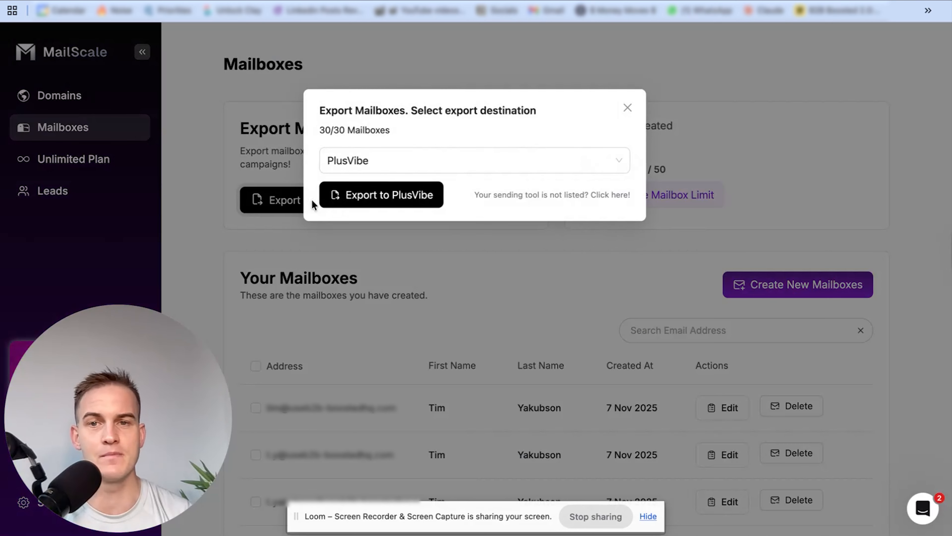
click(376, 167)
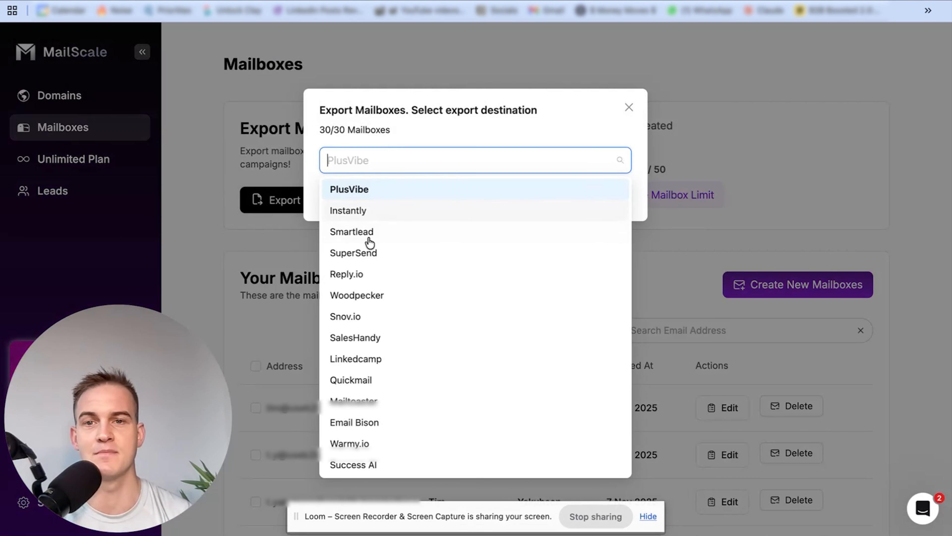
click(382, 231)
click(402, 207)
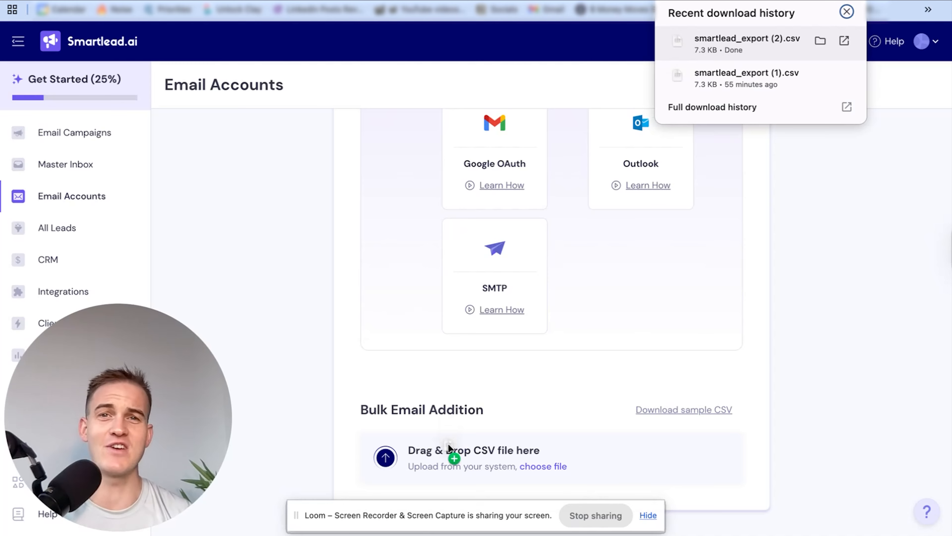
Switch to Smartlead, add smartlead_export (2).csv as a bulk email addition, check the CSV preview and start the upload
drag(449, 447, 434, 454)
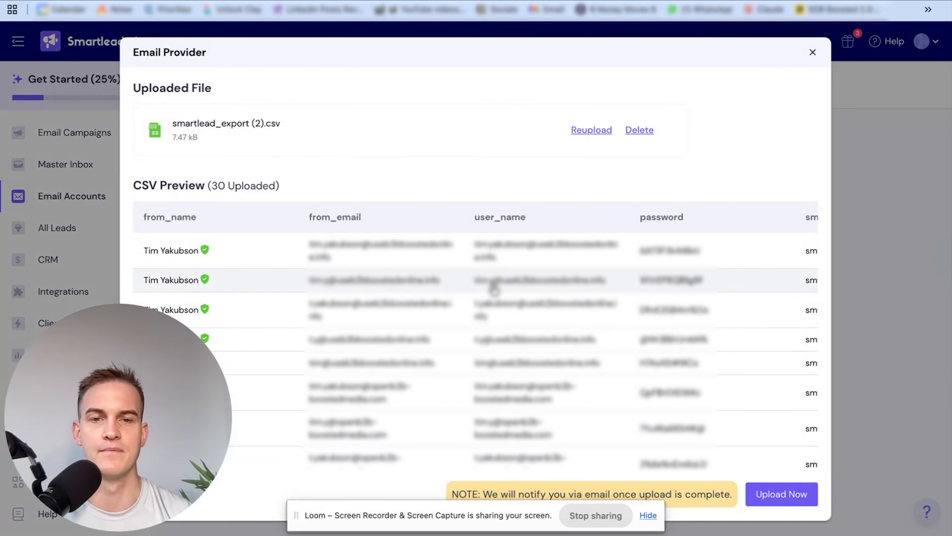
scroll(494, 289, down, 1)
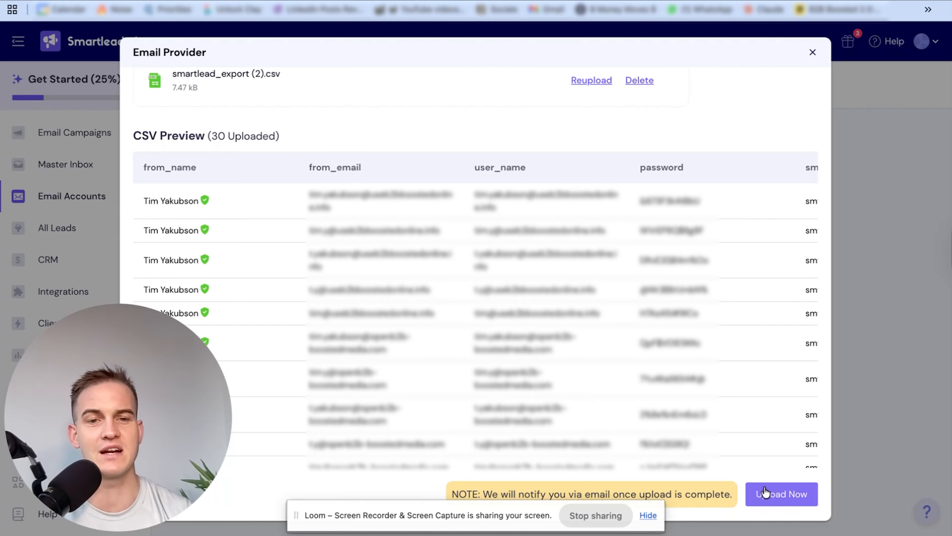
click(773, 494)
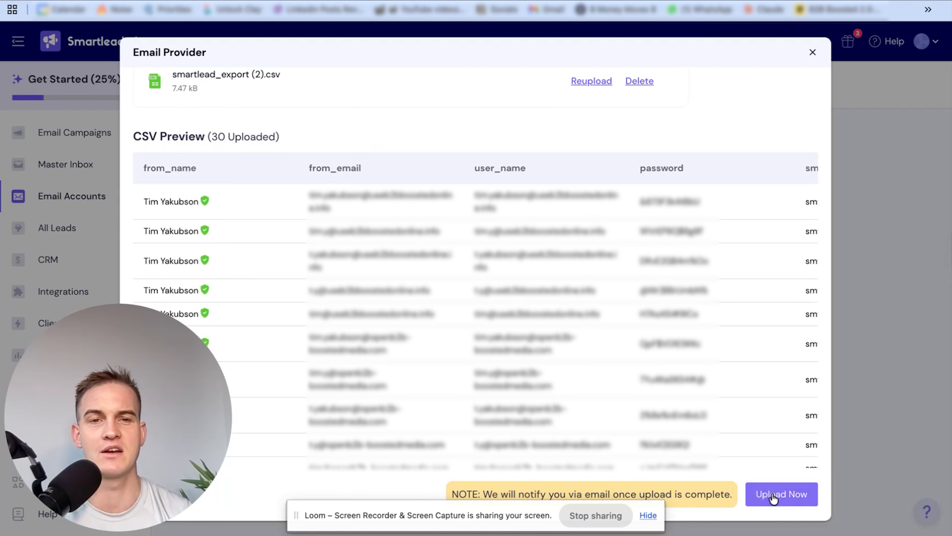
click(773, 496)
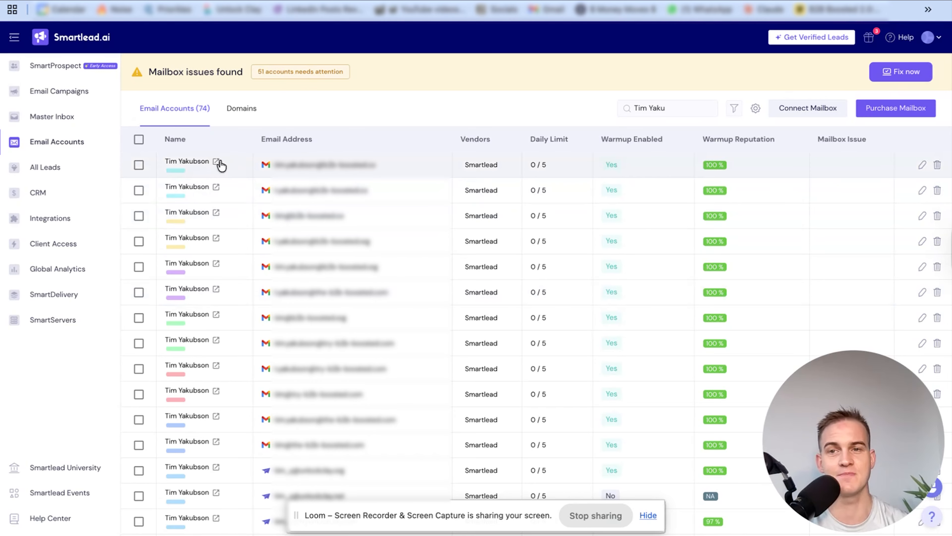
click(138, 164)
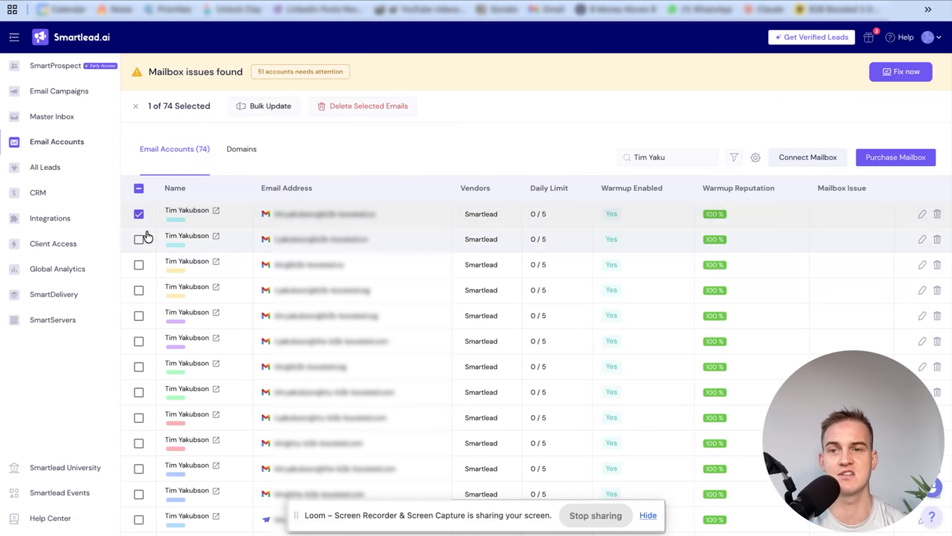
click(138, 239)
click(139, 265)
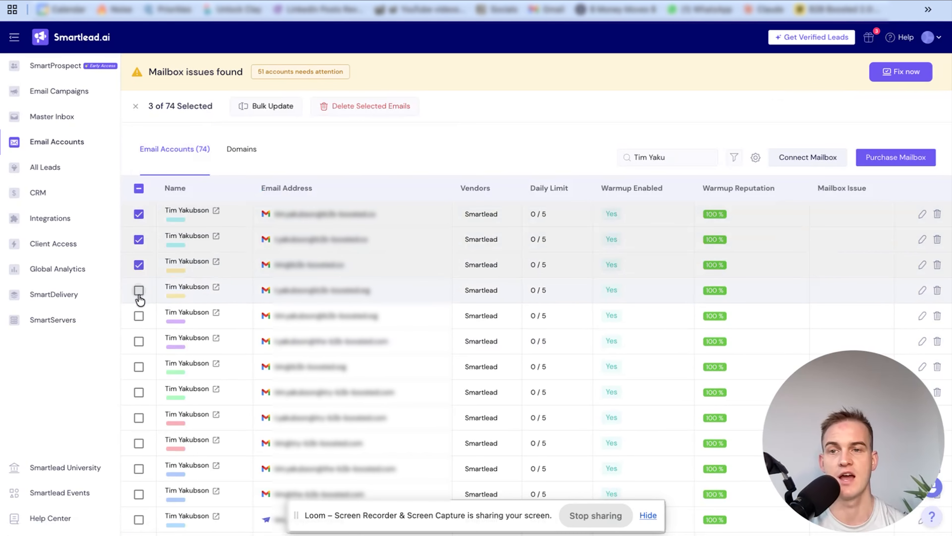
click(138, 290)
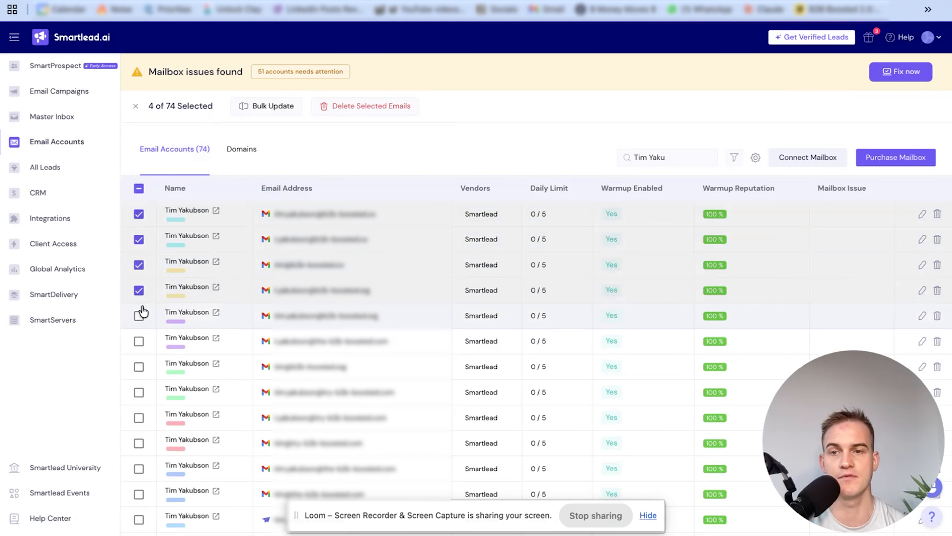
Select all 74 email accounts in the filtered list, across every page
click(136, 190)
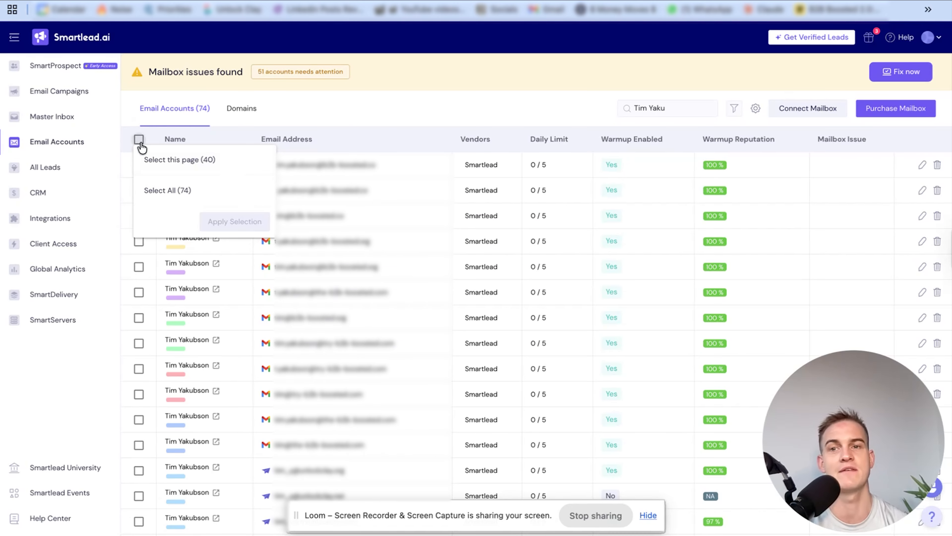
click(174, 189)
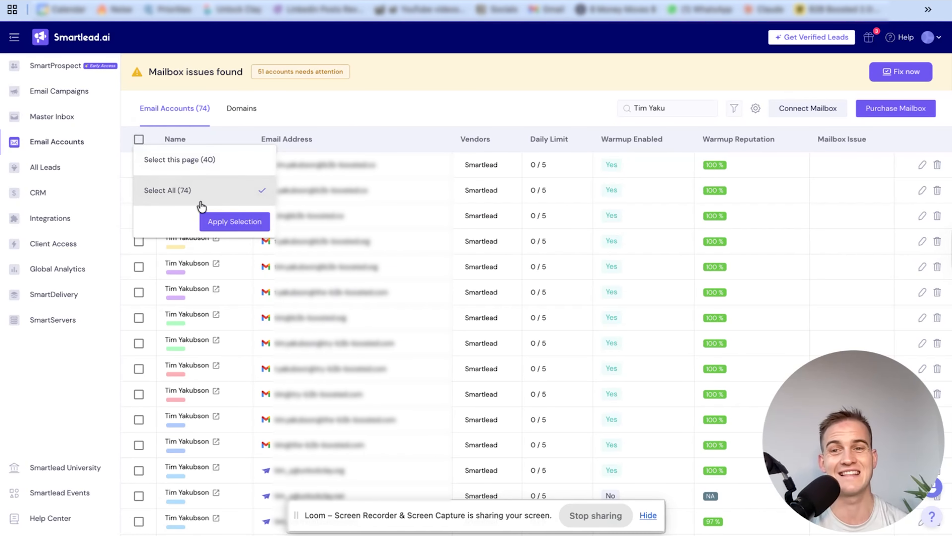
click(222, 222)
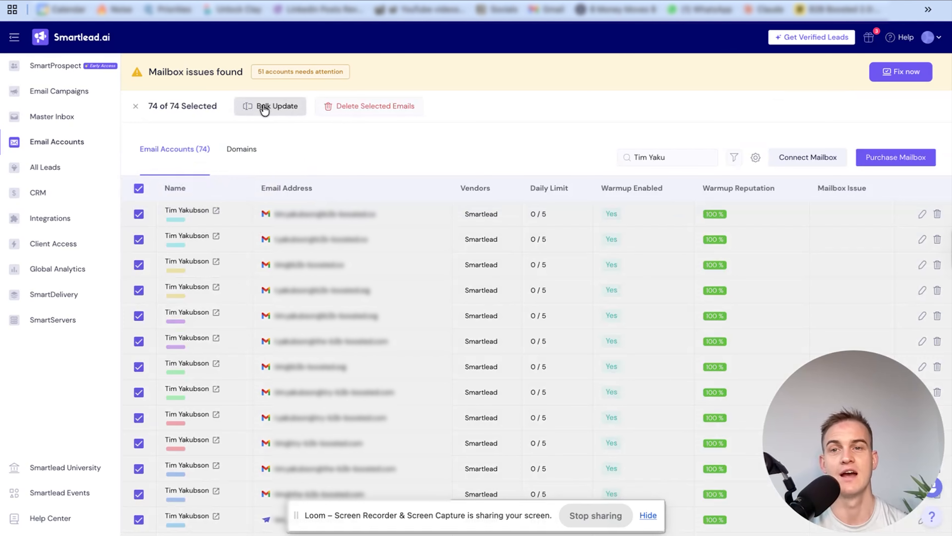
In the bulk update's warm-up settings, set the warmup status to Active and the total warm up emails per day to 5
click(287, 110)
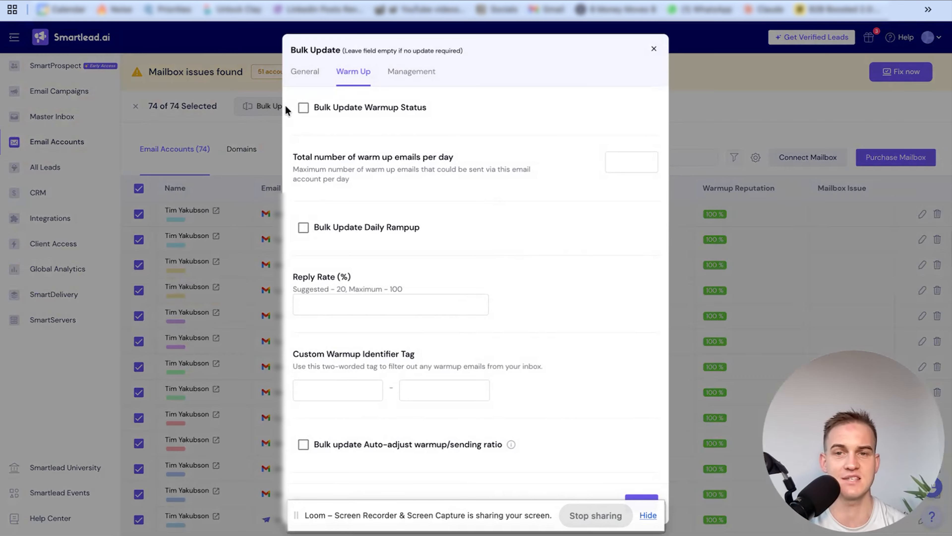
click(330, 112)
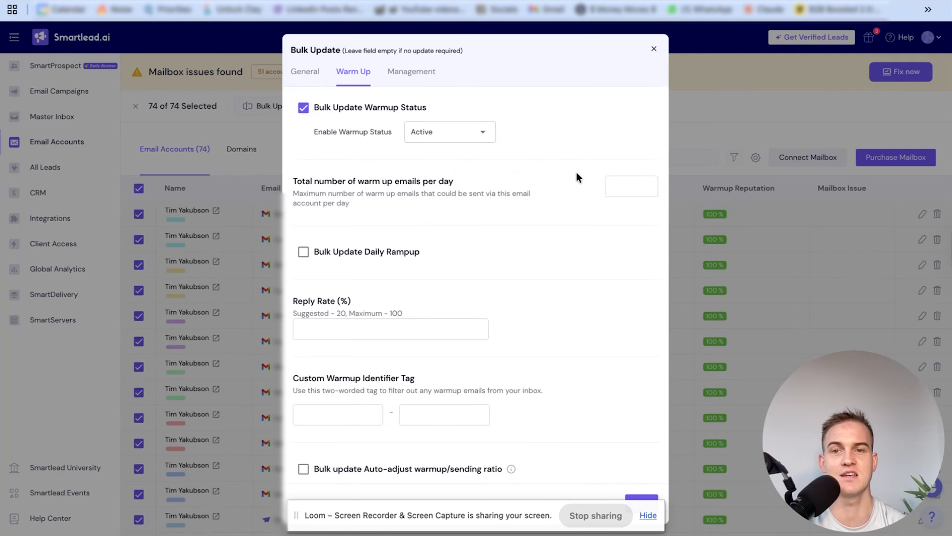
drag(361, 183, 436, 177)
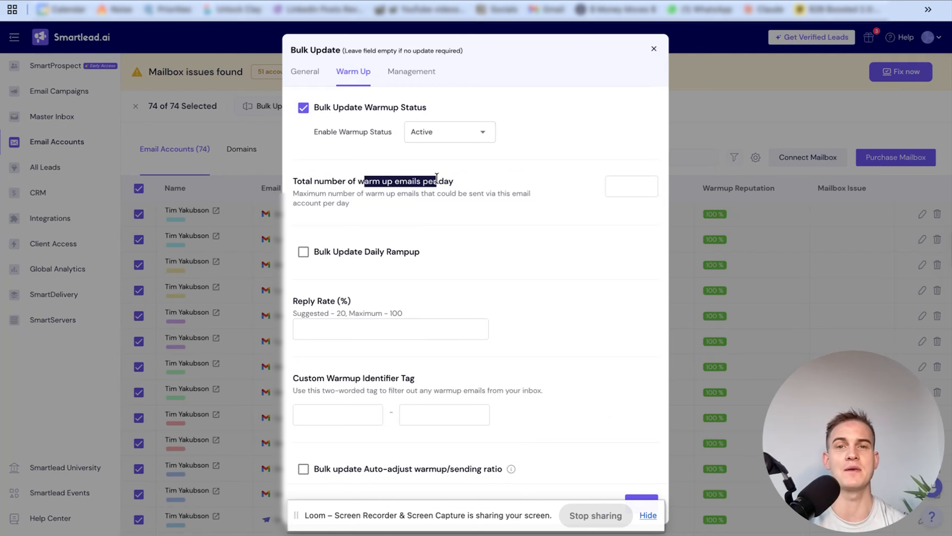
click(622, 194)
text(5)
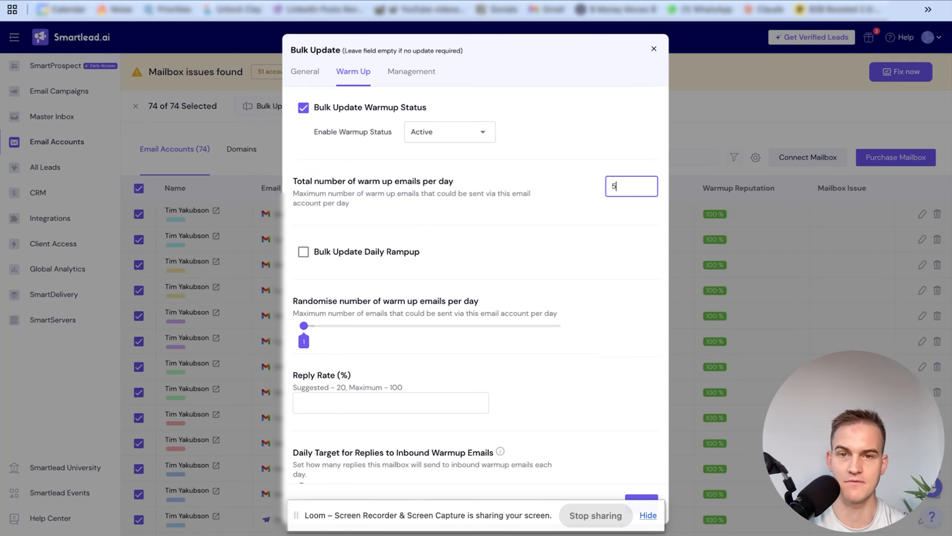
Enable the daily rampup with an increment of 5 per day and set the warmup reply rate to 22%
click(356, 252)
click(540, 306)
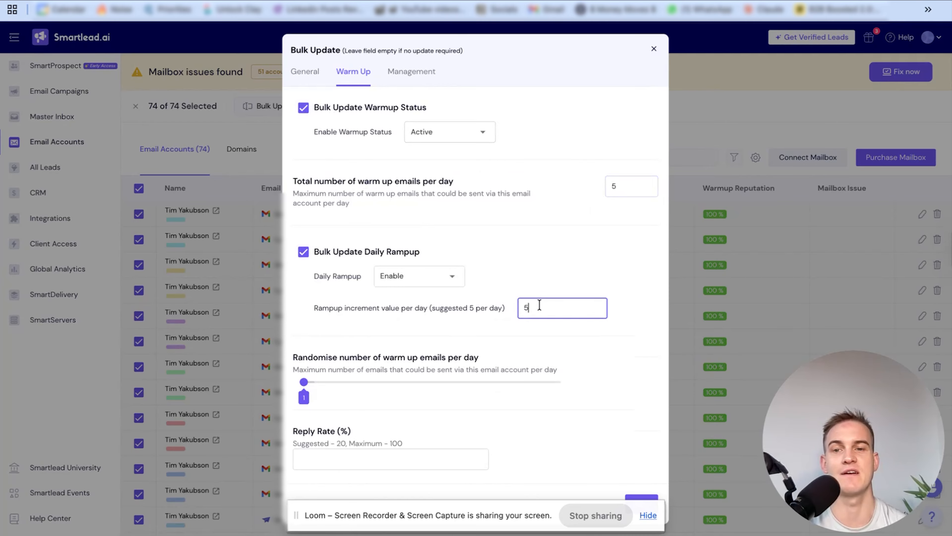
scroll(541, 291, down, 2)
click(413, 396)
text(22)
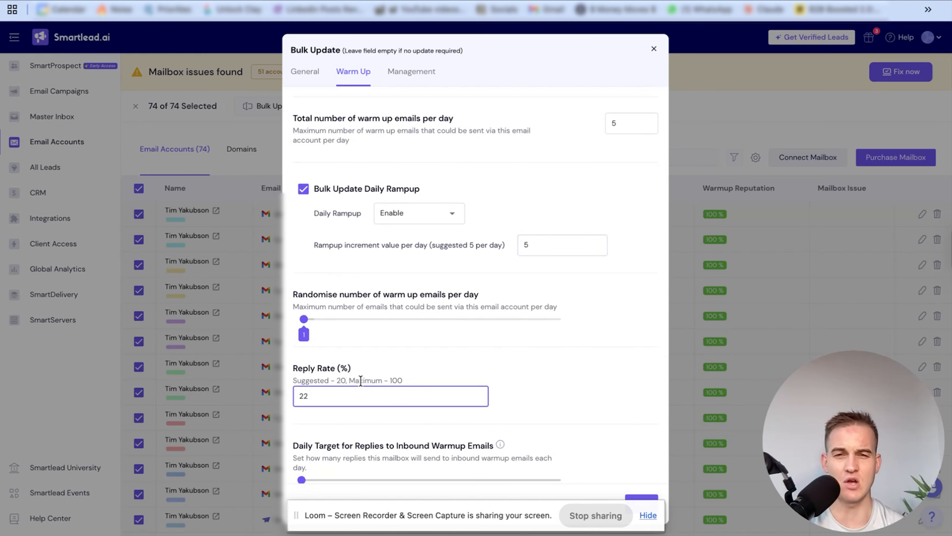
drag(352, 367, 306, 368)
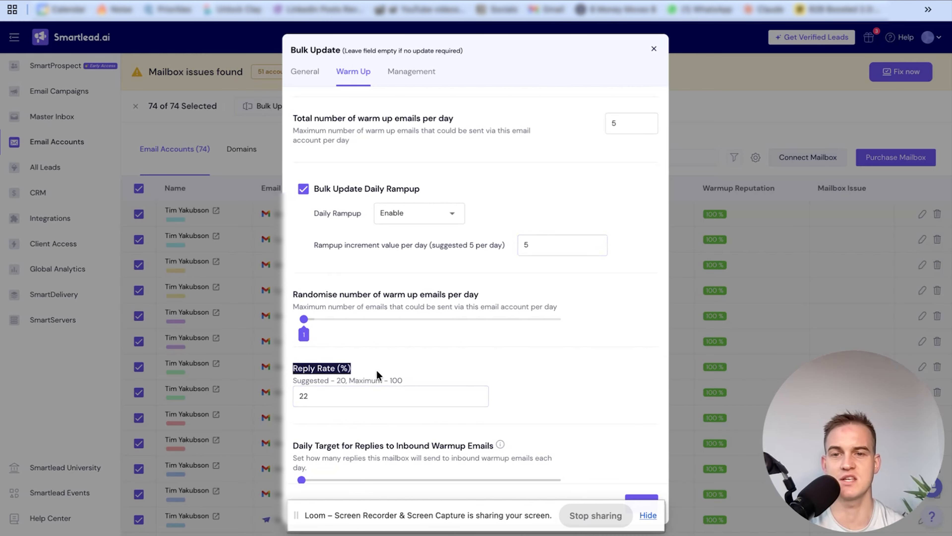
Set the custom warmup identifier tag to smartlead-warmups
scroll(378, 348, down, 3)
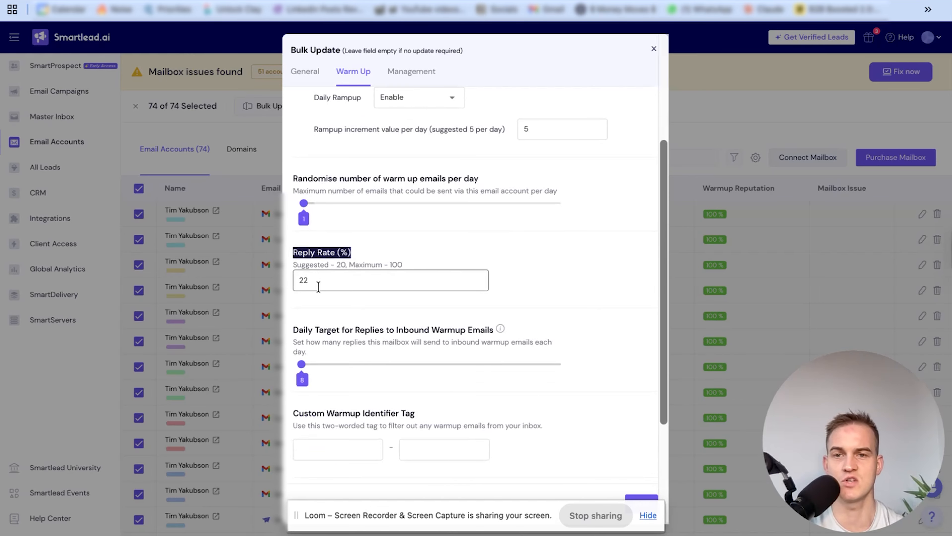
click(323, 448)
text(sm)
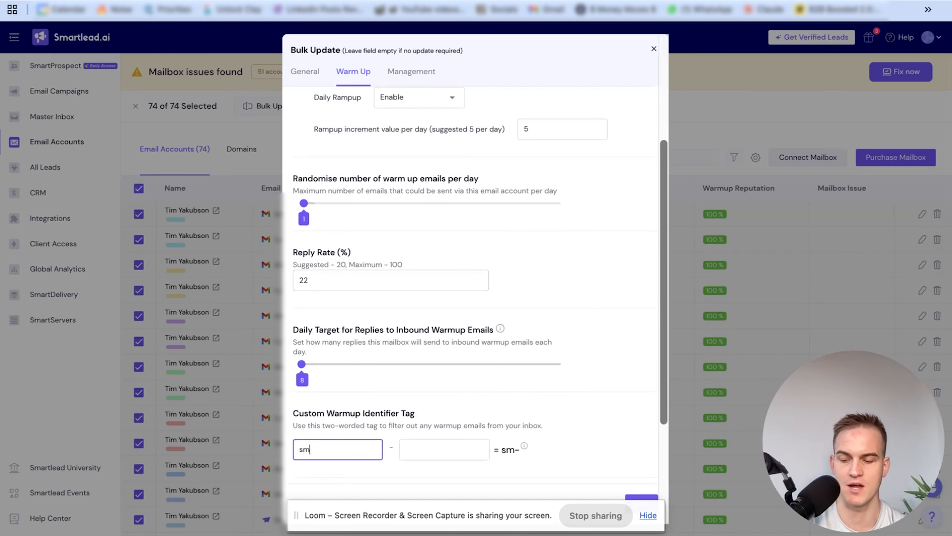
text(arte)
text(ead)
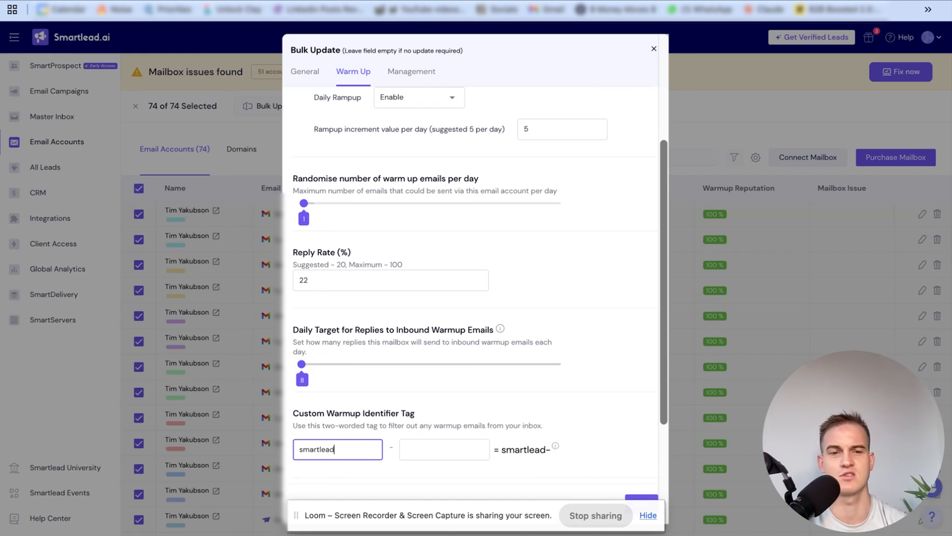
key(Tab)
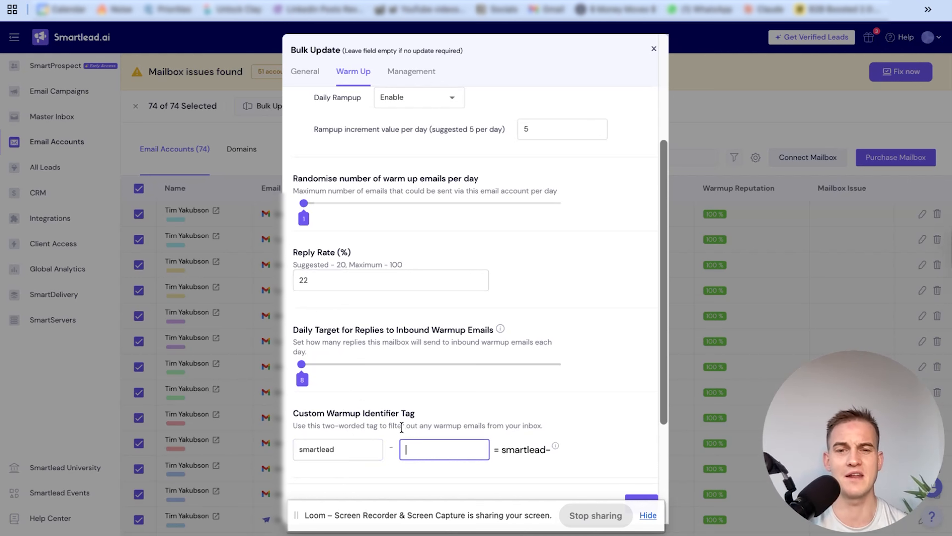
text(warm)
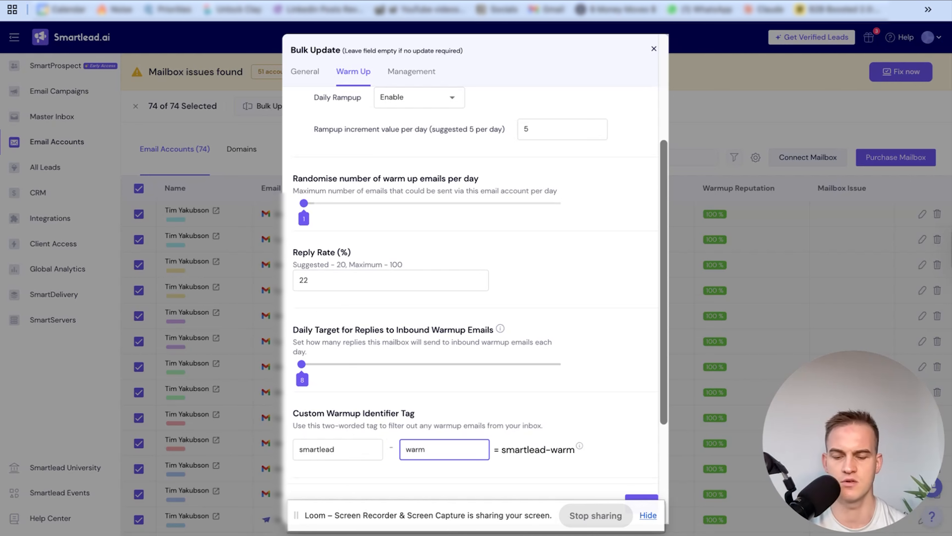
text(ups)
scroll(426, 406, down, 1)
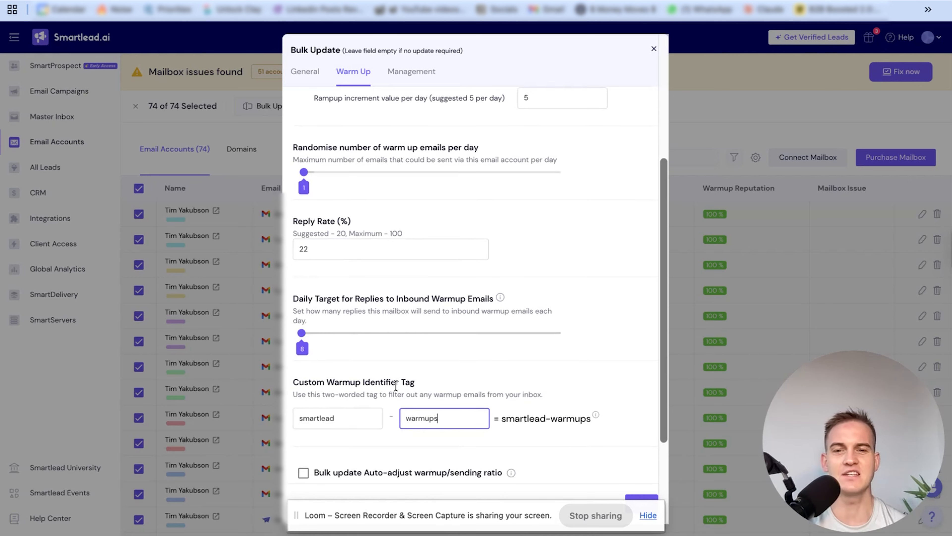
drag(311, 380, 428, 390)
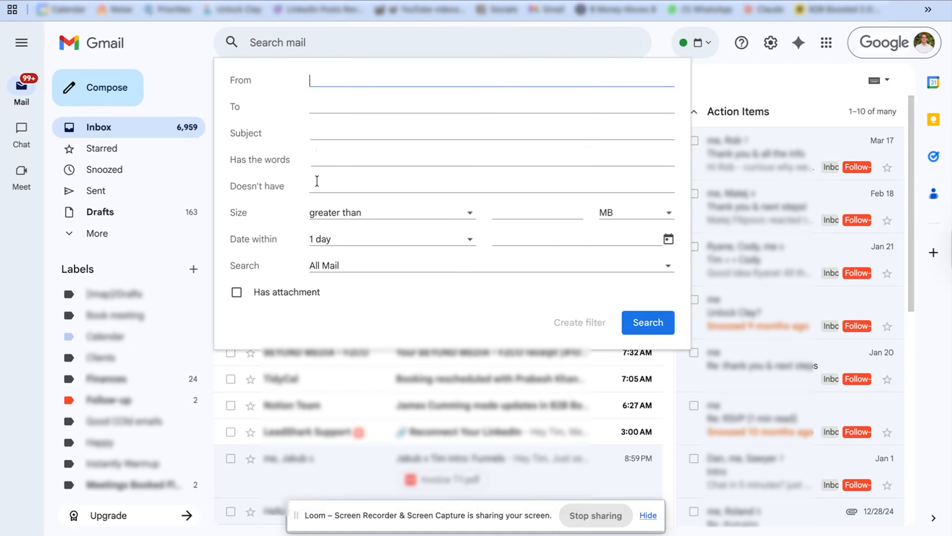
Switch to Gmail and create a filter for messages containing "smartlead warmups" that skips the inbox and marks them as read
click(316, 159)
text(smartlead )
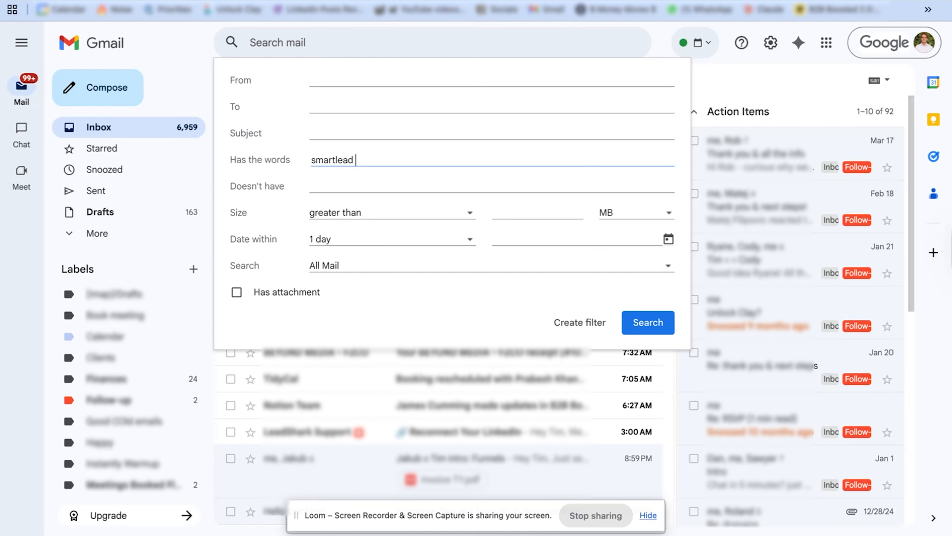
text(warmups)
click(591, 324)
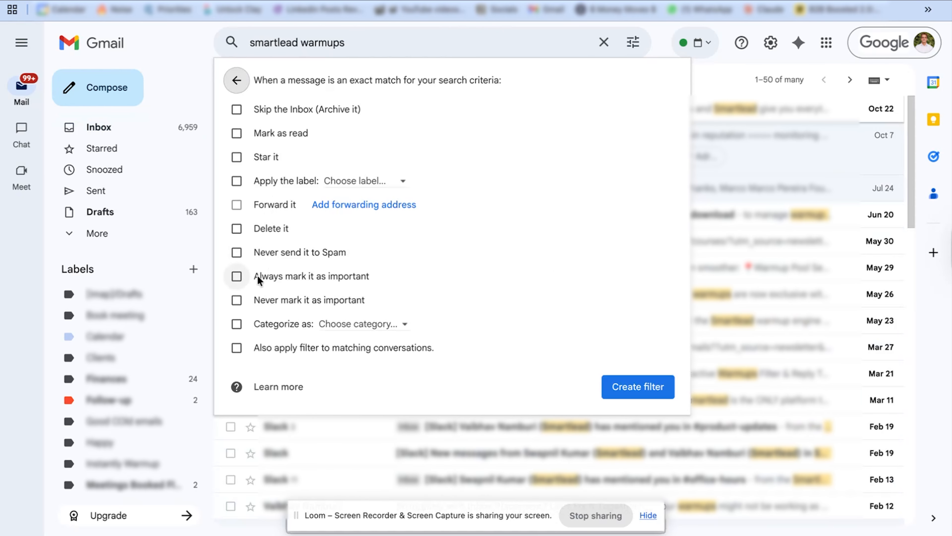
click(236, 111)
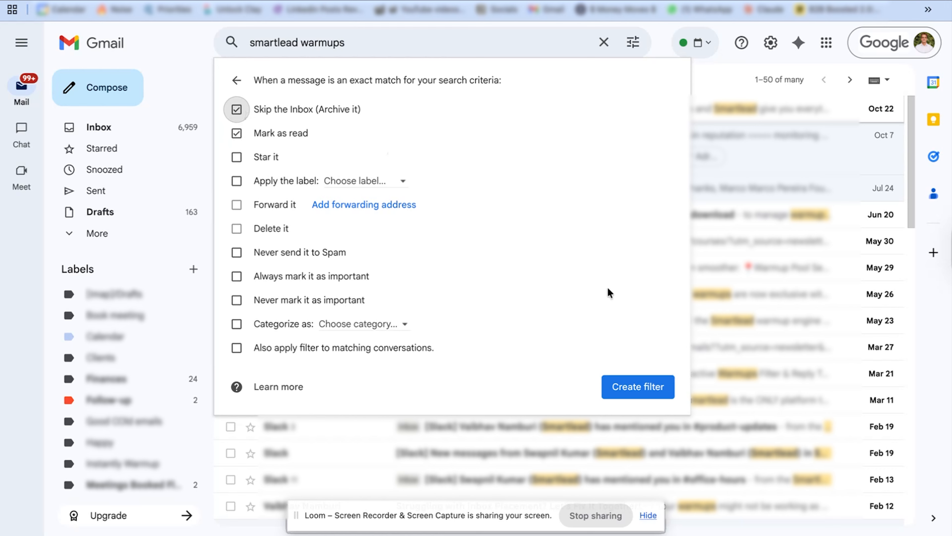
click(632, 392)
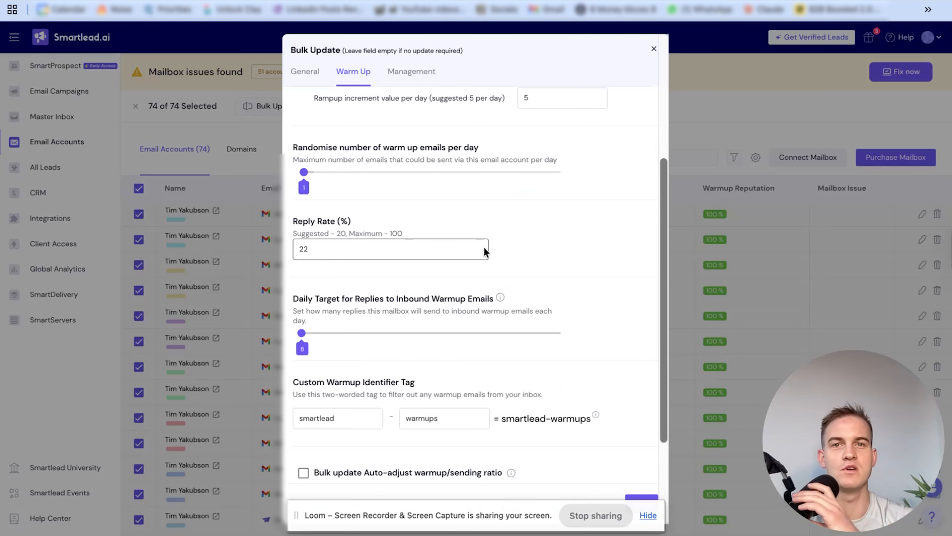
Return to Smartlead's bulk update and enable the auto-adjust warmup/sending ratio
scroll(484, 246, down, 3)
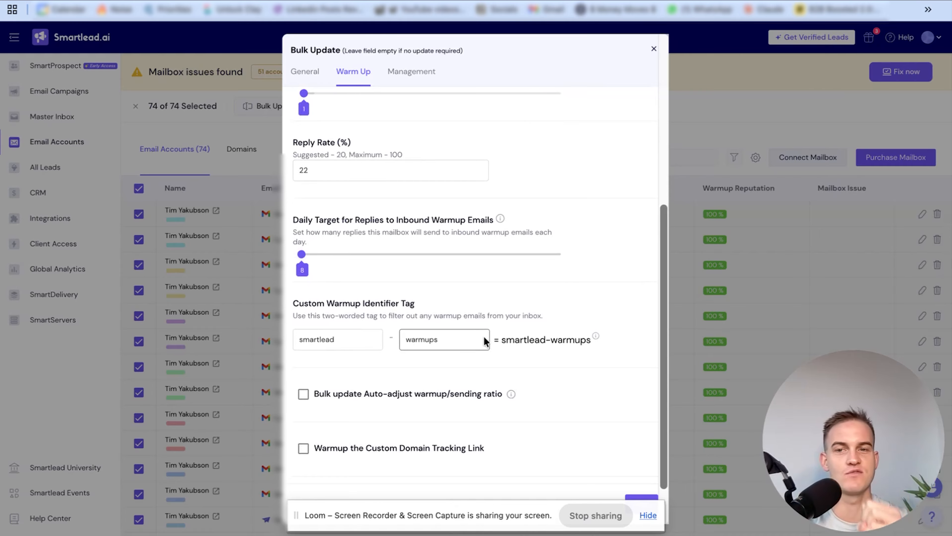
scroll(471, 322, down, 2)
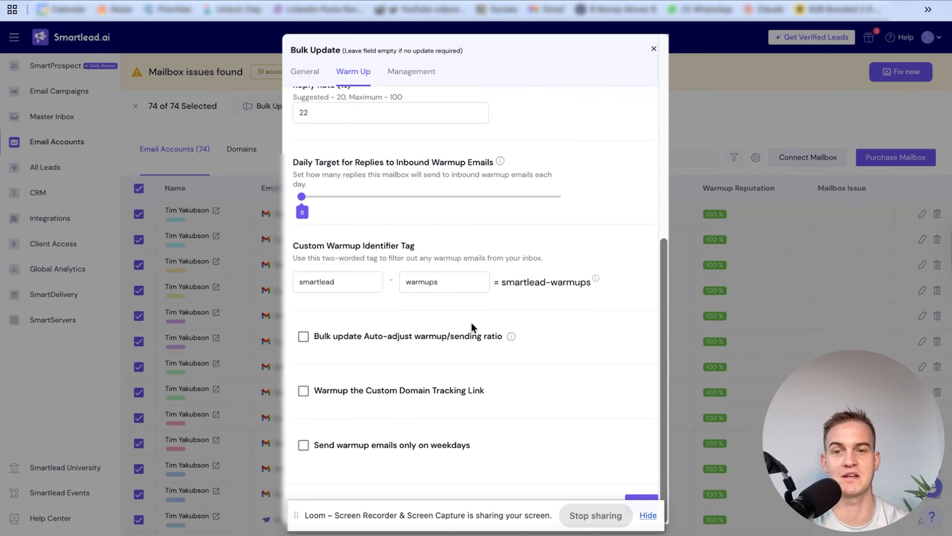
click(304, 336)
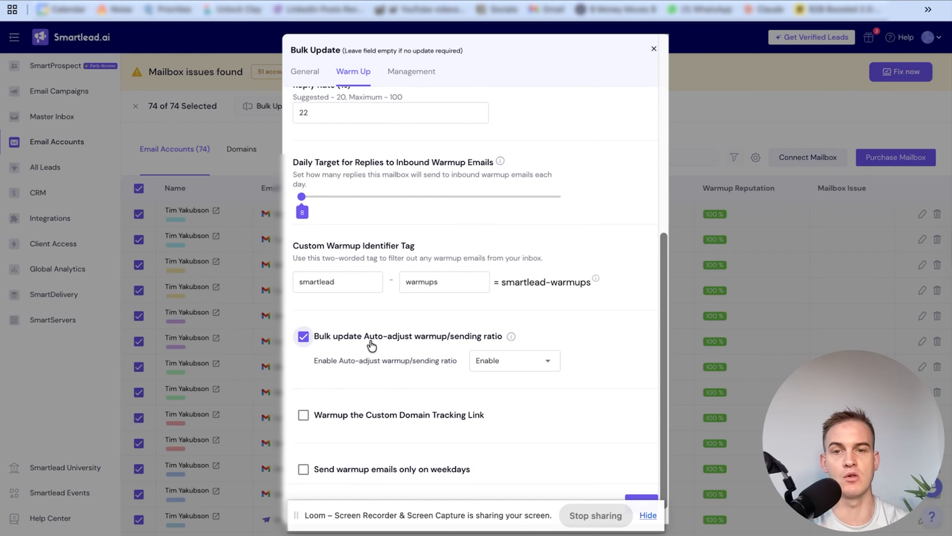
scroll(486, 340, down, 1)
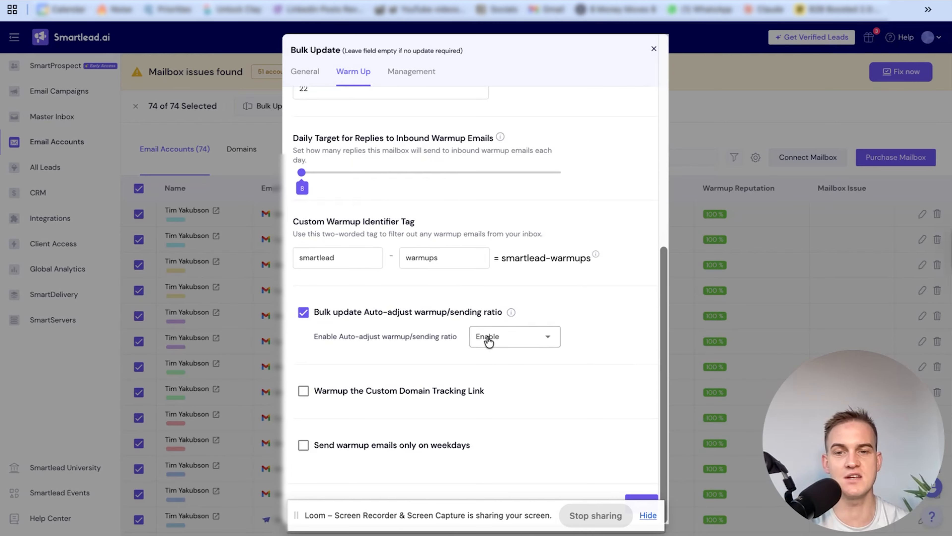
Save the bulk warm-up update and approve it for the selected accounts by entering CONFIRM
drag(499, 515, 279, 388)
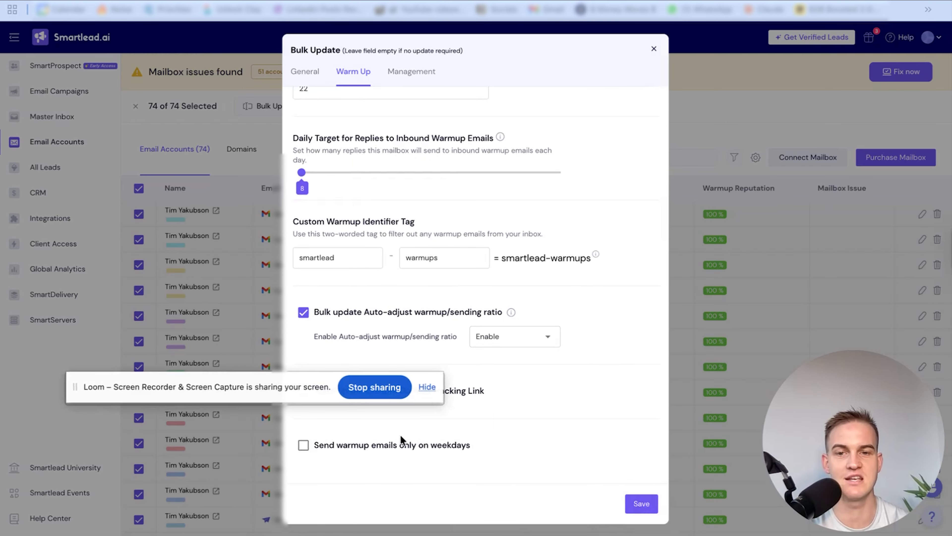
click(641, 504)
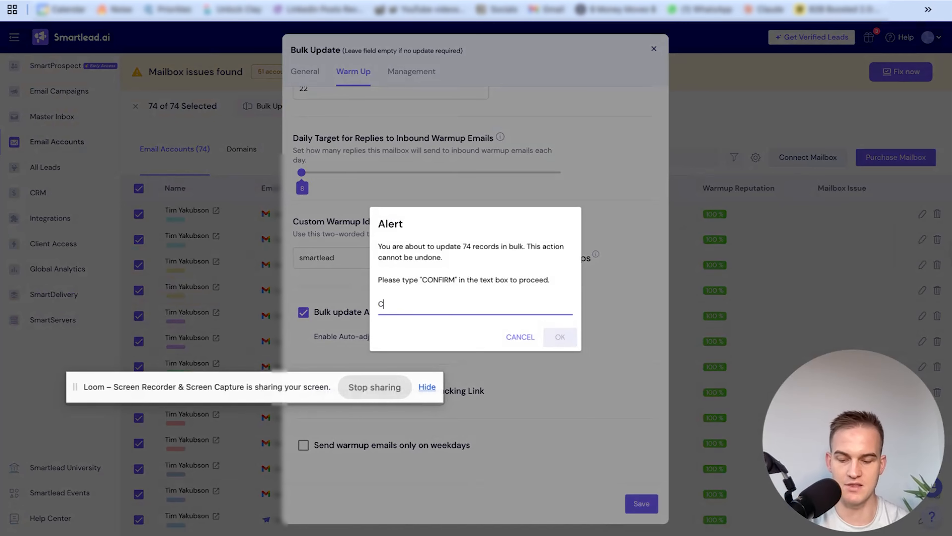
text(CONFIRM)
key(Return)
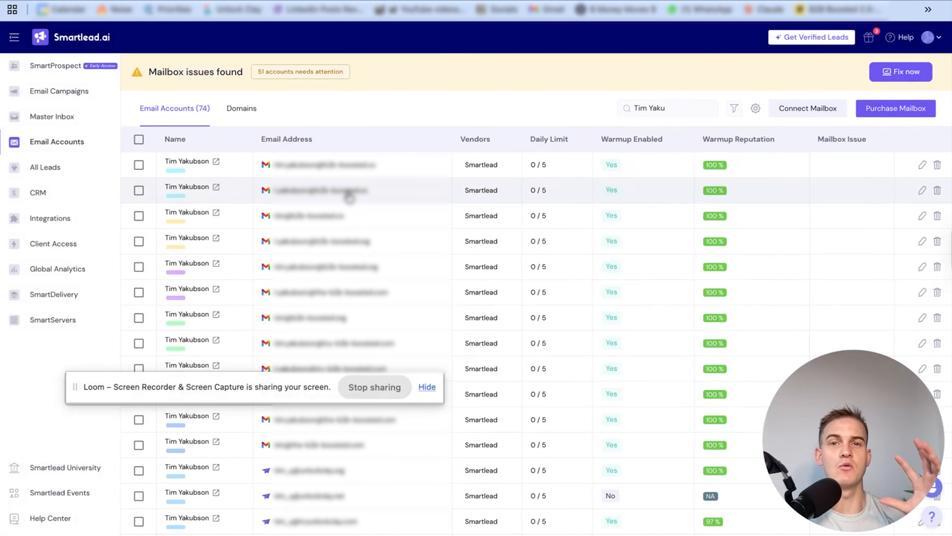
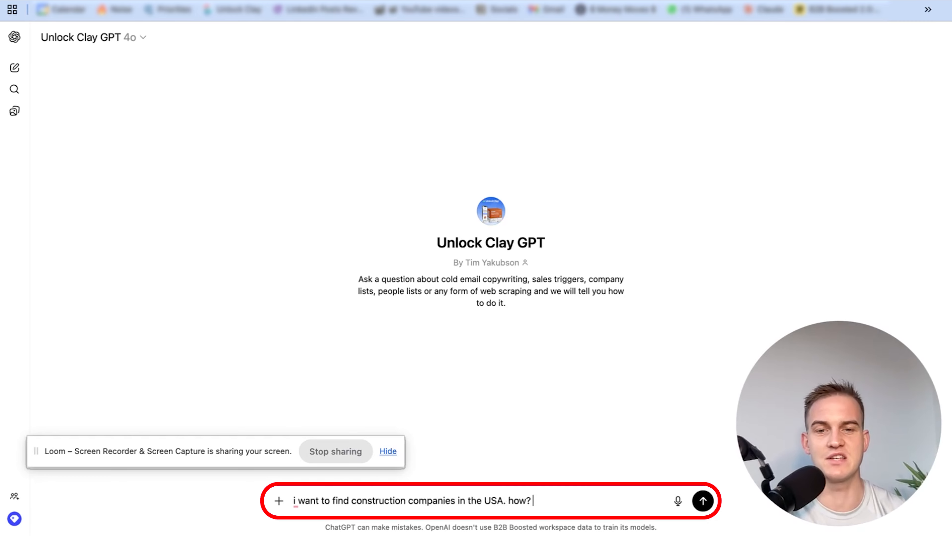
Ask Unlock Clay GPT how to find construction companies in the USA, and open its recommended video on scraping Google Maps with Outscraper
key(Return)
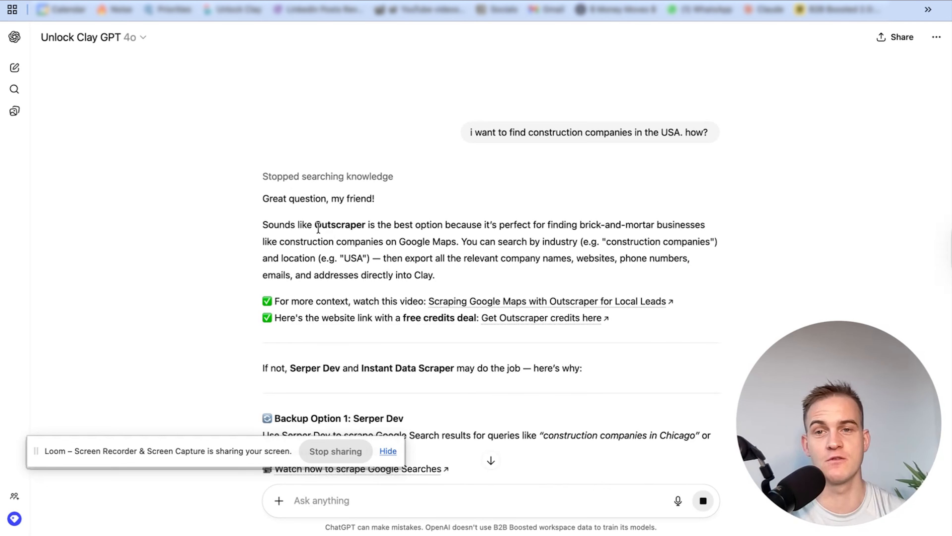
drag(313, 225, 370, 225)
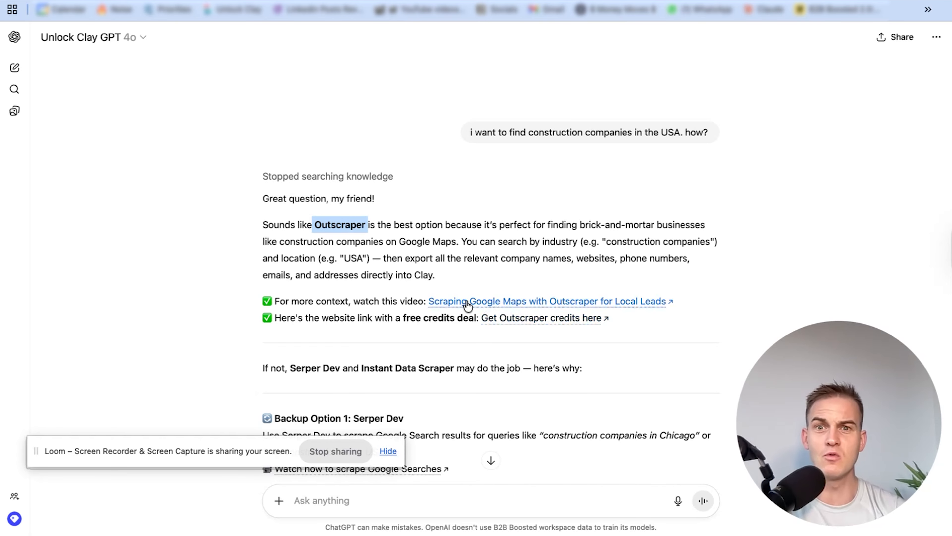
click(478, 302)
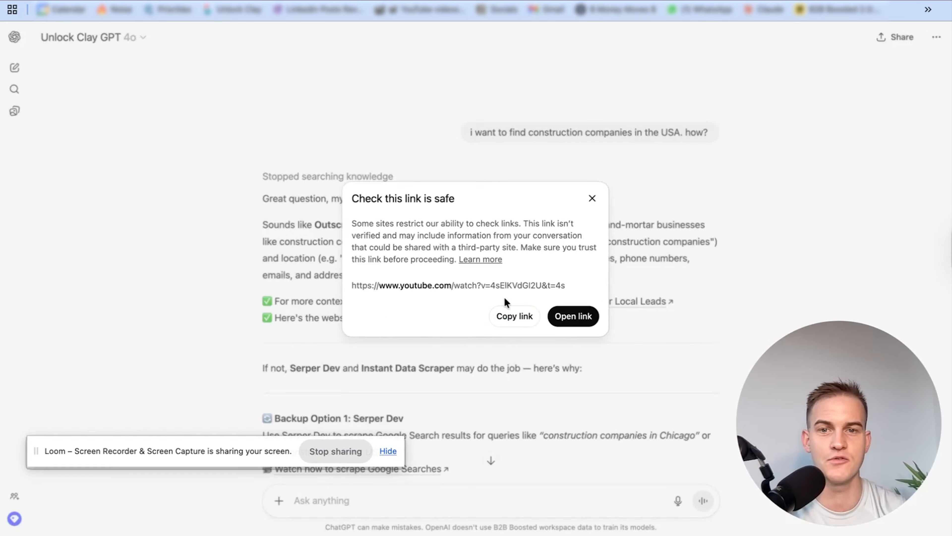
click(550, 315)
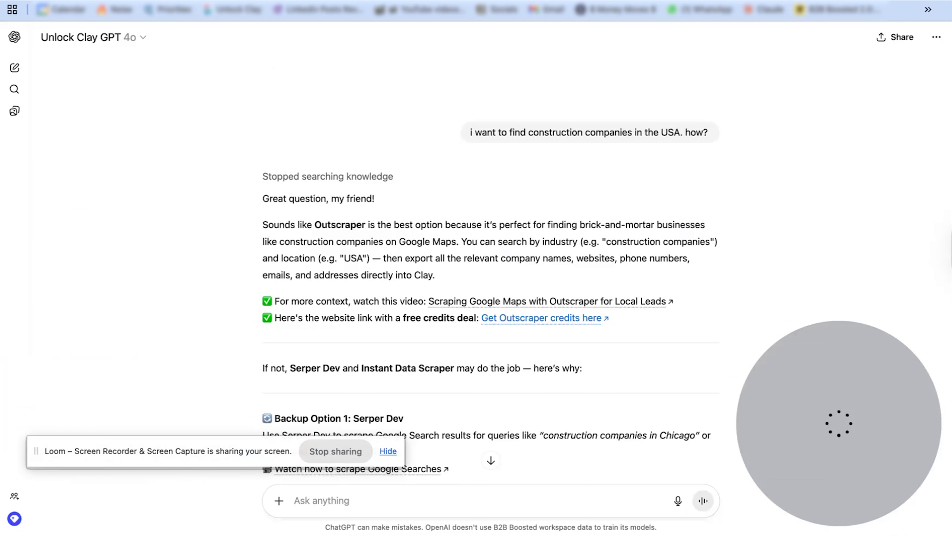
Switch to the Miro board and examine the Part #2 flowchart from the lead sources through list scraping to email verification
scroll(261, 244, down, 5)
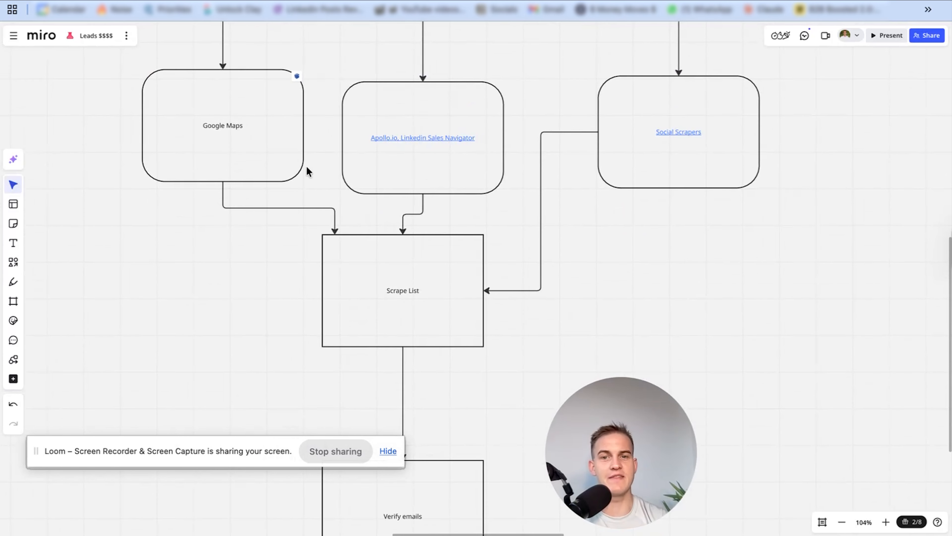
scroll(385, 310, down, 2)
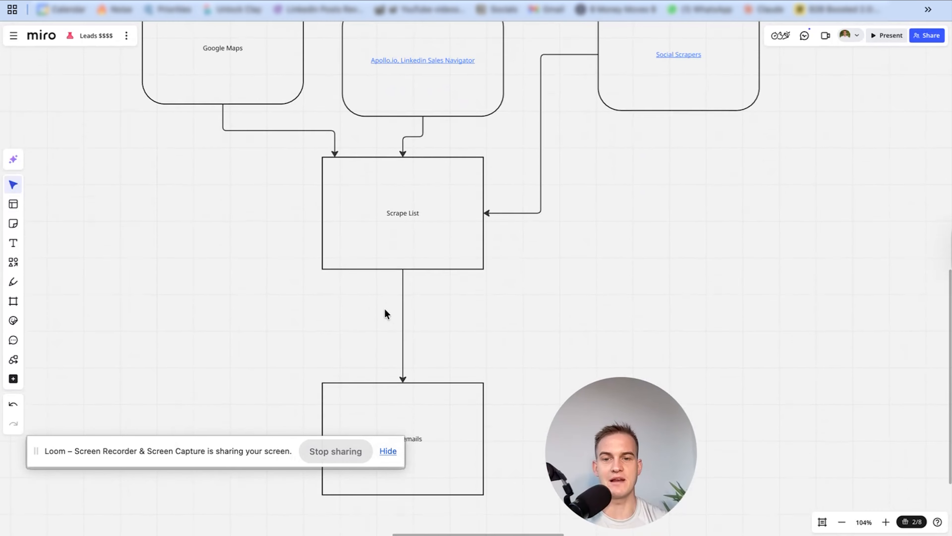
scroll(385, 310, up, 10)
scroll(378, 310, down, 10)
scroll(373, 306, right, 15)
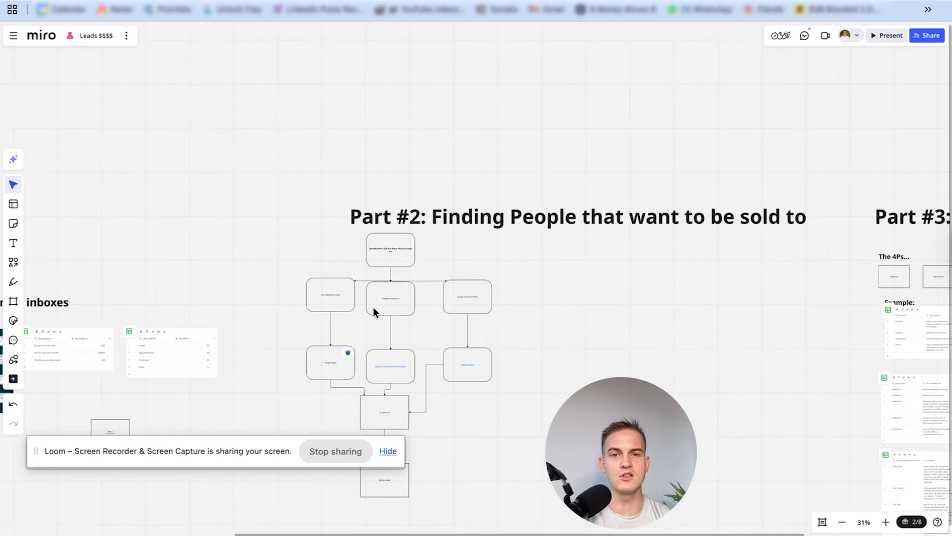
Examine the 4Ps boxes in Part #3 of the board and the example Persona table with its ICP criteria
scroll(371, 306, up, 5)
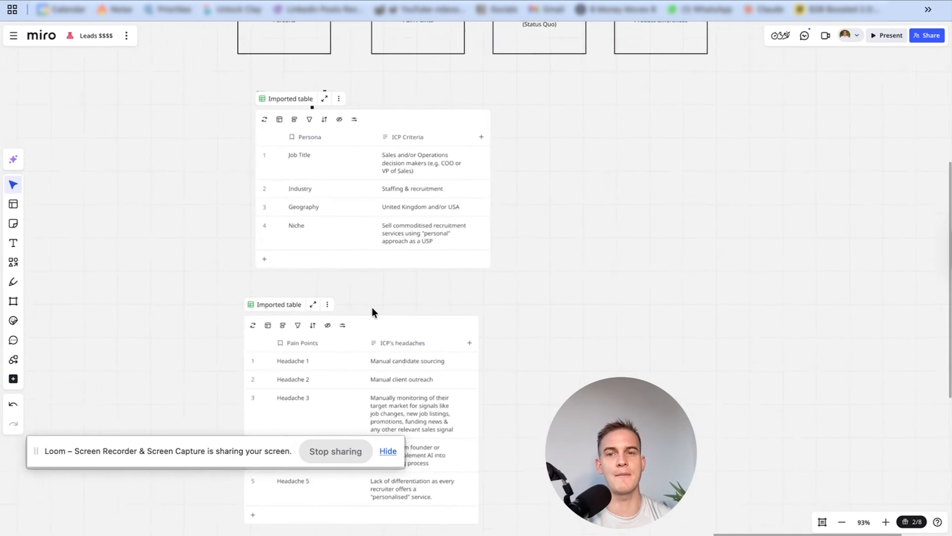
scroll(371, 306, up, 2)
scroll(371, 306, up, 5)
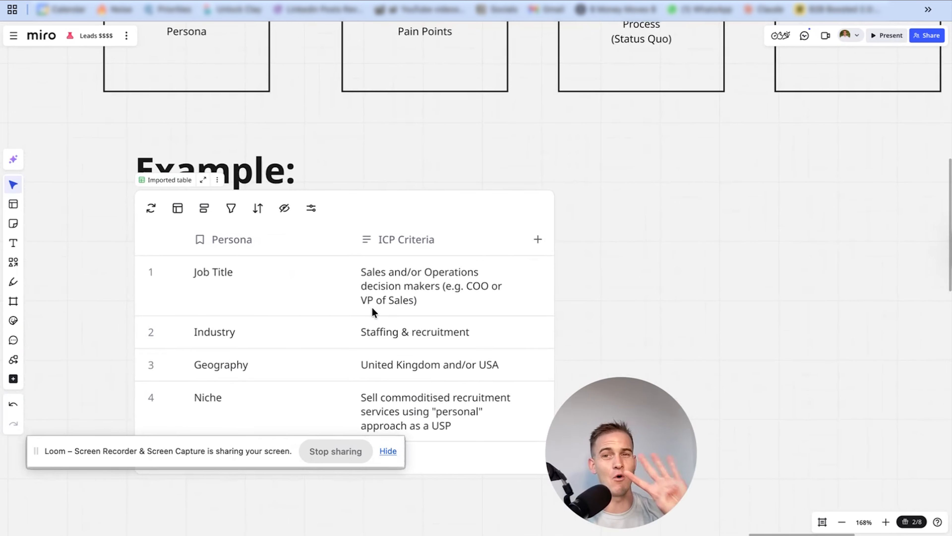
scroll(371, 306, up, 5)
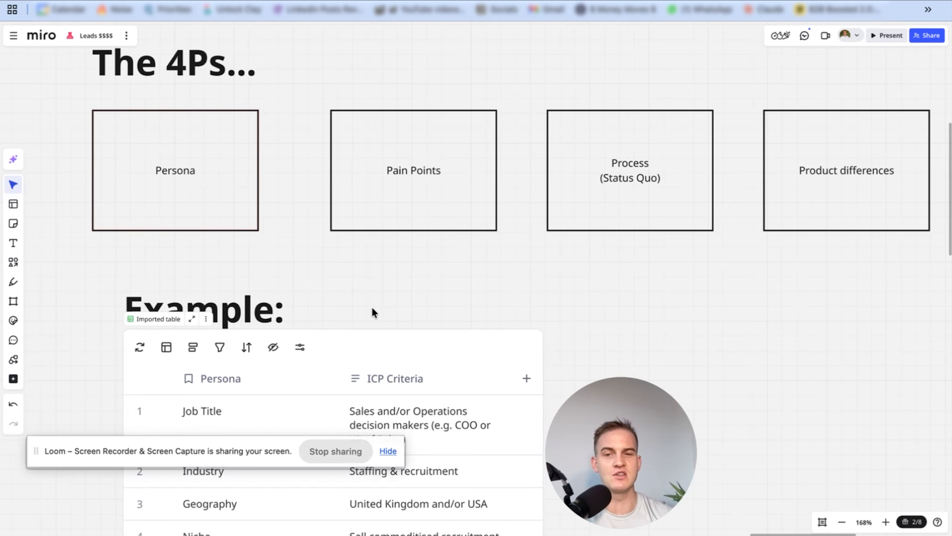
scroll(372, 306, down, 5)
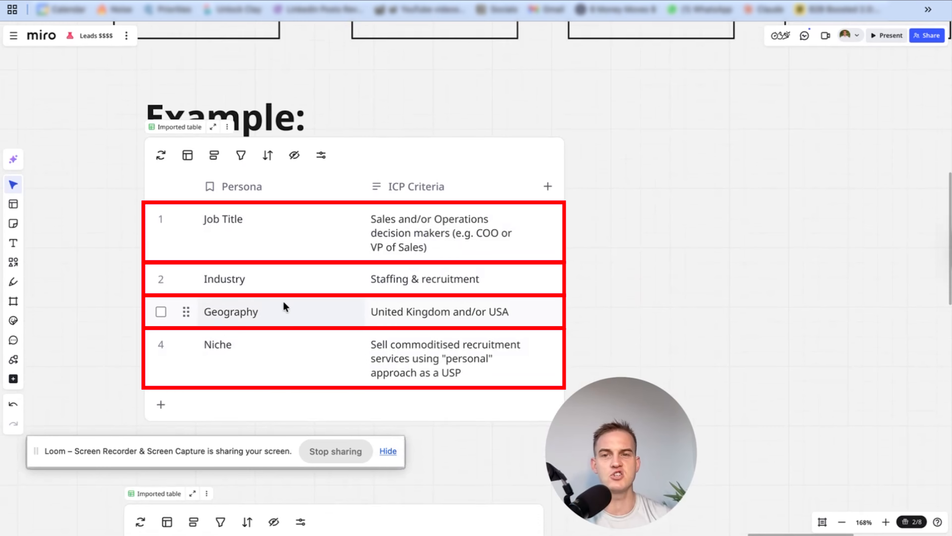
scroll(283, 240, up, 4)
scroll(282, 237, down, 1)
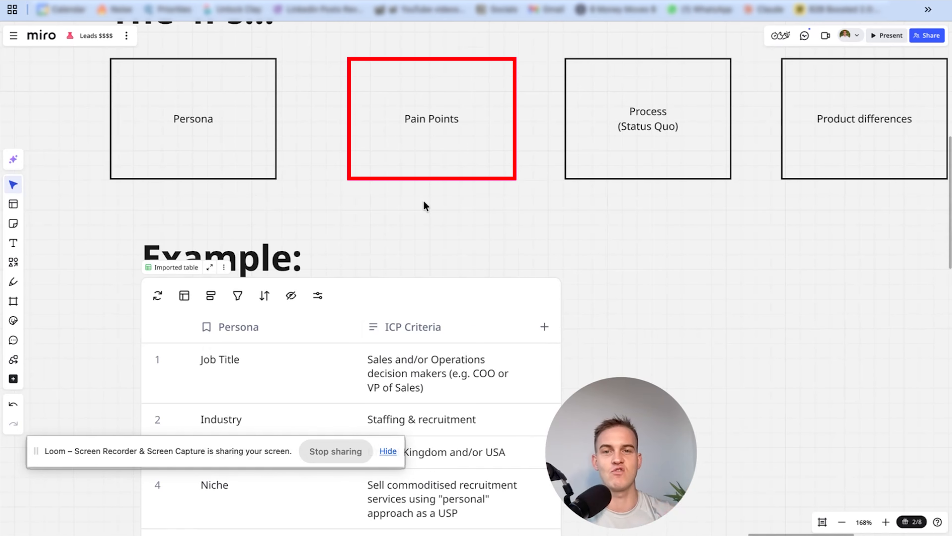
scroll(581, 147, right, 3)
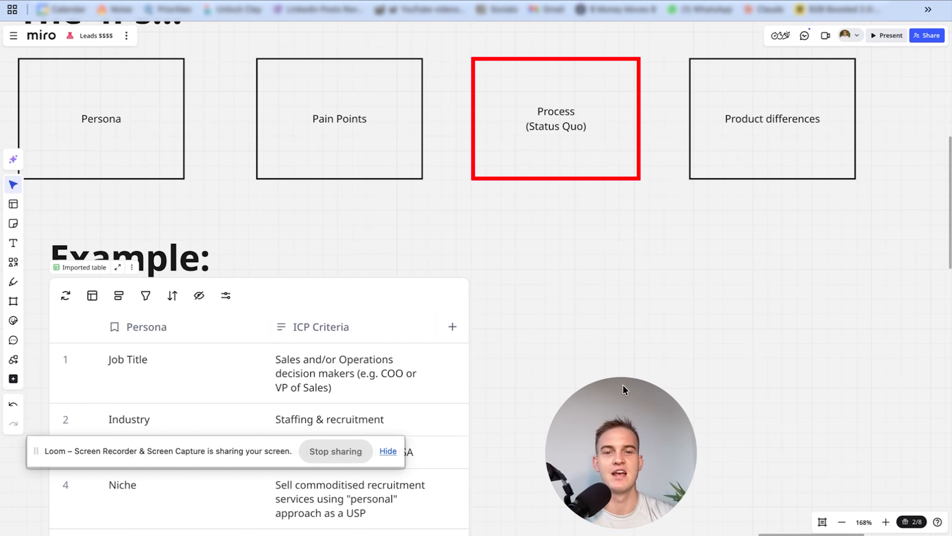
drag(623, 385, 788, 354)
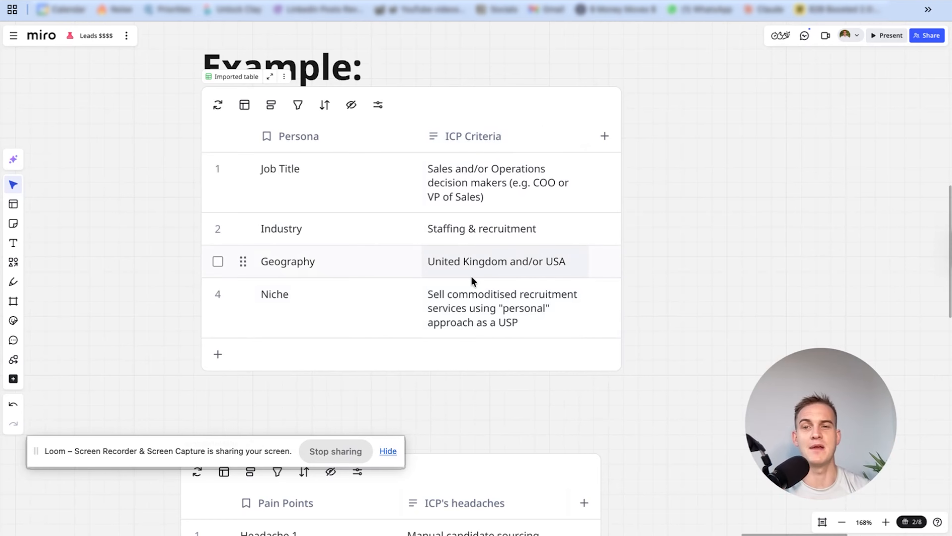
Examine the example Pain Points table and the table covering the status quo, solution and offer
scroll(624, 244, down, 5)
scroll(624, 244, down, 4)
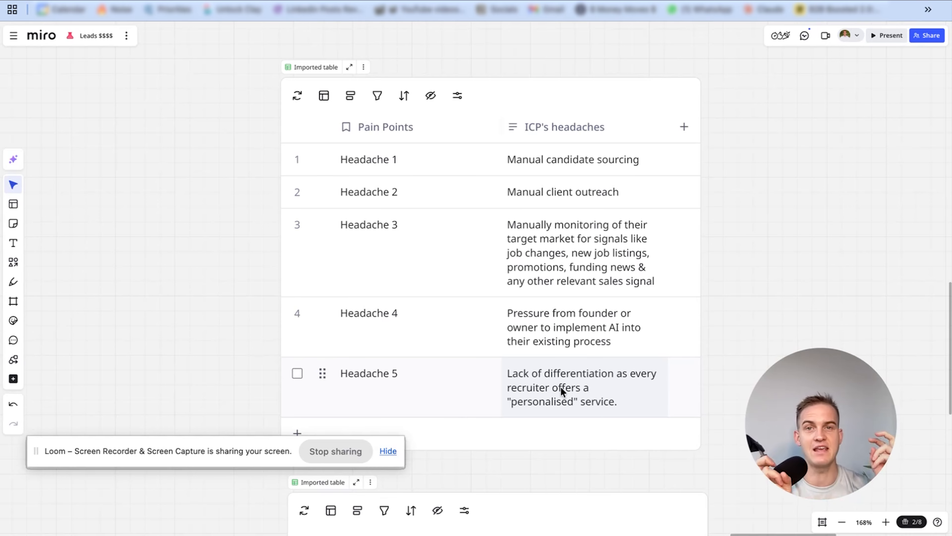
scroll(561, 387, down, 3)
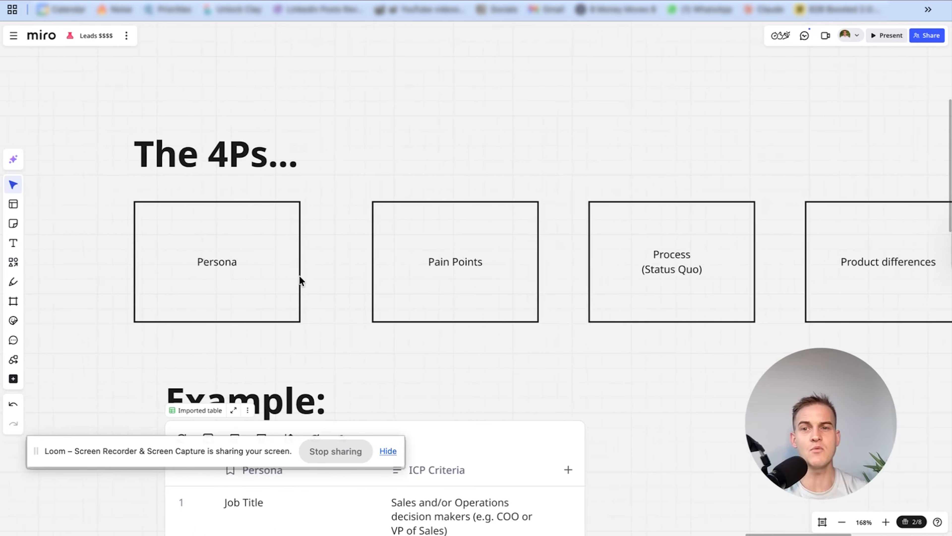
scroll(461, 268, down, 20)
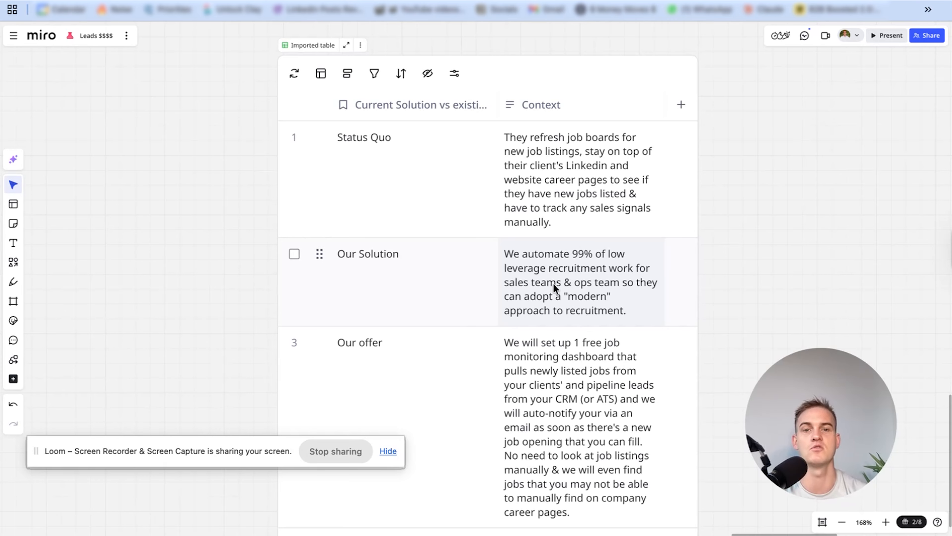
scroll(551, 283, down, 2)
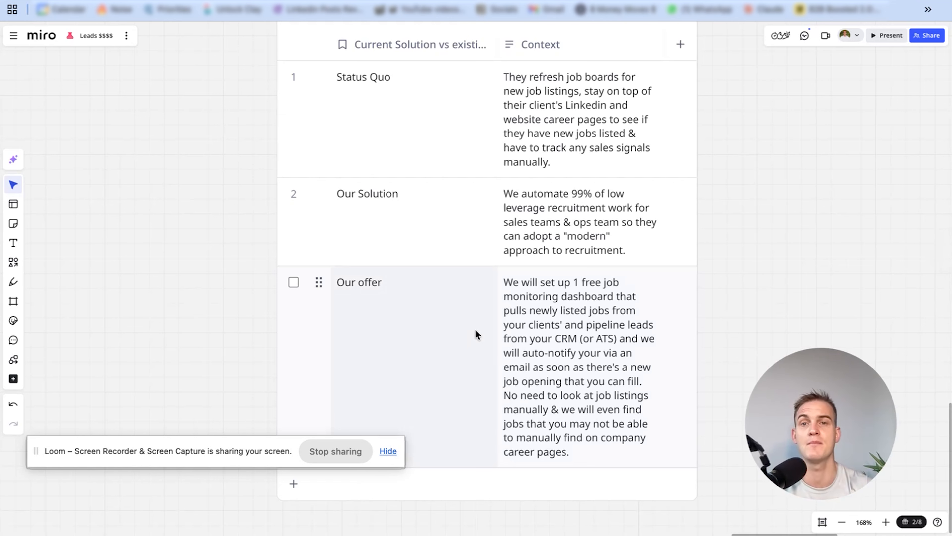
scroll(475, 329, down, 8)
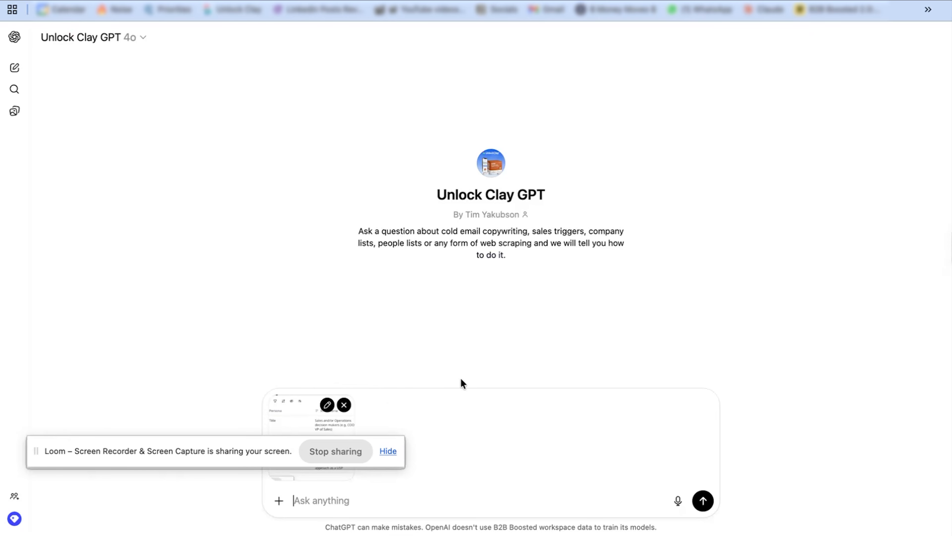
Switch to Unlock Clay GPT, ask "where do i find these leads?" about the attached persona table image, and read its lead source recommendation
text(where do i )
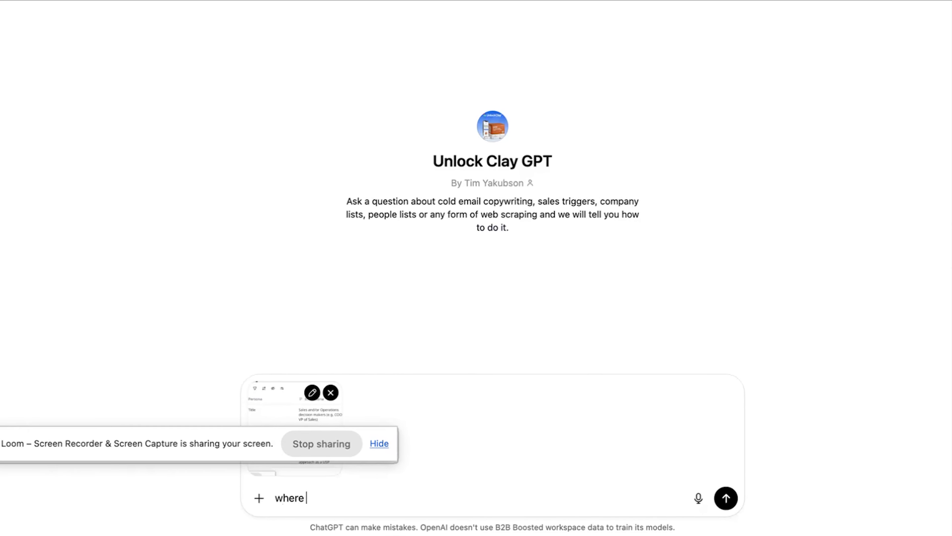
text(find these )
text(leads)
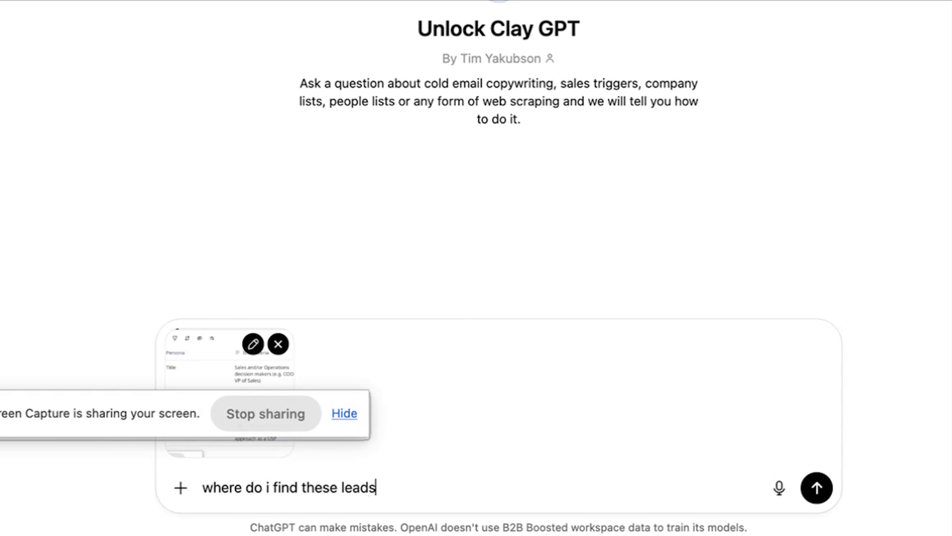
text(?)
key(Return)
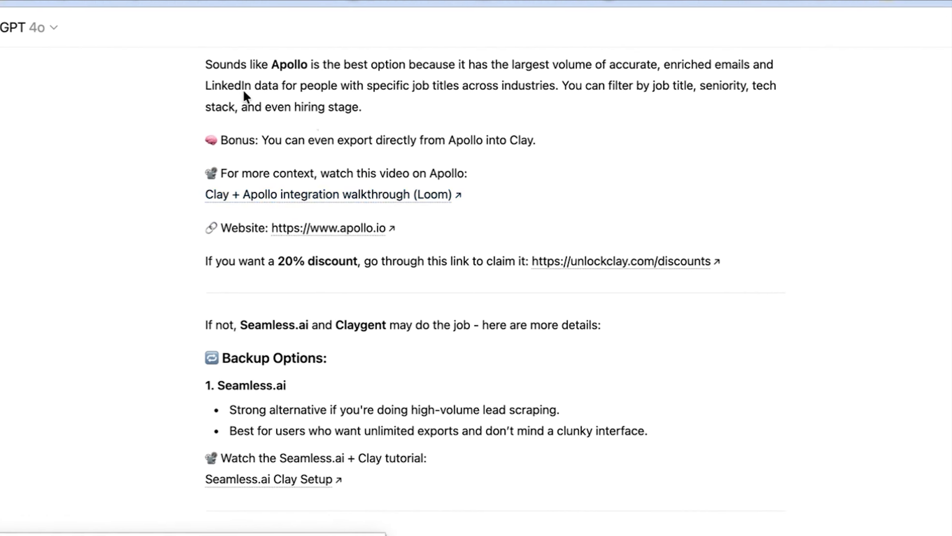
drag(154, 65, 606, 98)
scroll(606, 98, down, 2)
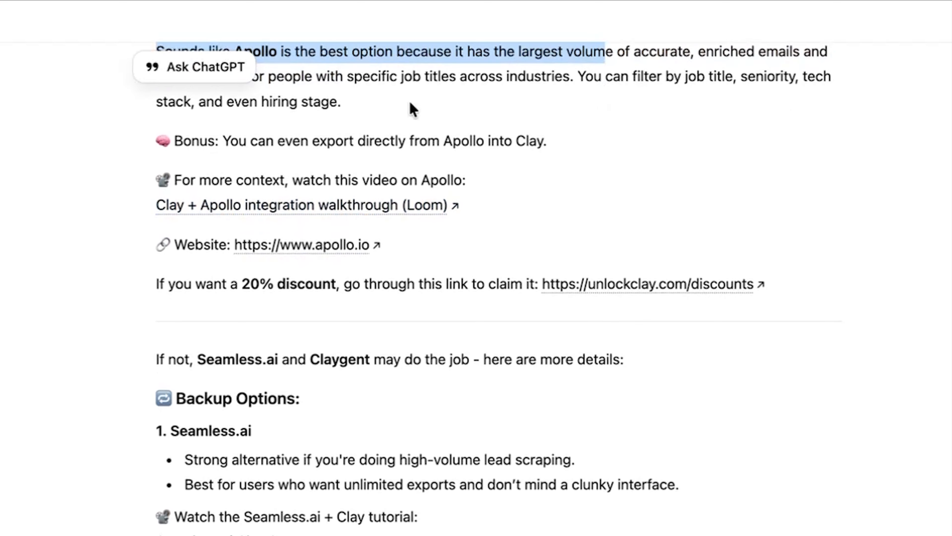
click(410, 103)
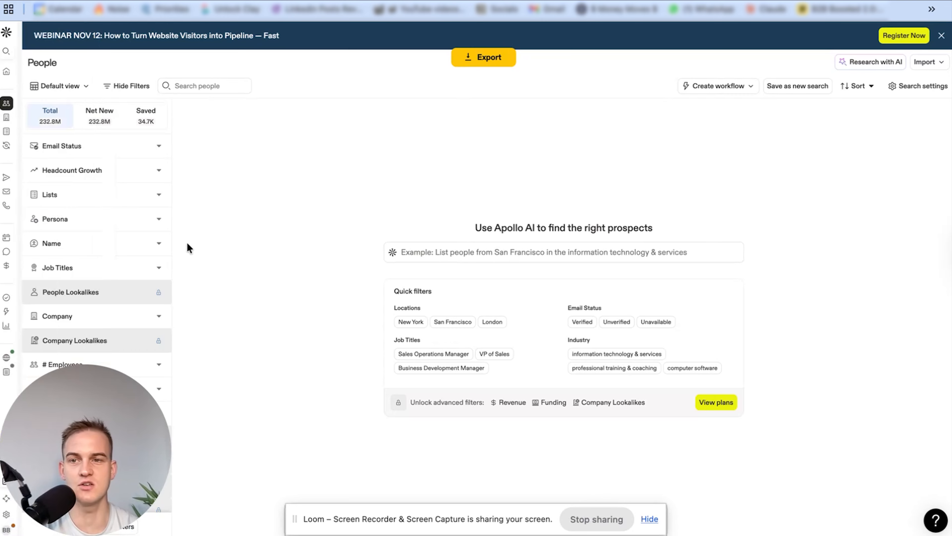
Switch to Apollo's people search and filter by the job titles operations and sales with employee ranges 51-100 and 101-200
scroll(114, 215, down, 2)
click(117, 225)
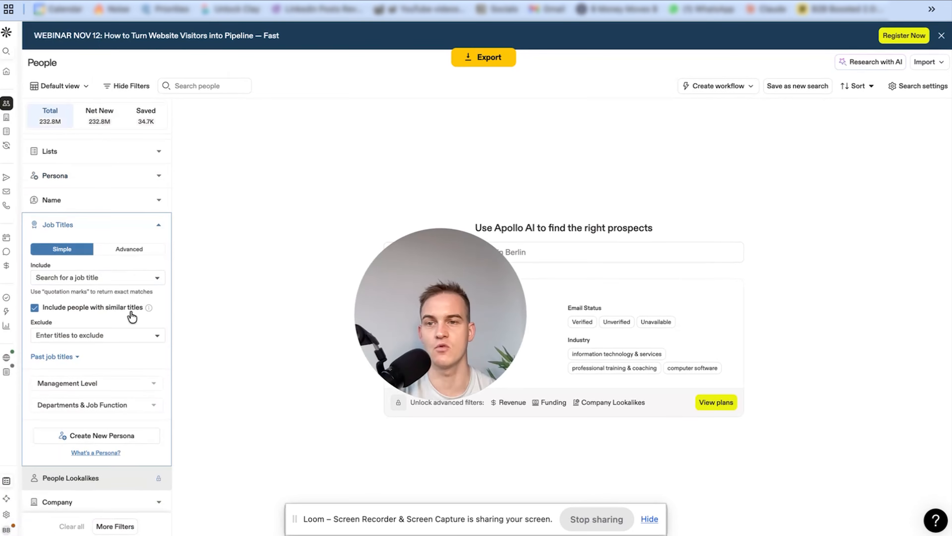
click(63, 278)
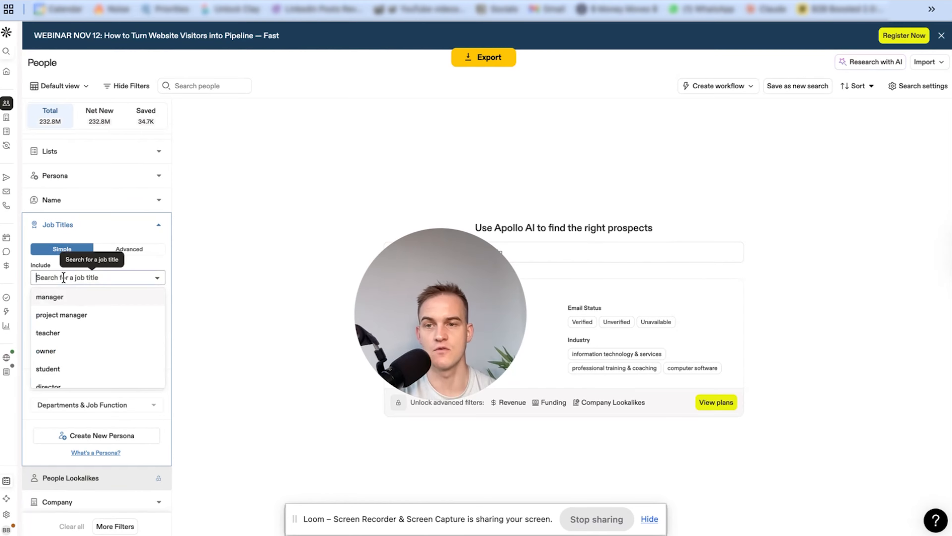
text(operati)
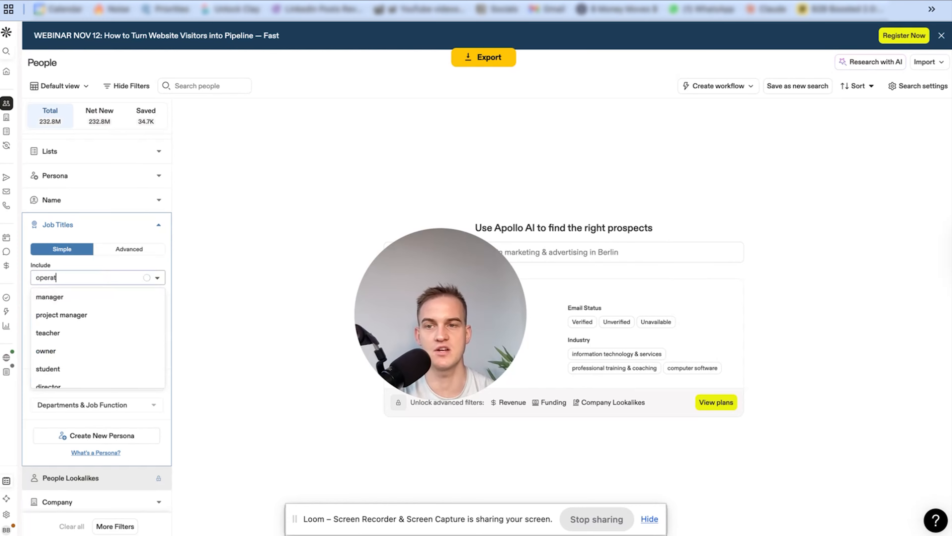
text(ons)
key(Return)
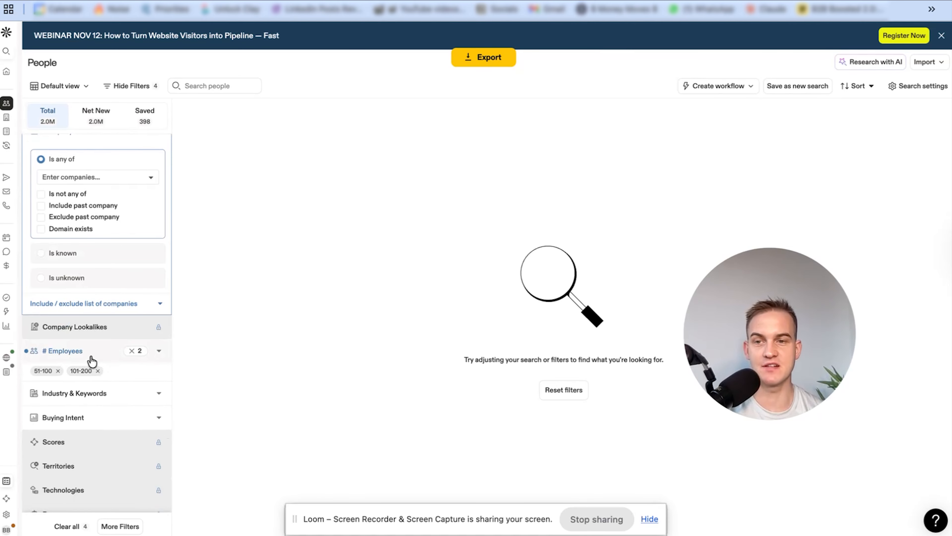
click(90, 356)
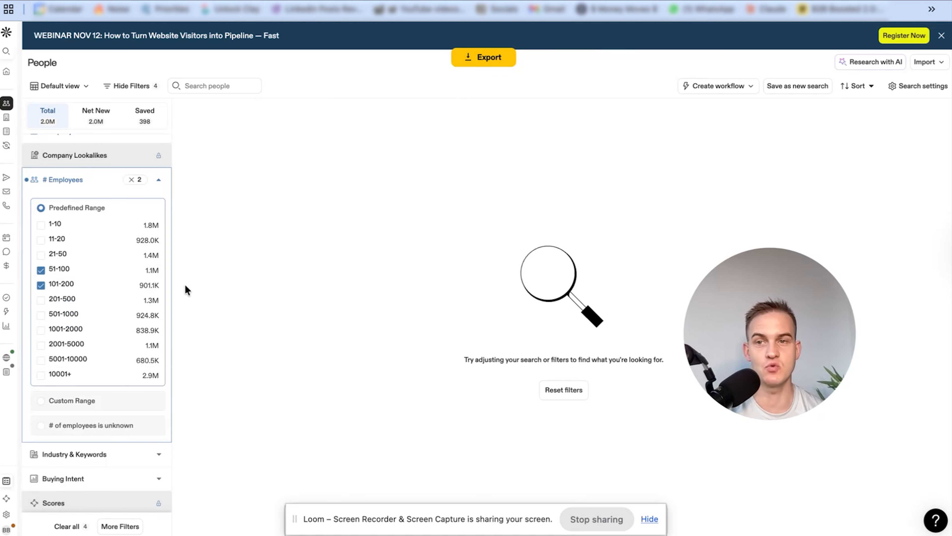
scroll(95, 262, up, 5)
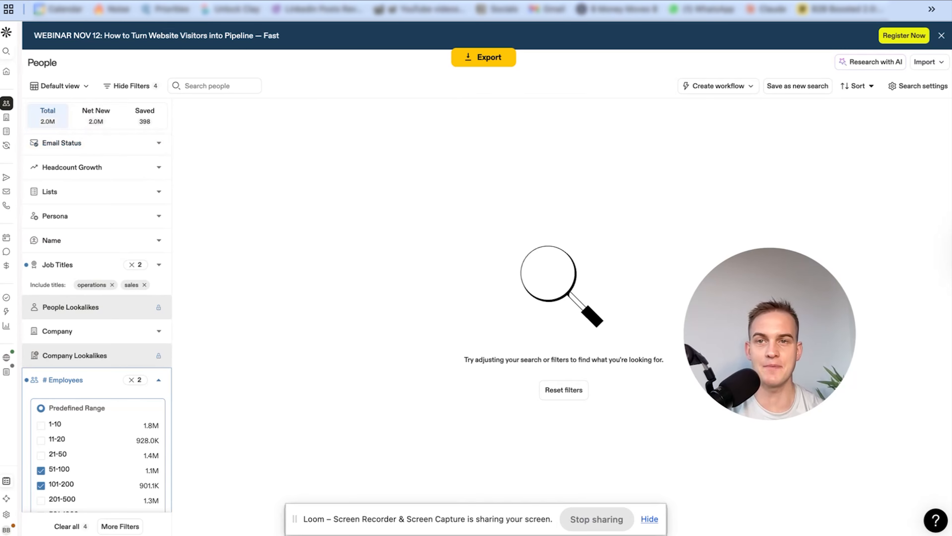
Go to exportapollo.com and log in to the ExportApollo account with Google
click(193, 7)
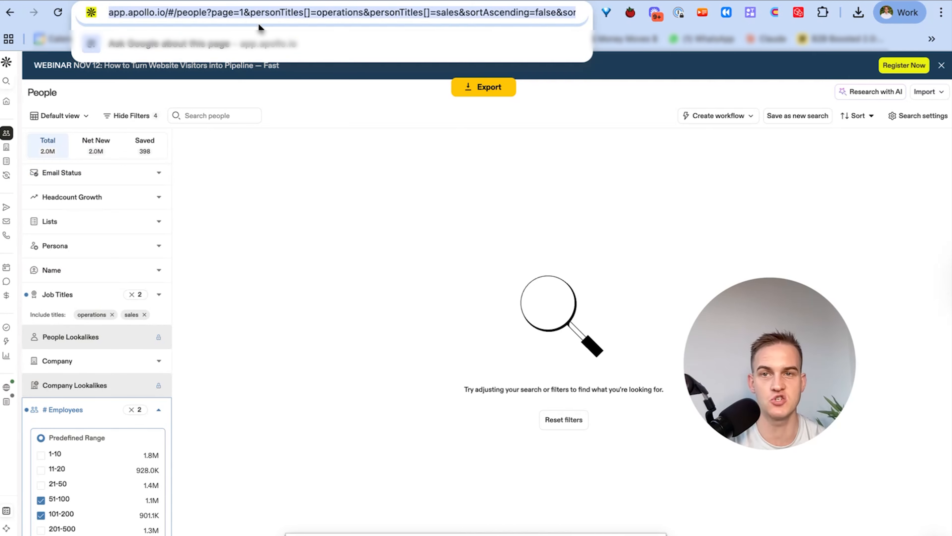
text(exportapollo.com)
key(Return)
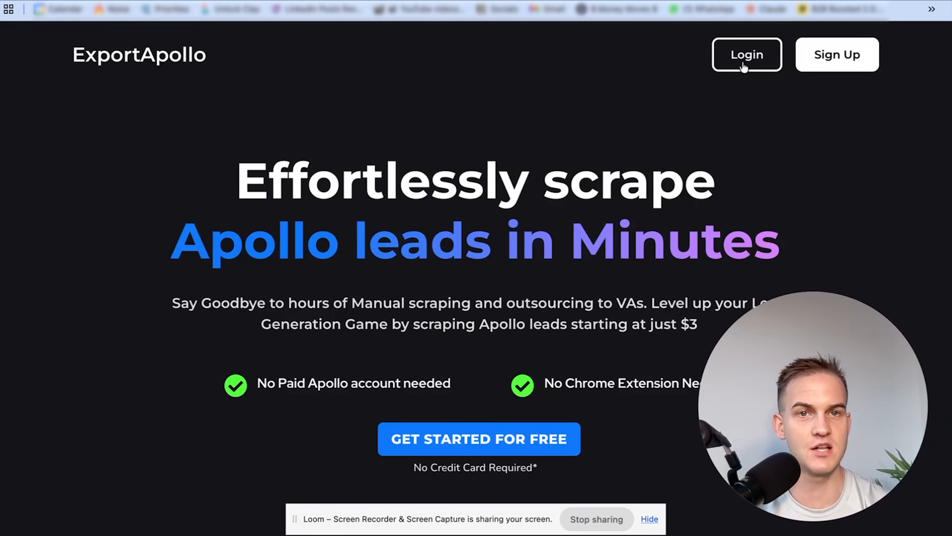
click(742, 61)
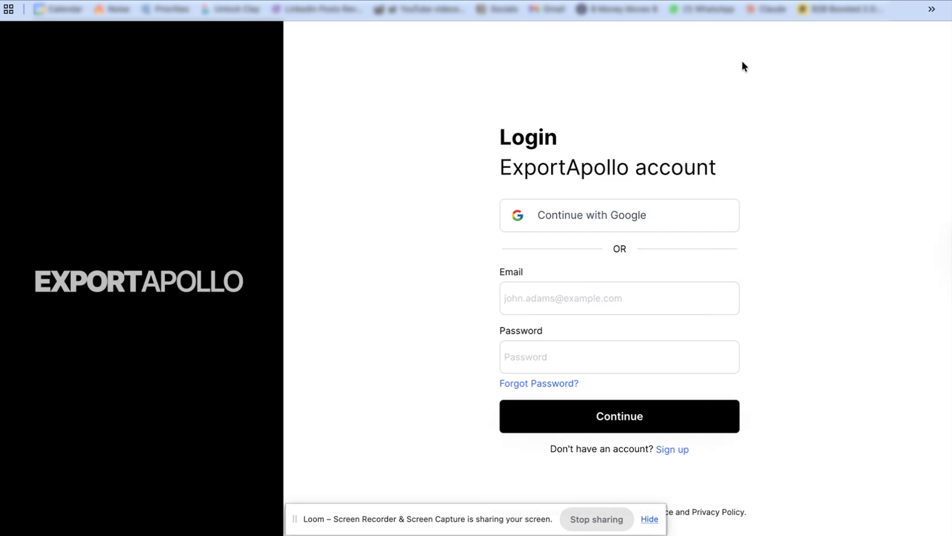
click(628, 215)
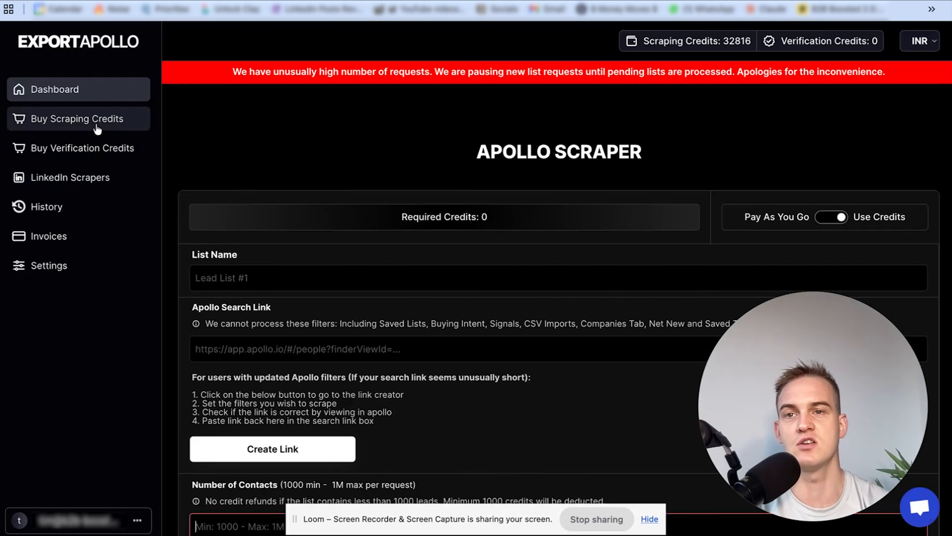
Paste the copied Apollo search link into the scraper request and enter a list name beginning with "recruit"
click(240, 353)
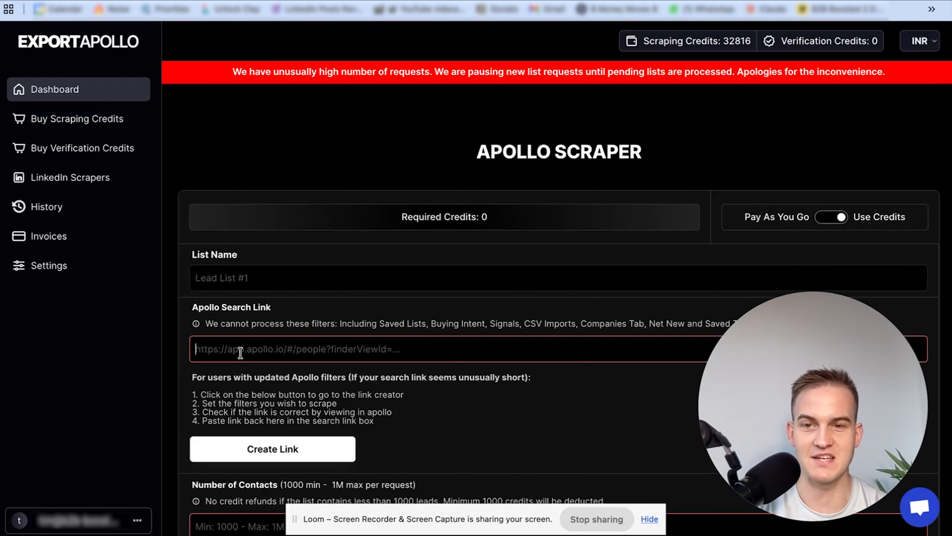
key(ctrl+v)
click(277, 282)
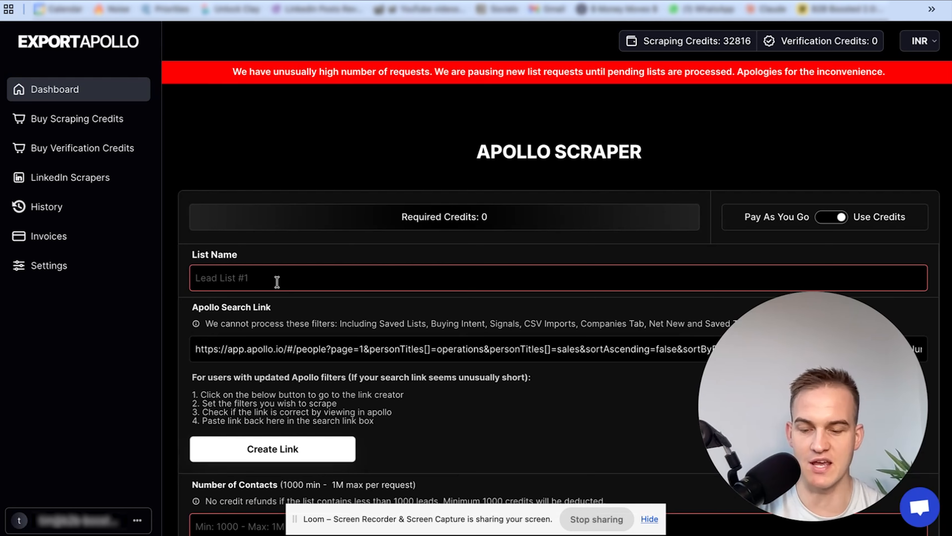
text(Test)
key(ctrl+a)
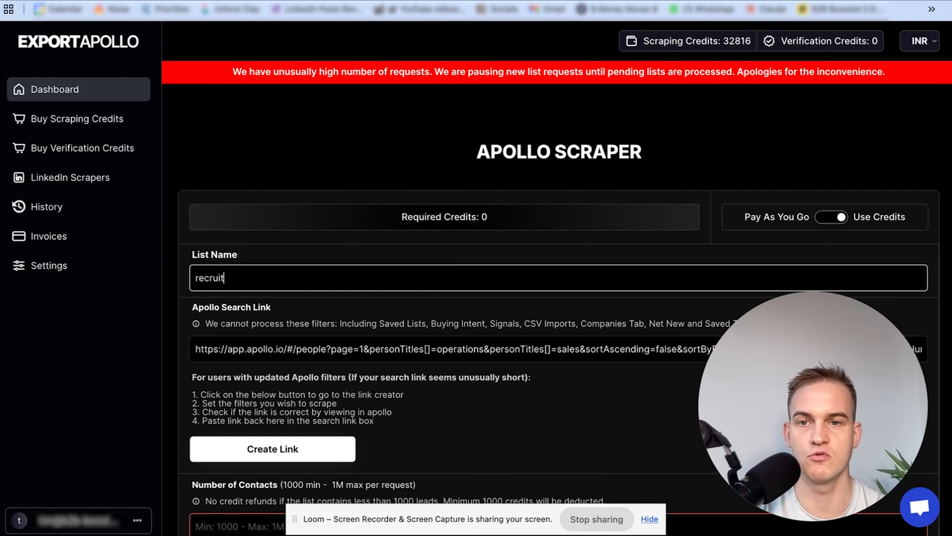
Set the number of contacts to 8000 and enable available-emails-only scraping, email verification and company name cleaning
scroll(387, 299, down, 6)
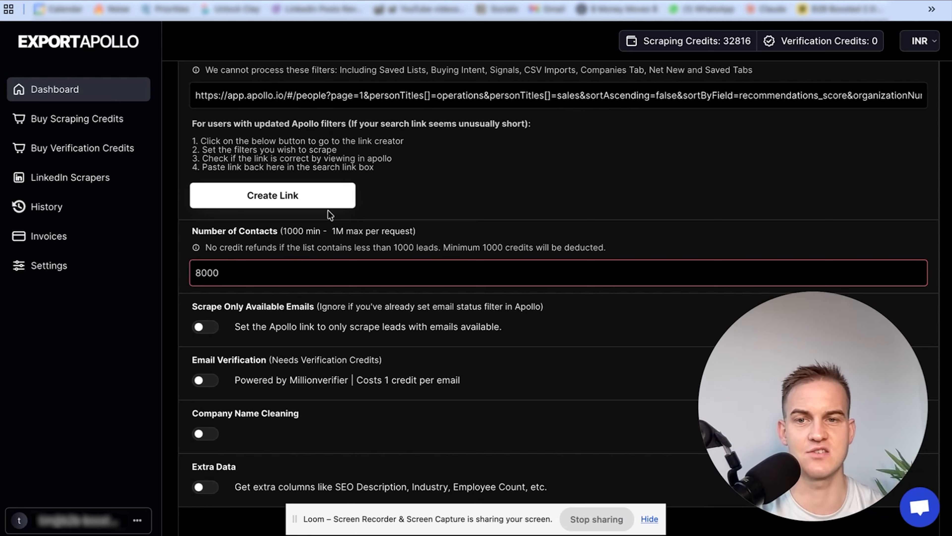
scroll(332, 262, down, 3)
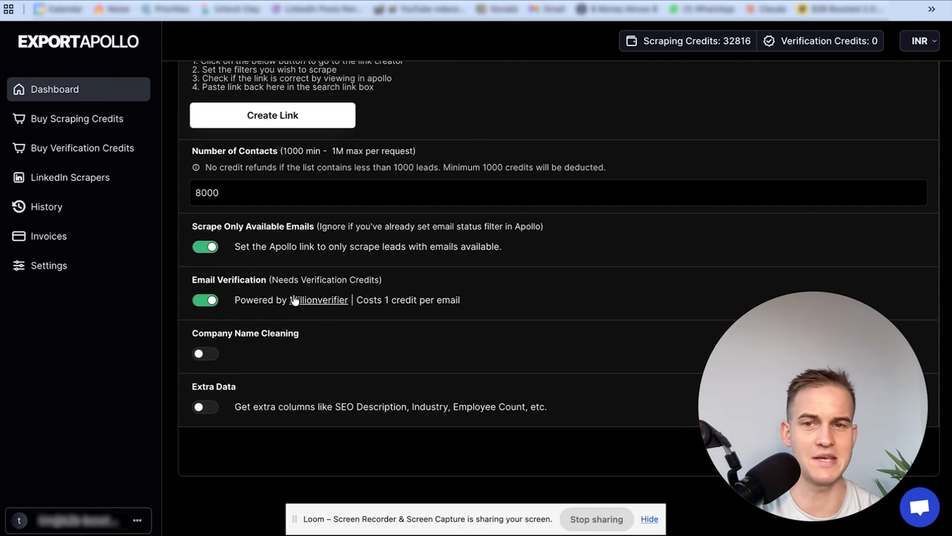
click(200, 361)
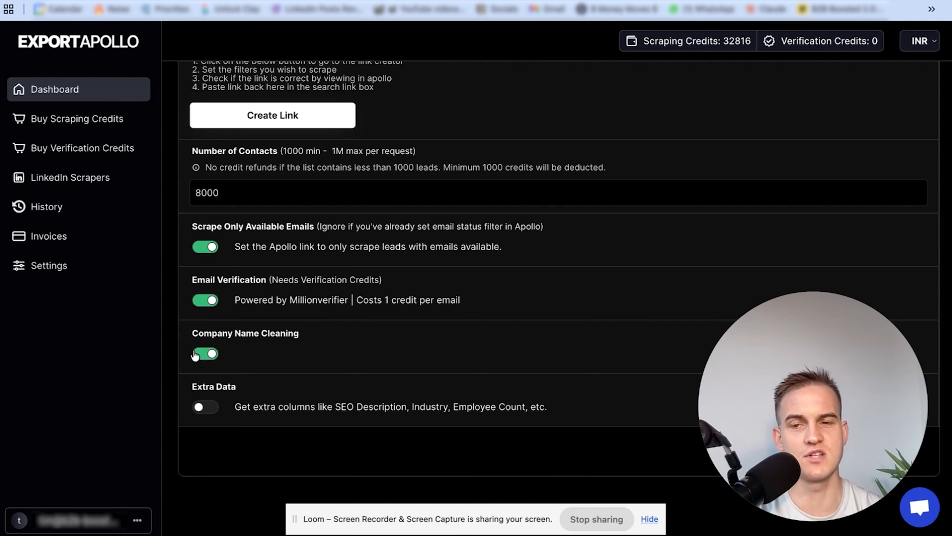
drag(191, 332, 324, 349)
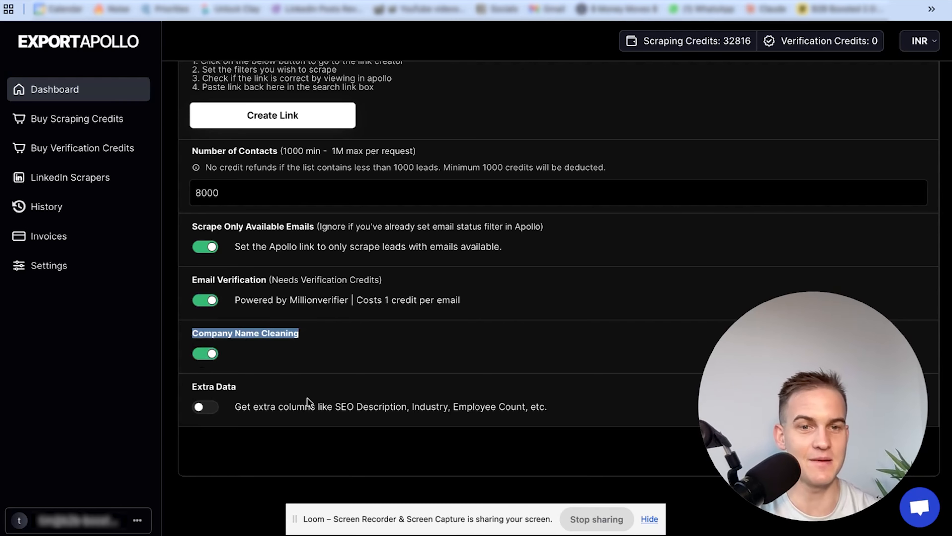
drag(772, 415, 171, 350)
scroll(516, 389, down, 1)
scroll(516, 390, up, 6)
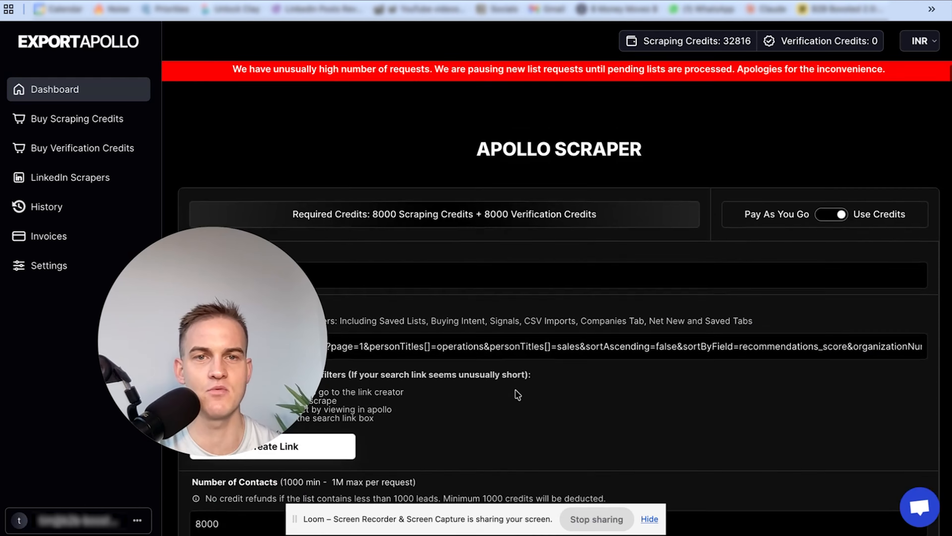
In the scrape history, find the Staffing & Recruiting (Sales people & ops) list and check its status
scroll(512, 389, down, 6)
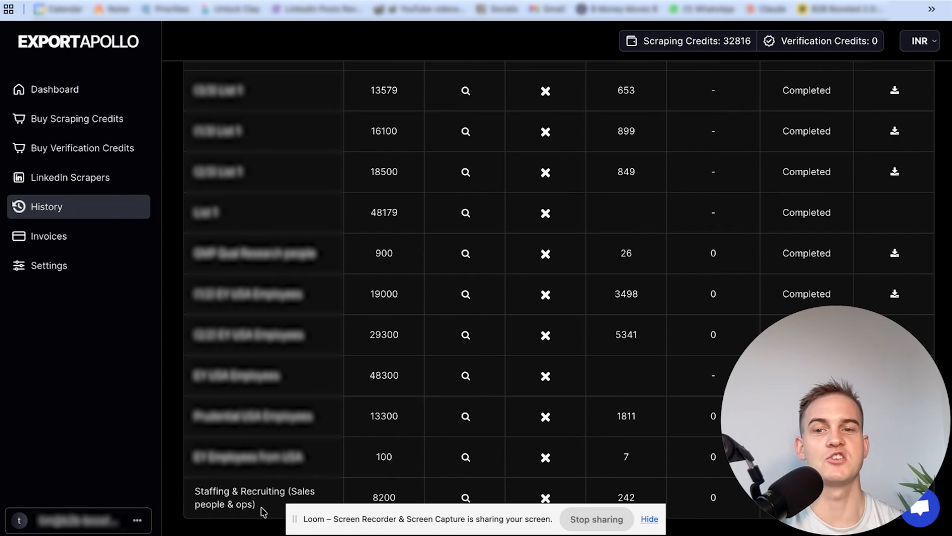
drag(333, 517, 193, 277)
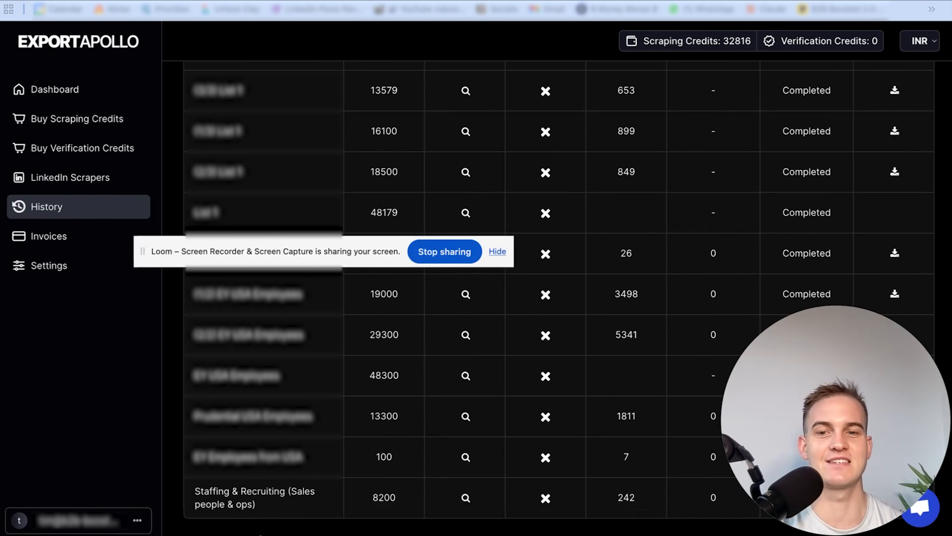
click(264, 504)
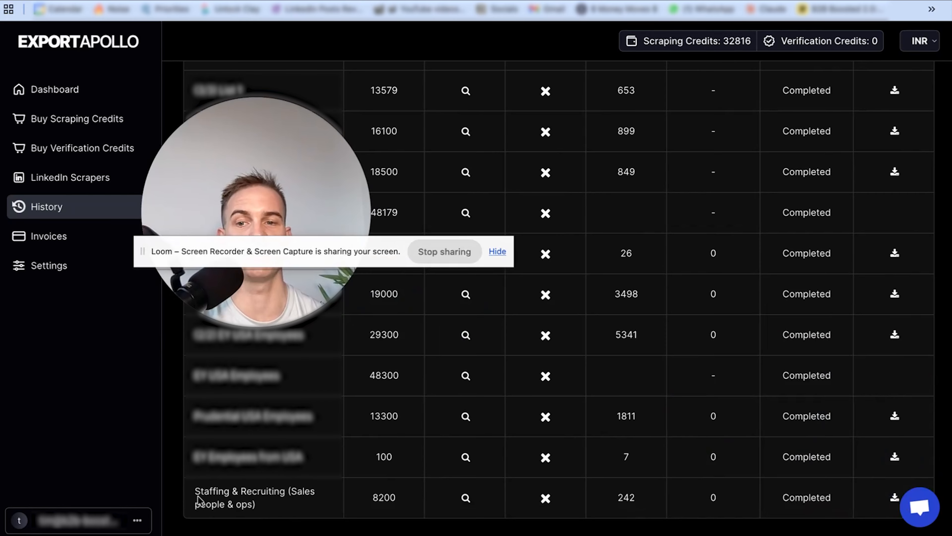
drag(198, 488, 259, 504)
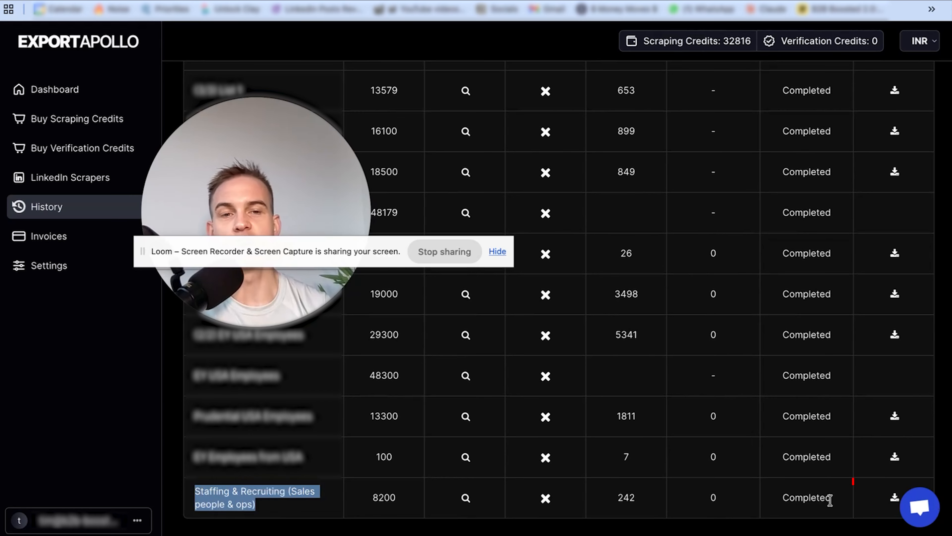
drag(832, 498, 781, 498)
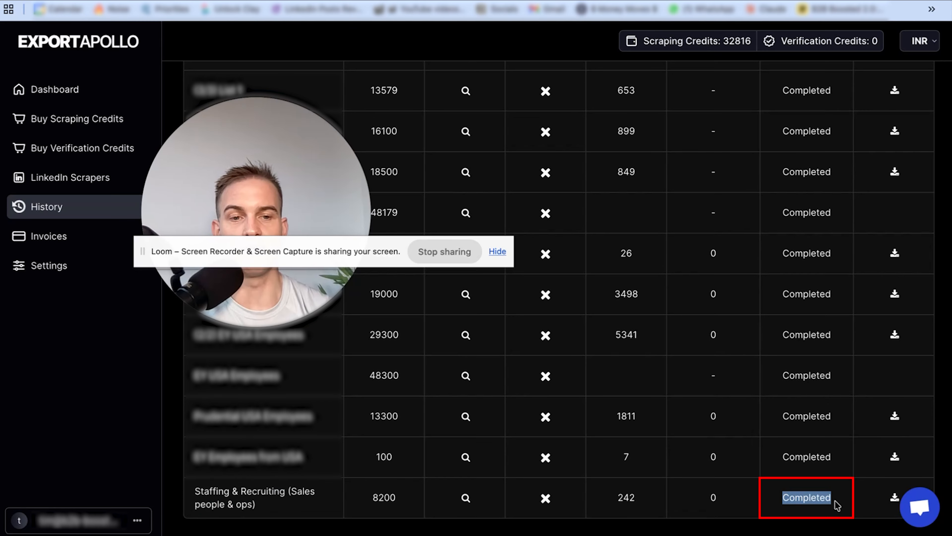
Open the export file of the Staffing & Recruiting (Sales people & ops) list in Google Sheets
click(892, 499)
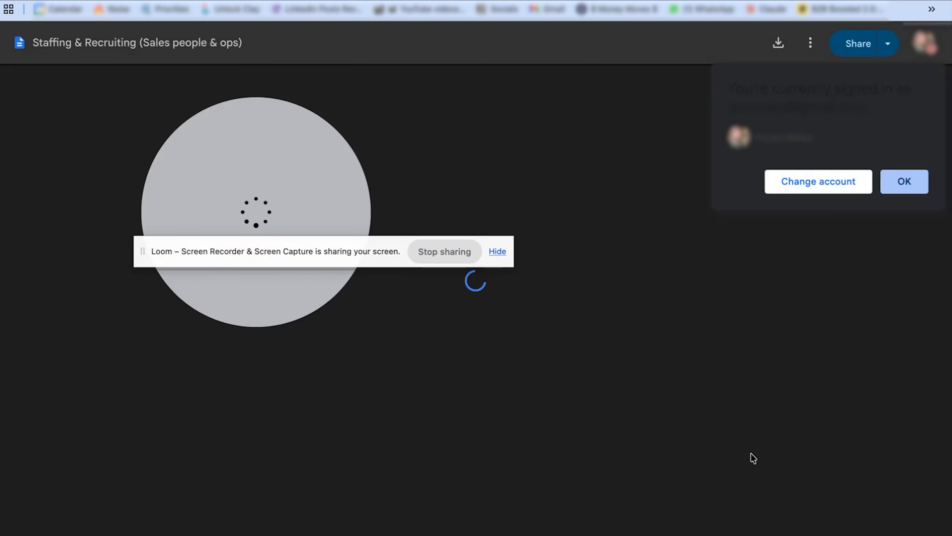
drag(339, 192, 874, 292)
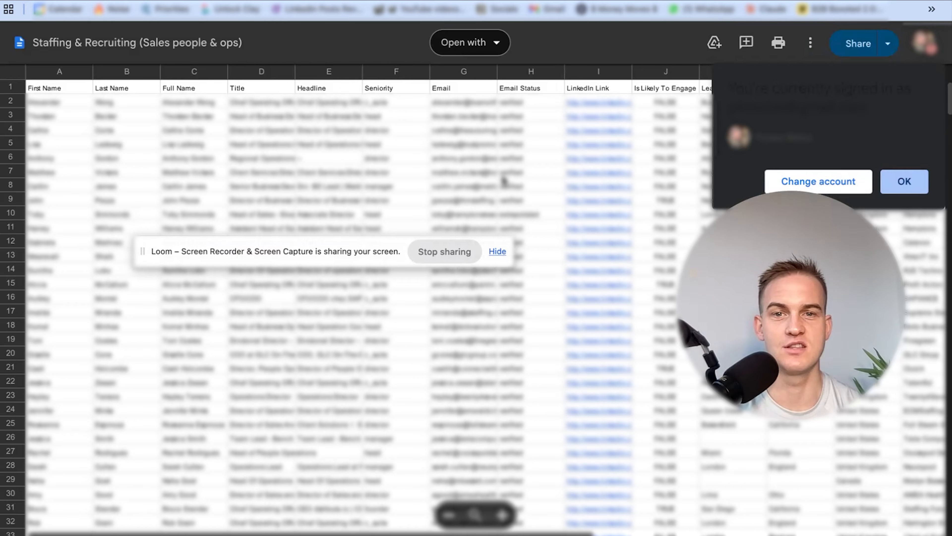
click(881, 181)
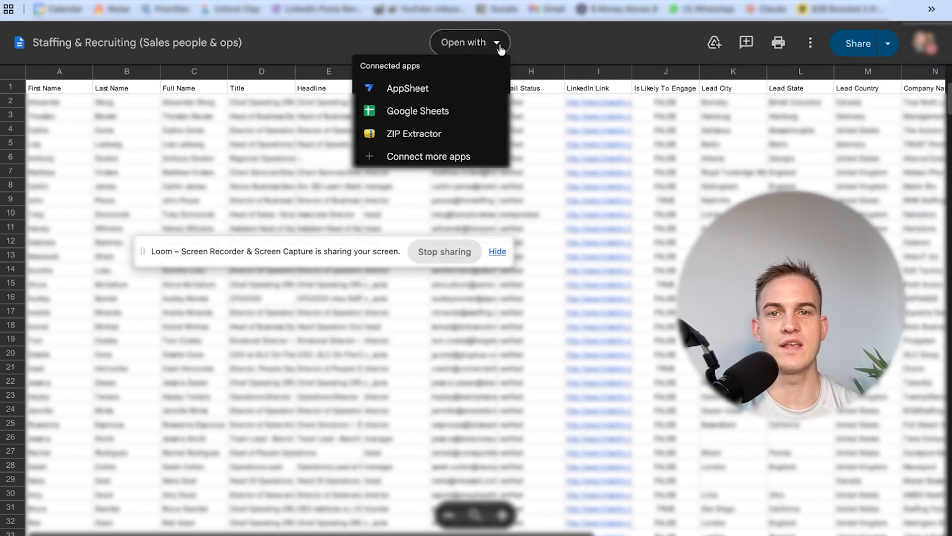
click(449, 111)
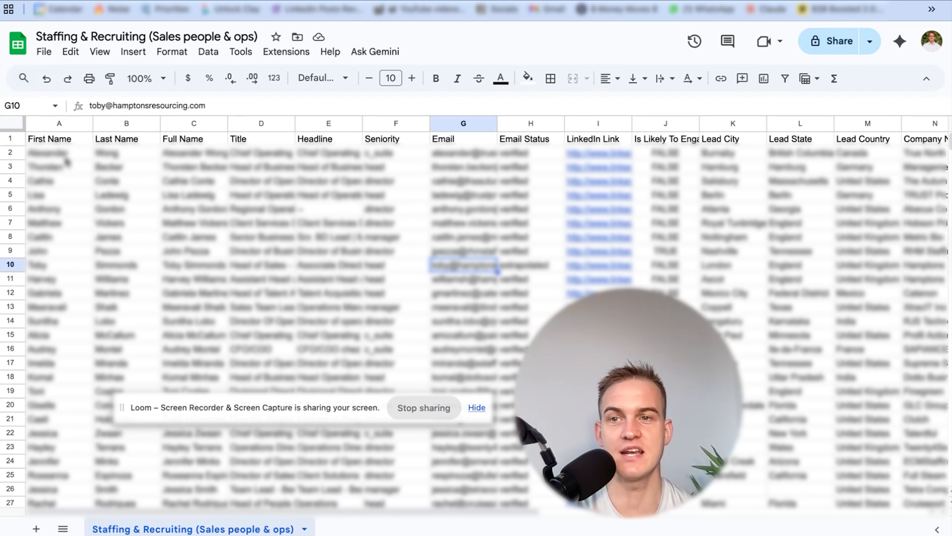
Examine the exported lead sheet's columns, from names, titles and emails through to the company details
drag(56, 153, 57, 250)
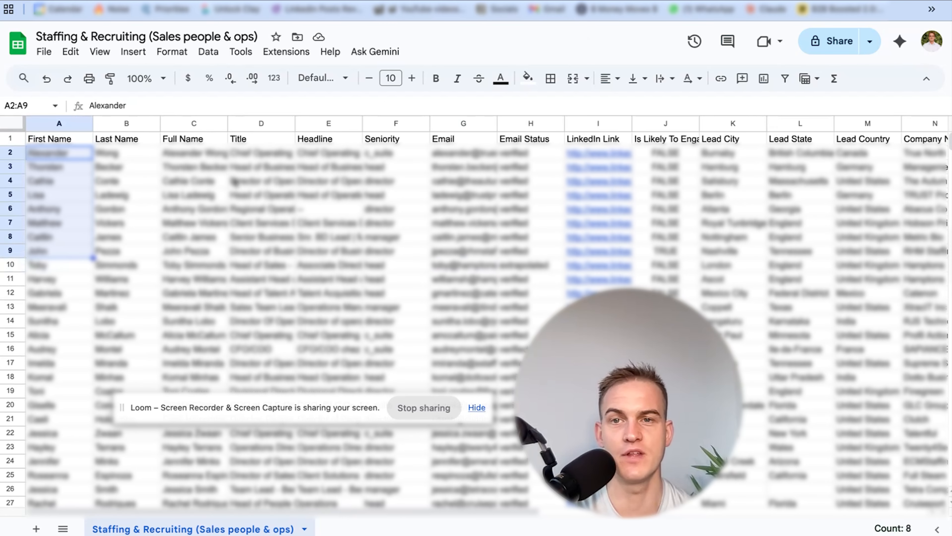
scroll(262, 216, right, 4)
scroll(262, 216, right, 8)
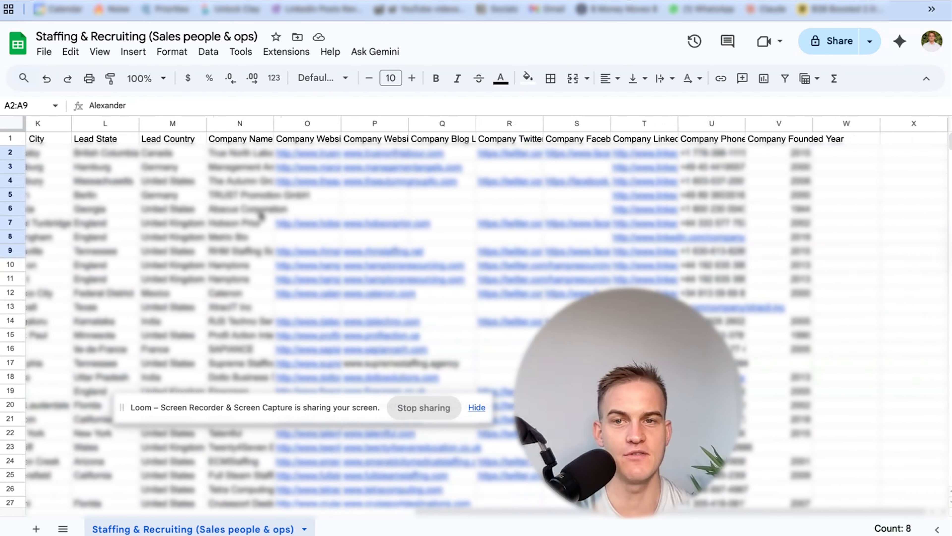
scroll(261, 216, left, 3)
scroll(267, 216, left, 1)
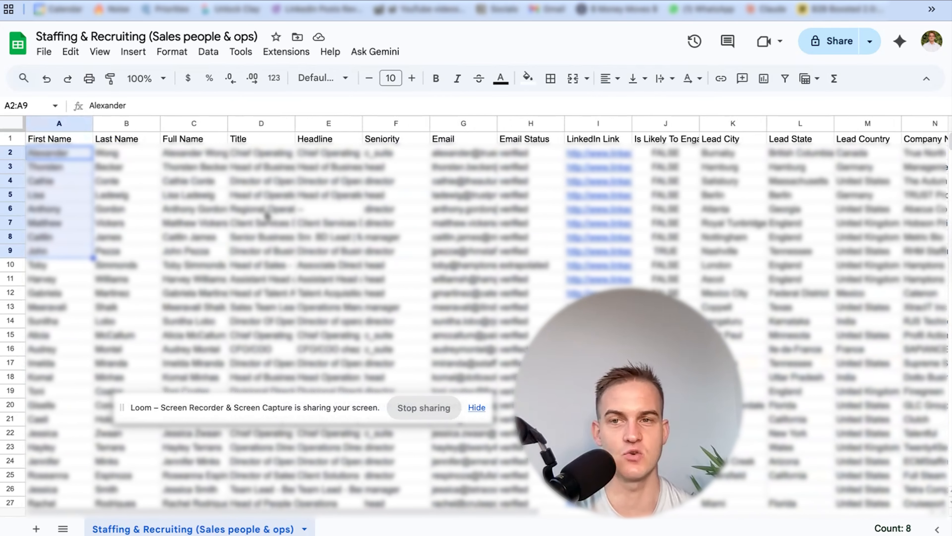
click(241, 200)
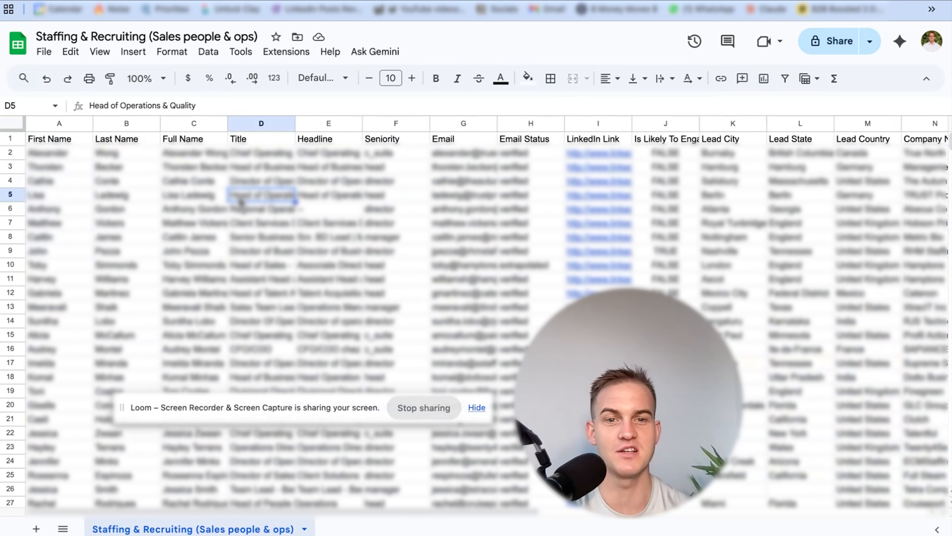
Download the Staffing & Recruiting lead sheet as a comma-separated values (.csv) file
click(44, 52)
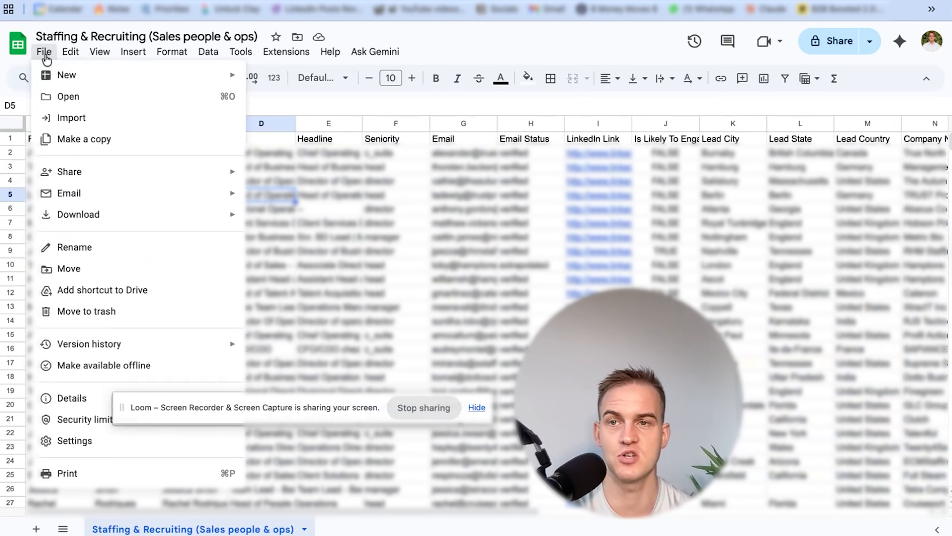
mouse_move(120, 224)
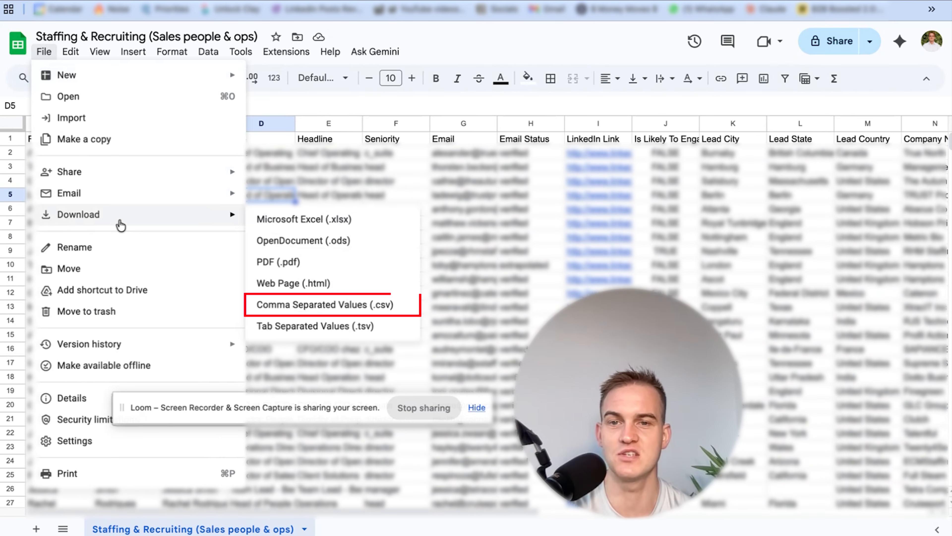
click(347, 305)
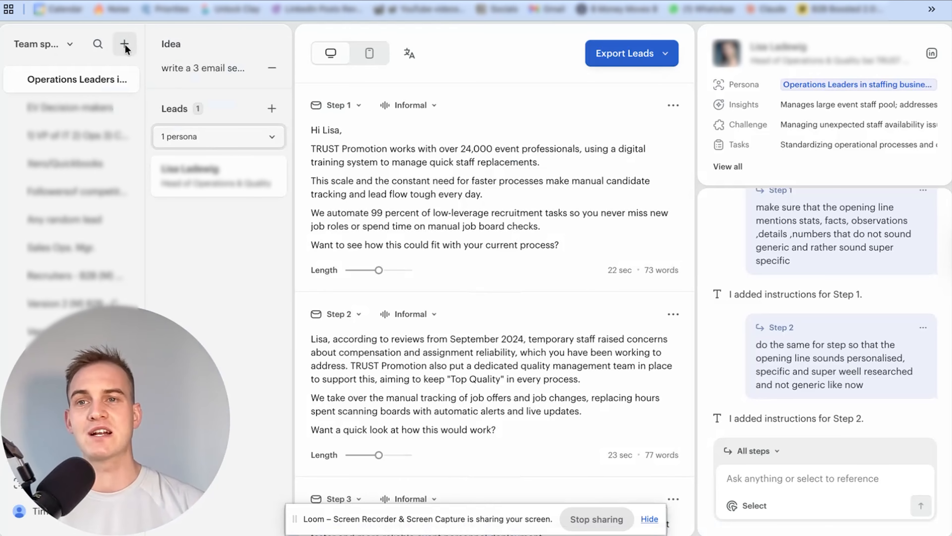
Switch to the email sequence writing app and start a new campaign, choosing to add leads manually by LinkedIn URL
click(125, 45)
click(161, 74)
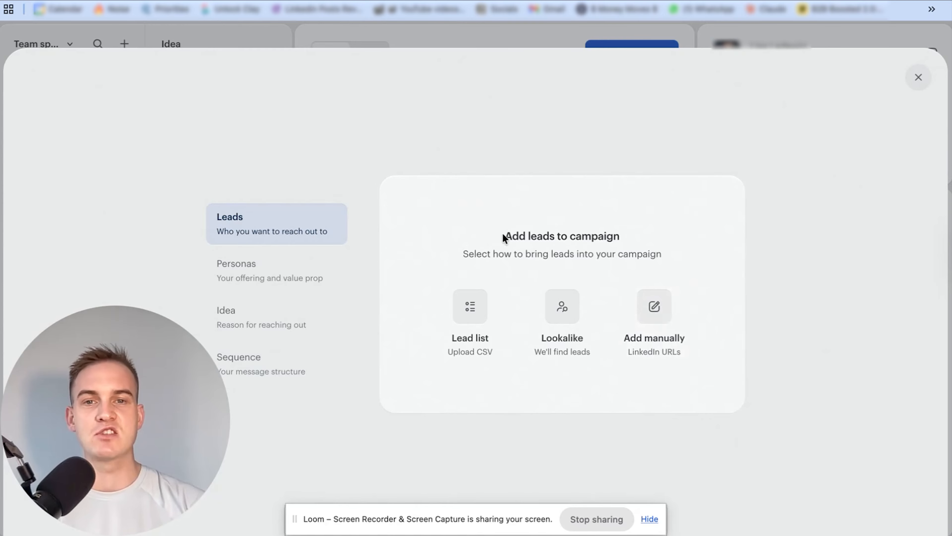
drag(504, 237, 627, 237)
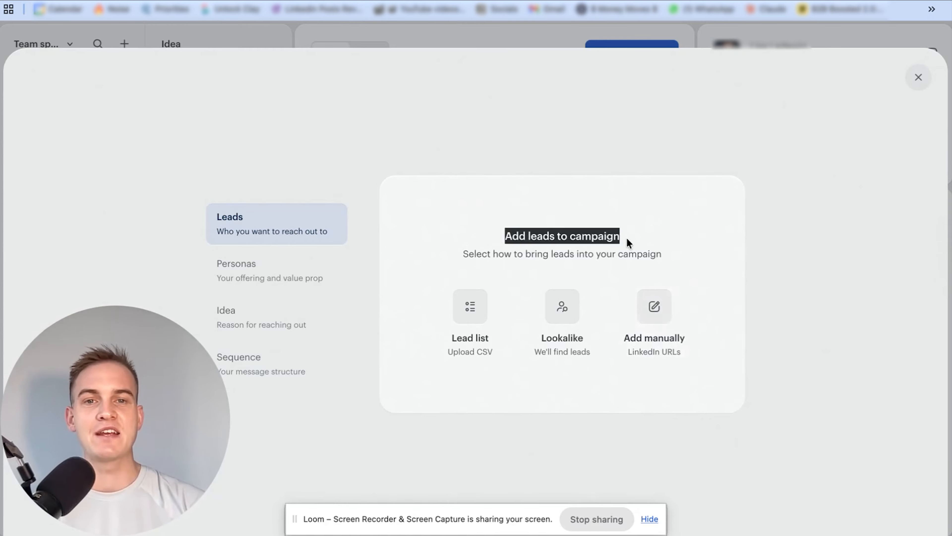
click(663, 316)
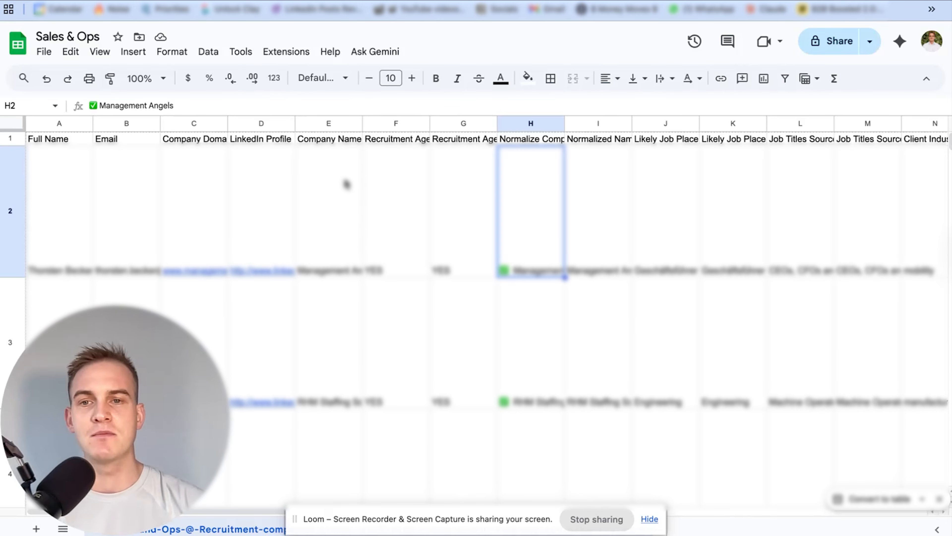
Add two leads to the campaign using LinkedIn profile URLs from the Sales & Ops sheet, and continue to the personas stage
click(269, 207)
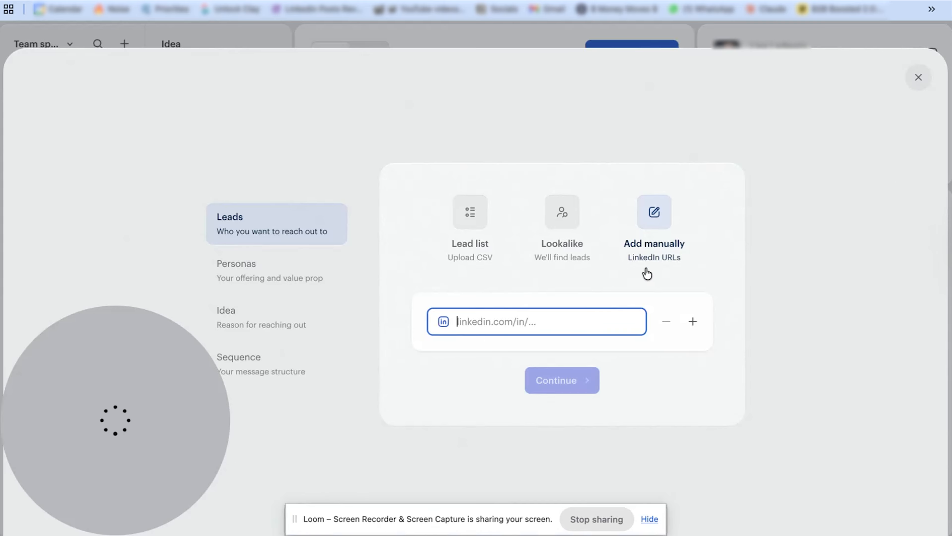
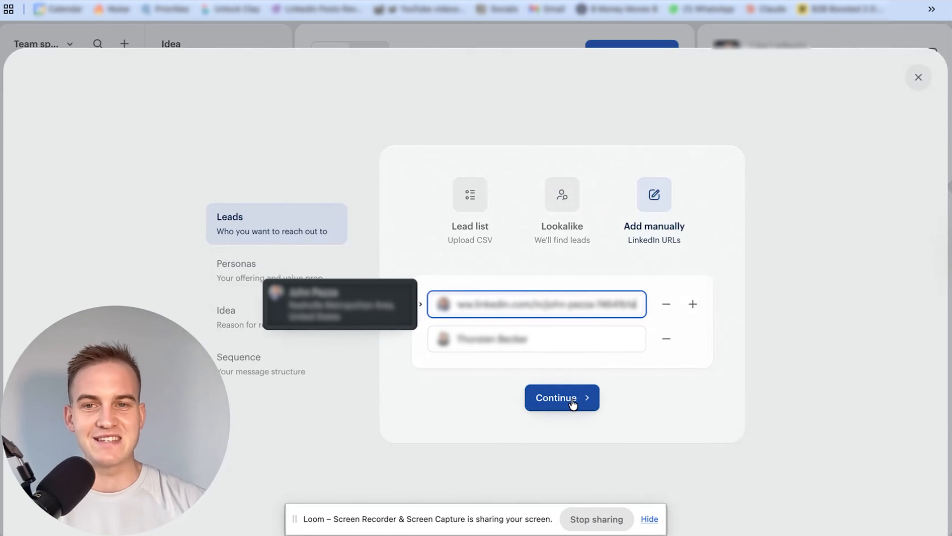
click(580, 398)
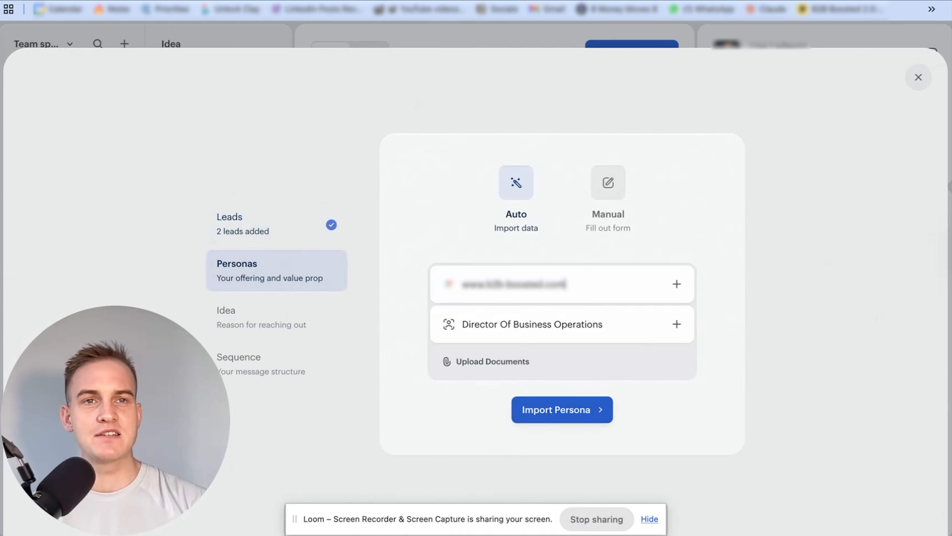
Import a persona using Untitled document (4).pdf and the target "Any decision-makers at staffing or recruitment agencies that are fed up of manual processes"
click(848, 0)
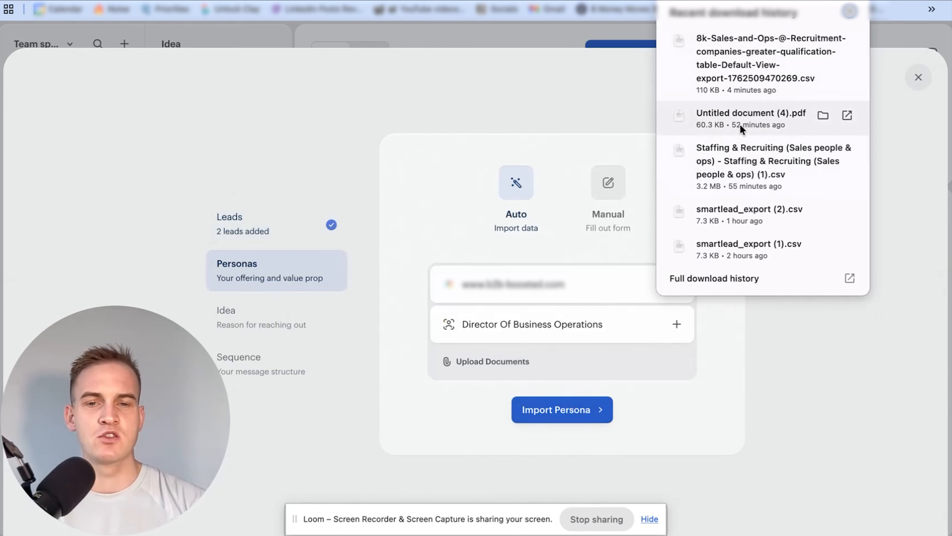
drag(741, 128, 538, 363)
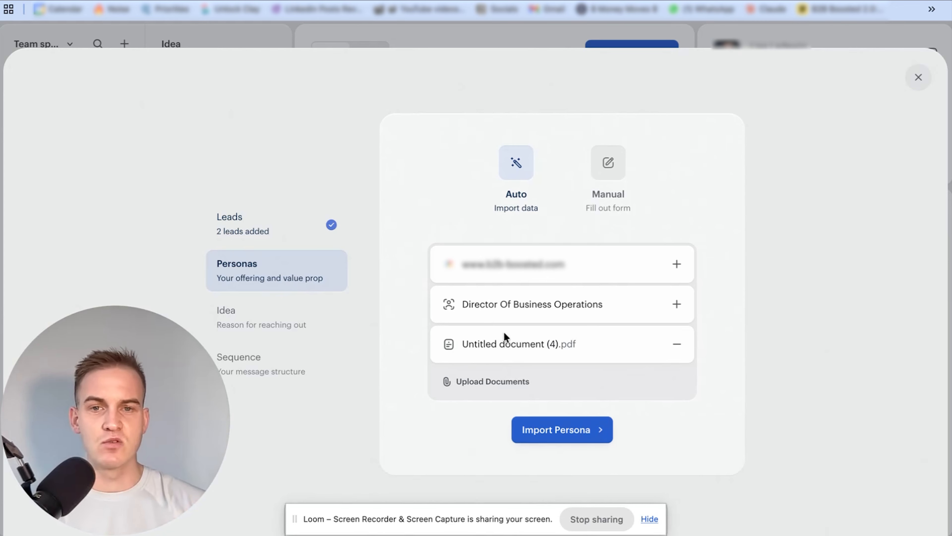
triple_click(601, 307)
key(BackSpace)
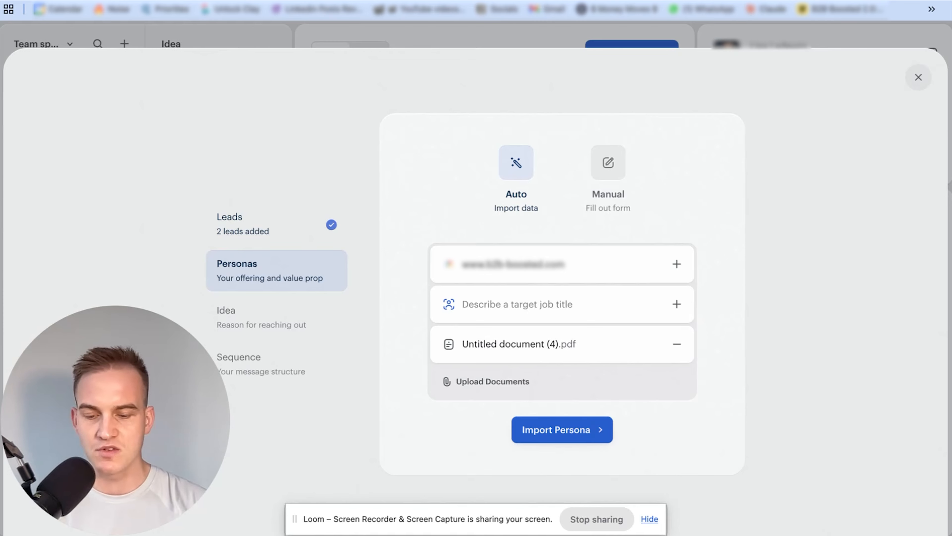
text(Any decision)
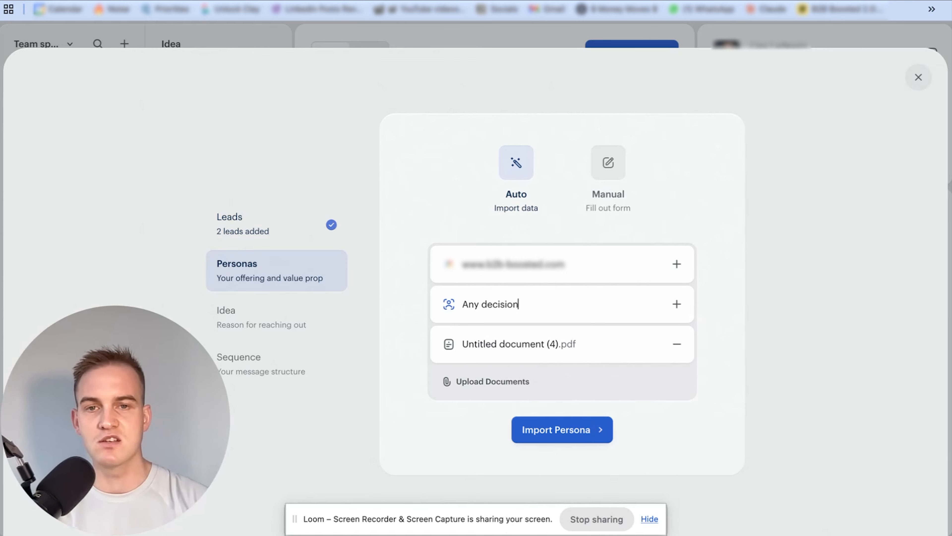
text(-makers at staffing or re)
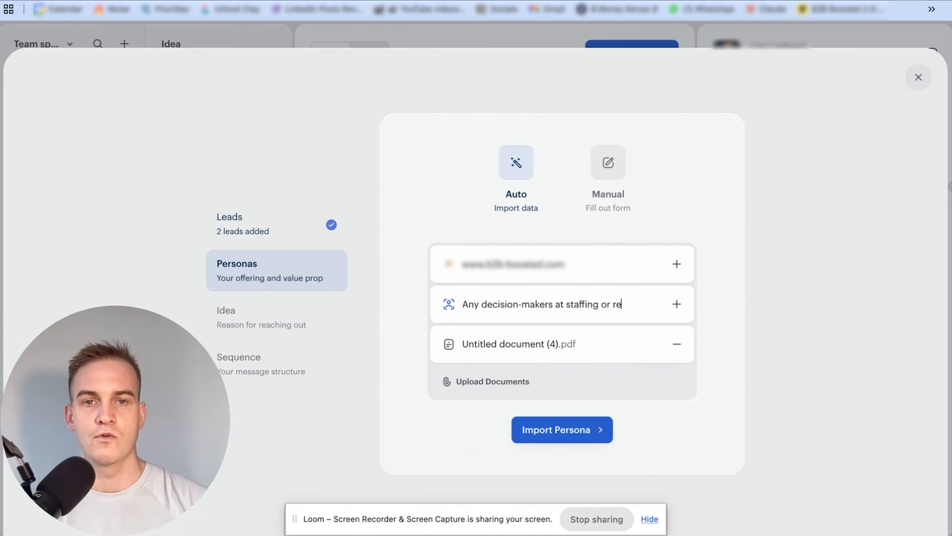
text(cruitment agencies that are fed)
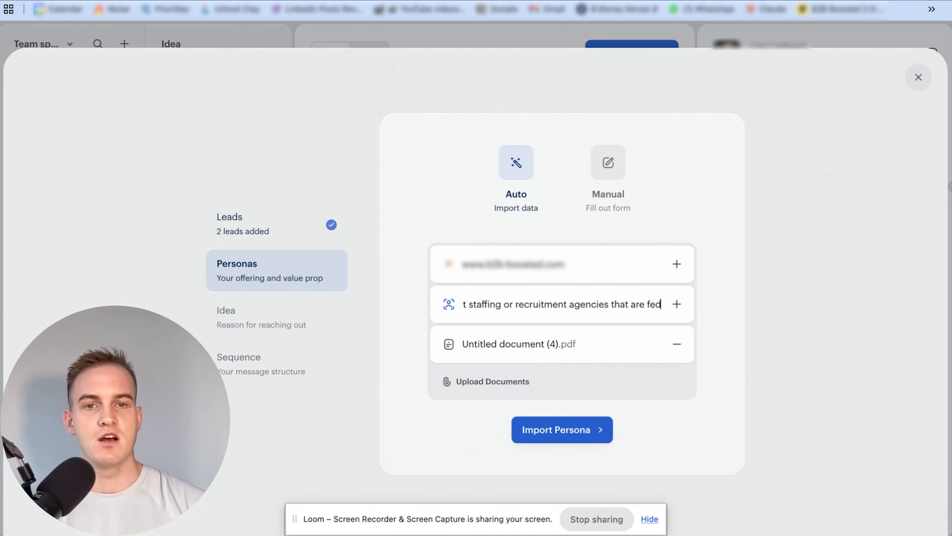
text( up of manual processes)
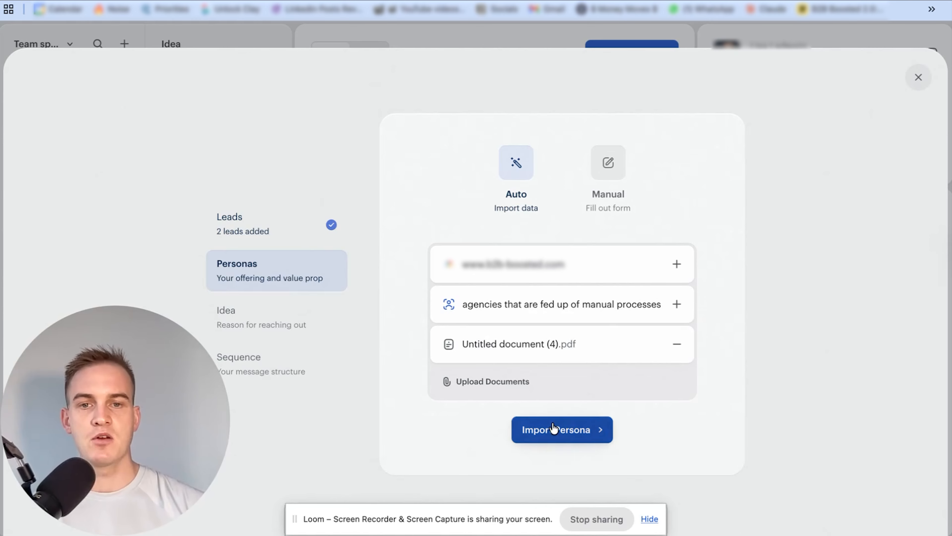
click(552, 427)
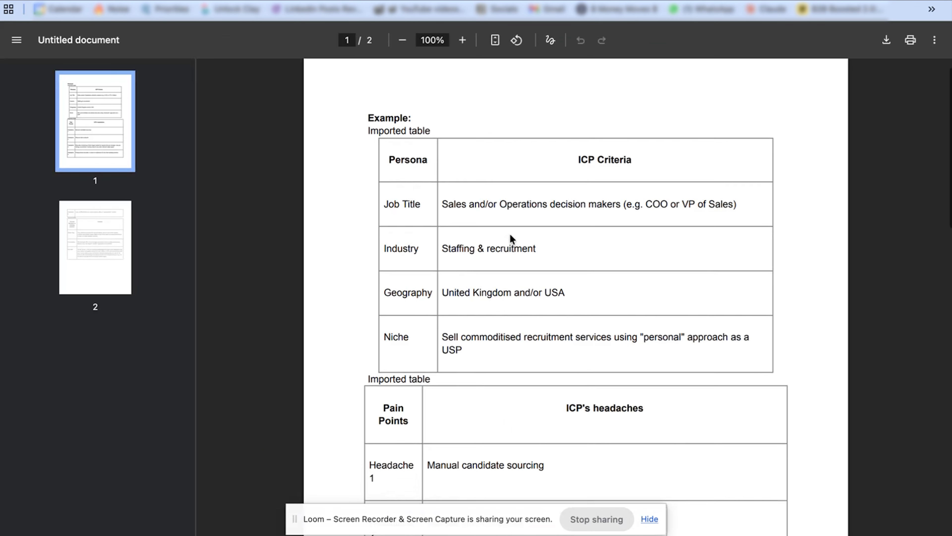
Examine the uploaded persona PDF's ICP criteria, headaches, status quo, solution and offer, and return to the campaign setup
scroll(449, 237, down, 2)
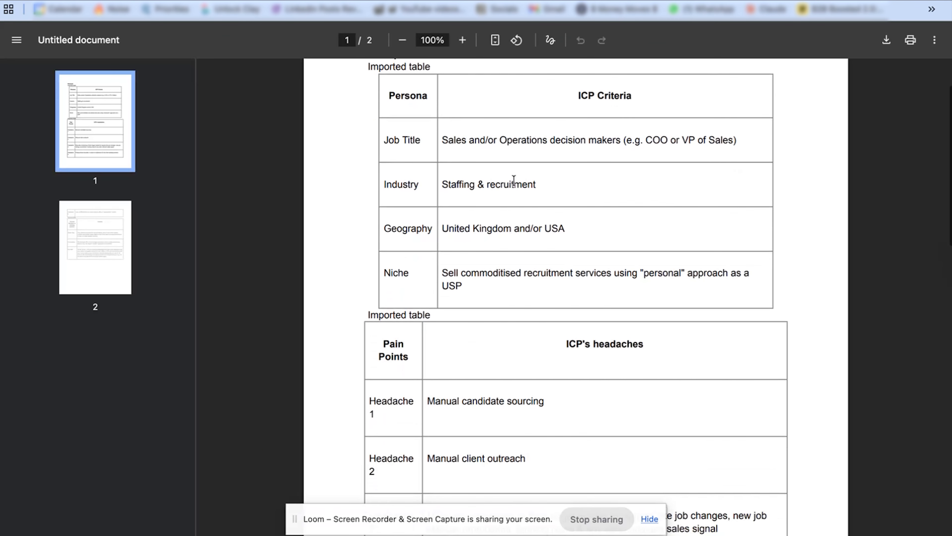
drag(446, 135, 564, 134)
drag(469, 185, 536, 186)
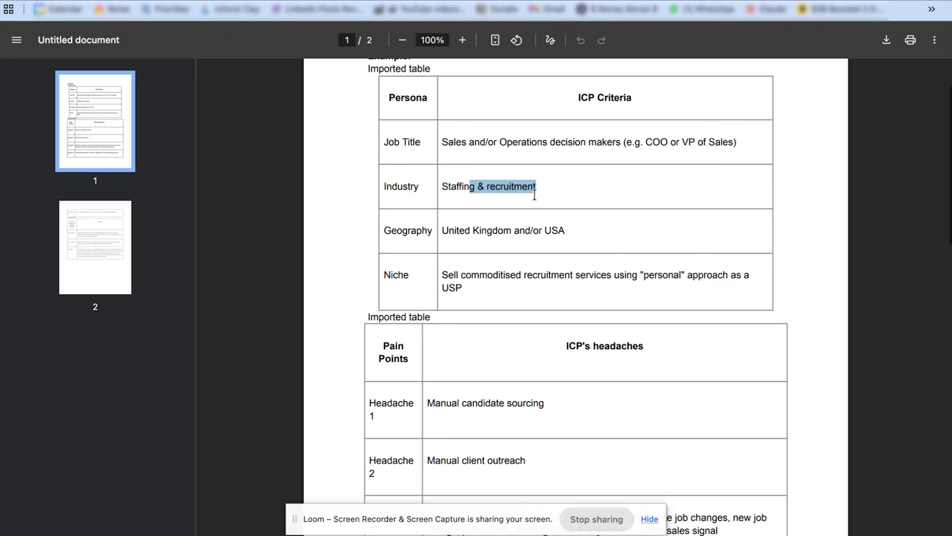
drag(451, 235, 541, 230)
scroll(530, 241, down, 2)
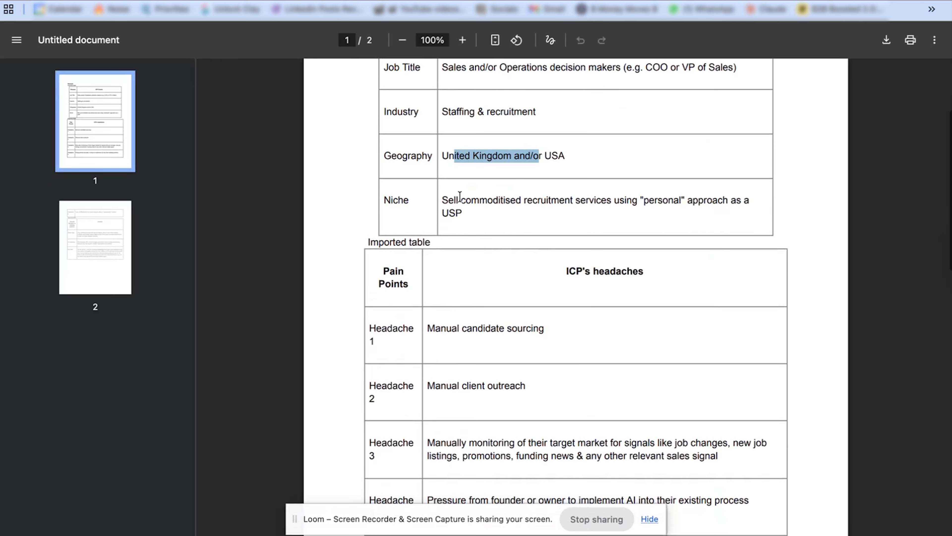
drag(460, 199, 489, 220)
scroll(530, 162, down, 7)
scroll(530, 161, up, 2)
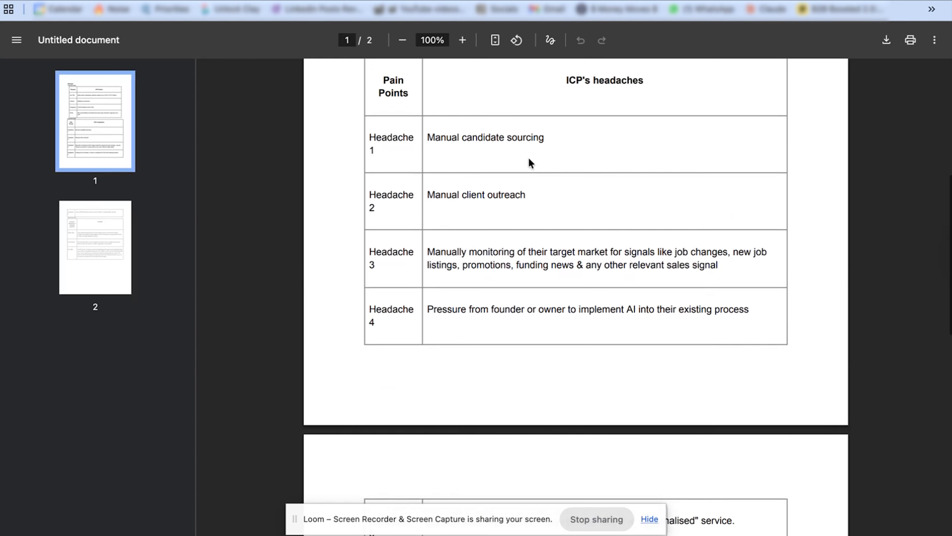
scroll(525, 128, down, 8)
scroll(524, 126, down, 8)
scroll(522, 124, up, 2)
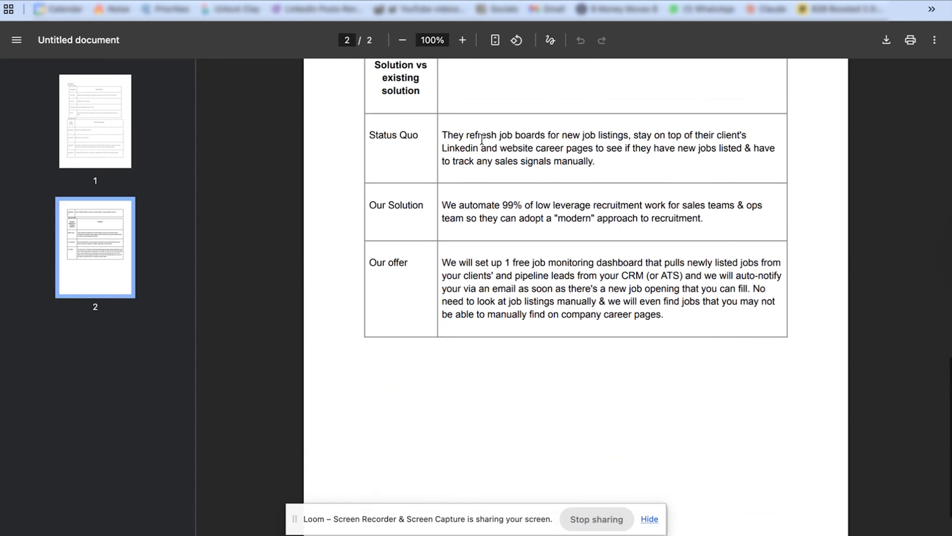
drag(439, 135, 555, 161)
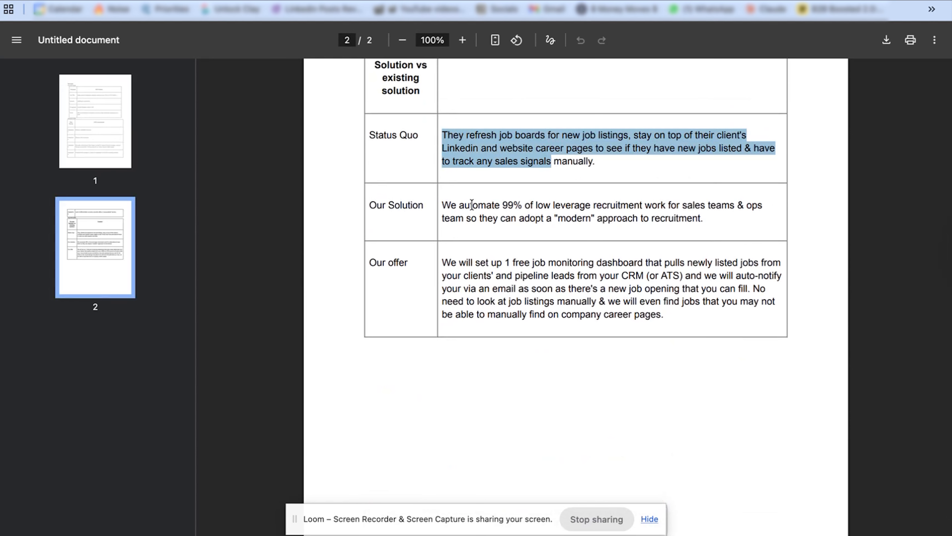
drag(471, 205, 578, 226)
drag(467, 265, 549, 307)
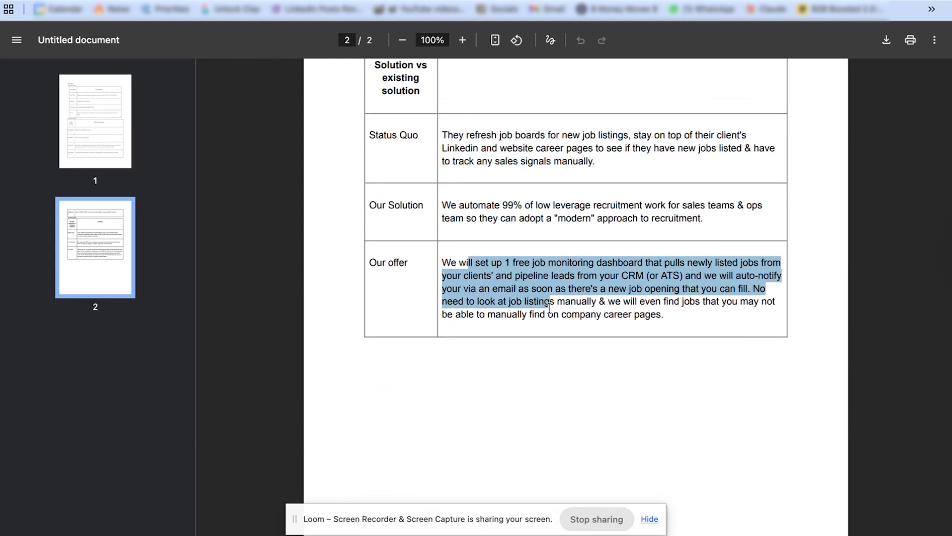
key(ctrl+Tab)
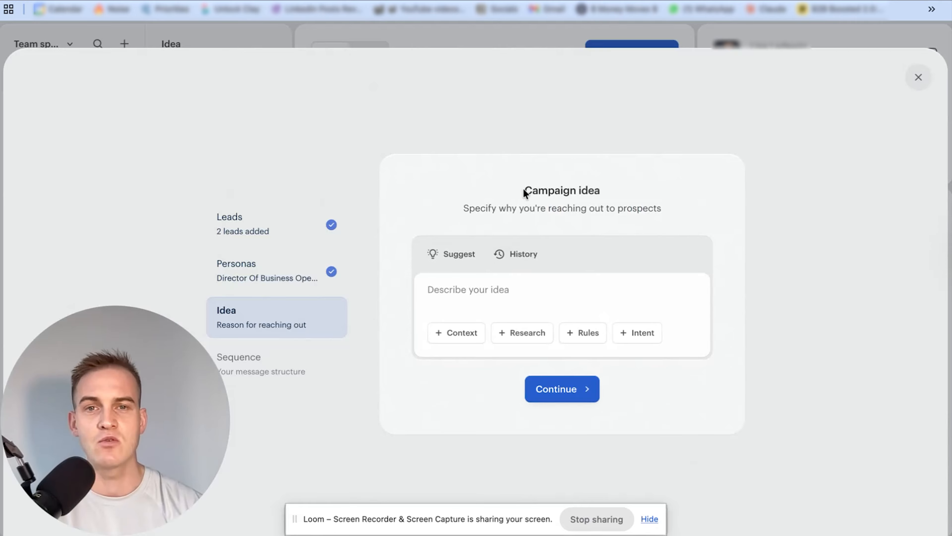
Look through the suggested campaign ideas and close them without choosing one
drag(523, 192, 618, 196)
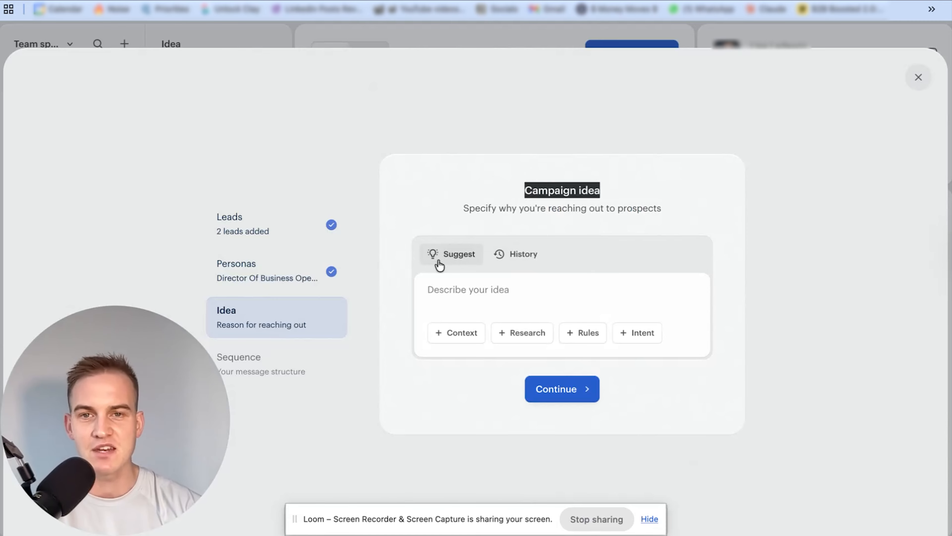
click(455, 257)
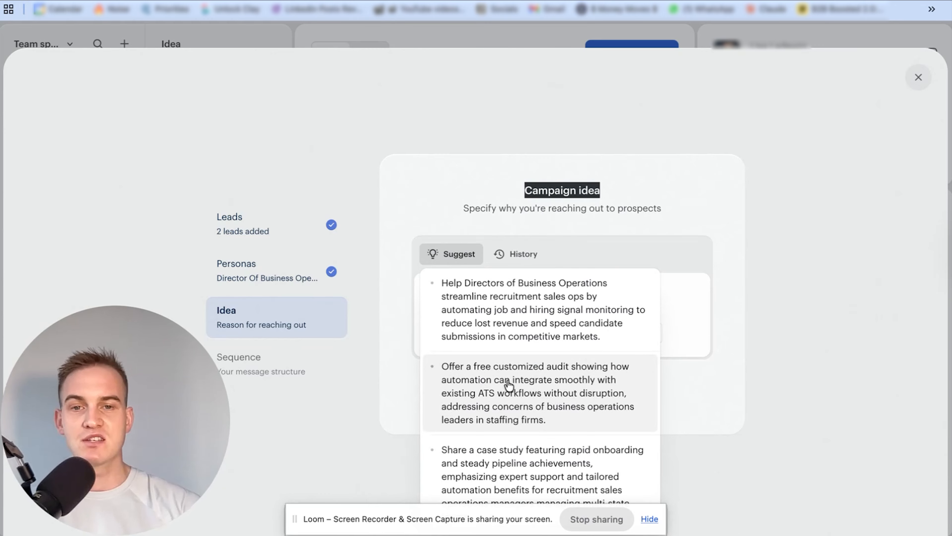
click(682, 324)
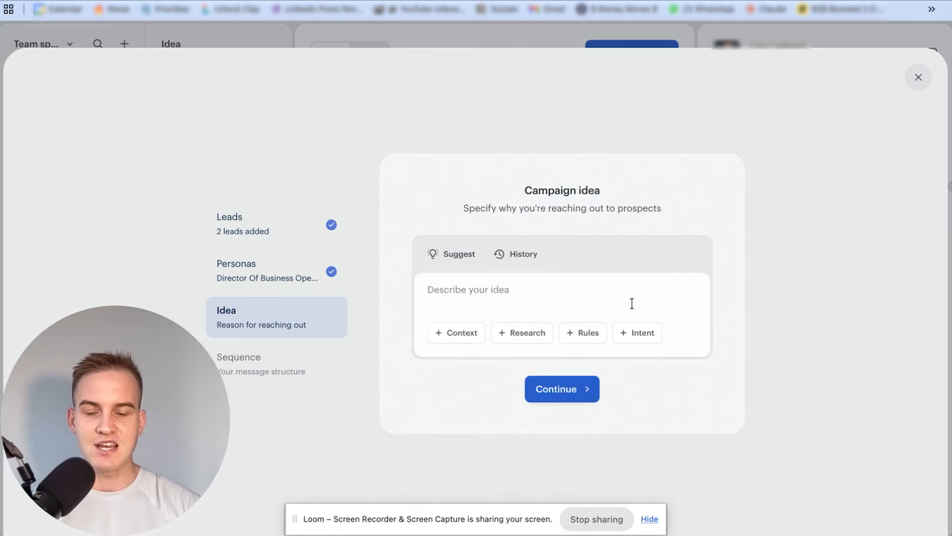
Enter the campaign idea "generate a personalised, 3 email sequence offering the recruitment decision-makers 1 no-brainer automation for client finding or candidate sourcing using a tool called Clay.com"
text(generate a p)
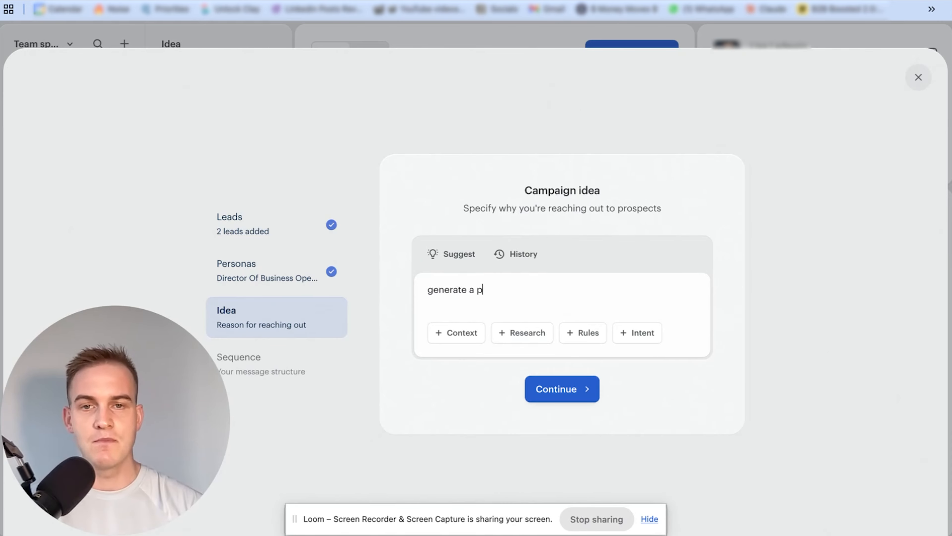
text(ersonalised, 3 email)
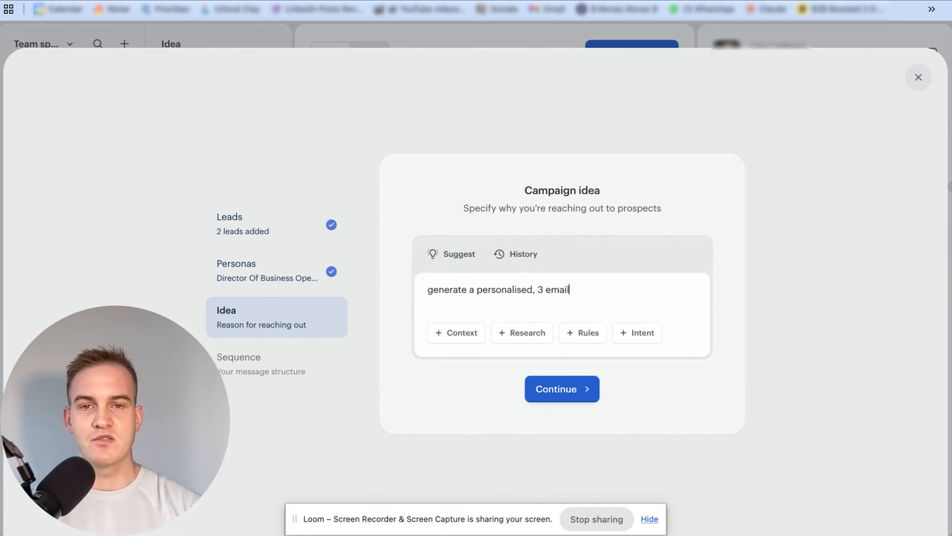
text( sequence offering the re)
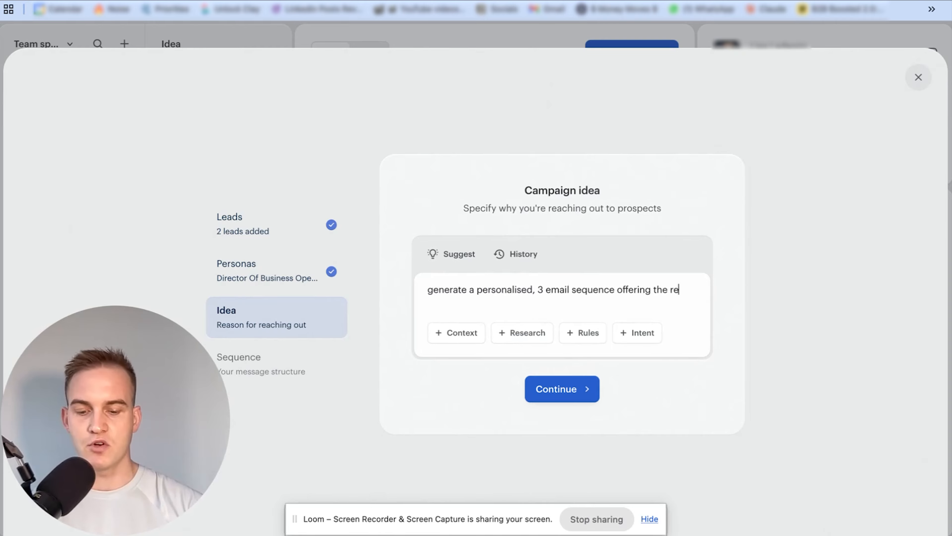
text(cruitment decision-mak)
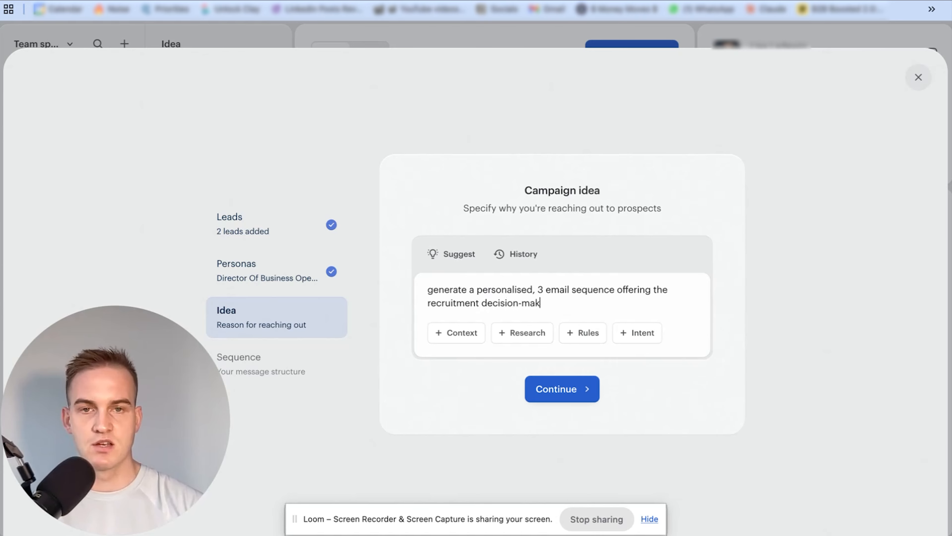
text(ers 1 no-brainer automa)
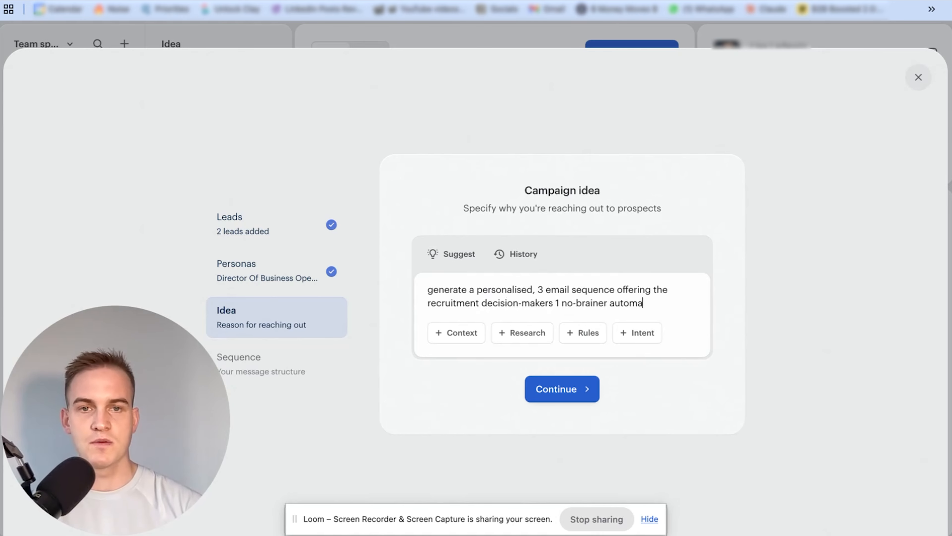
text(tion for client fi)
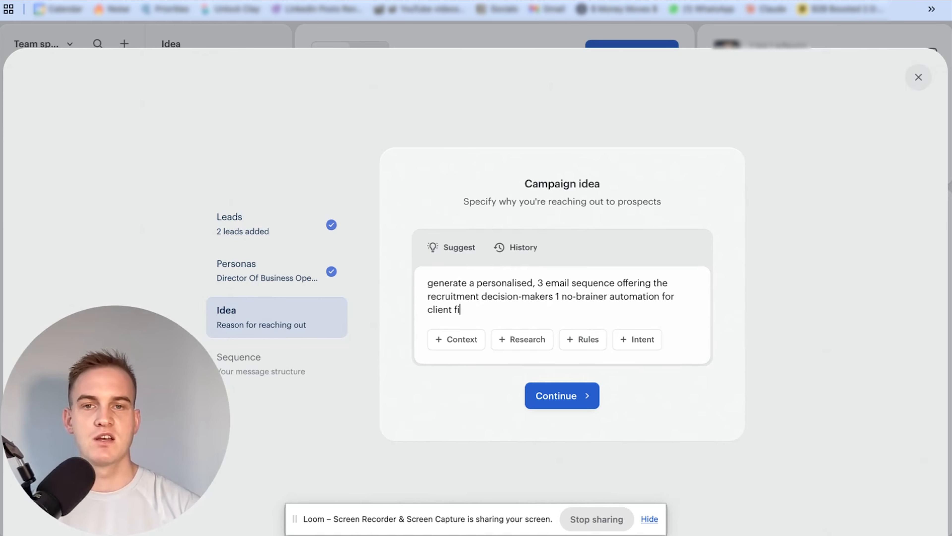
text(nding or candidate sourcing using a too)
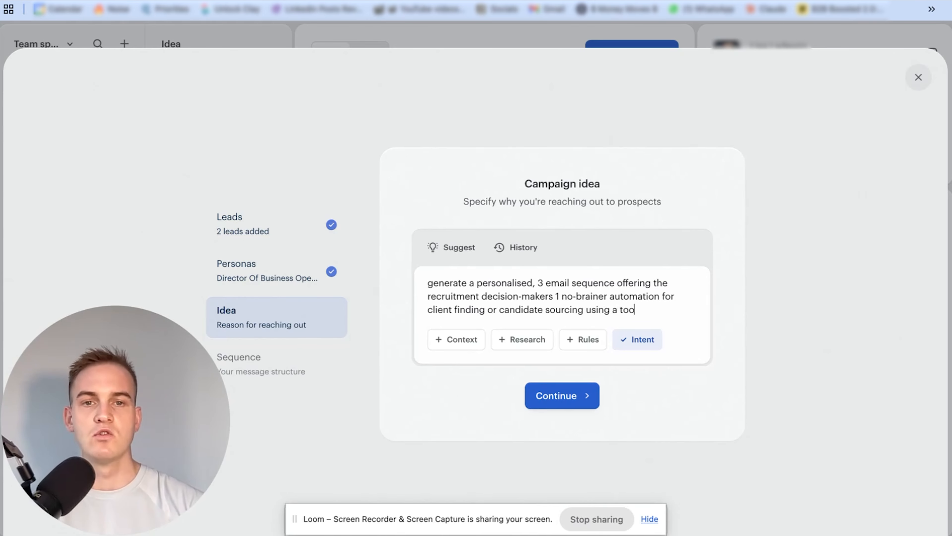
text(l called Clay.com)
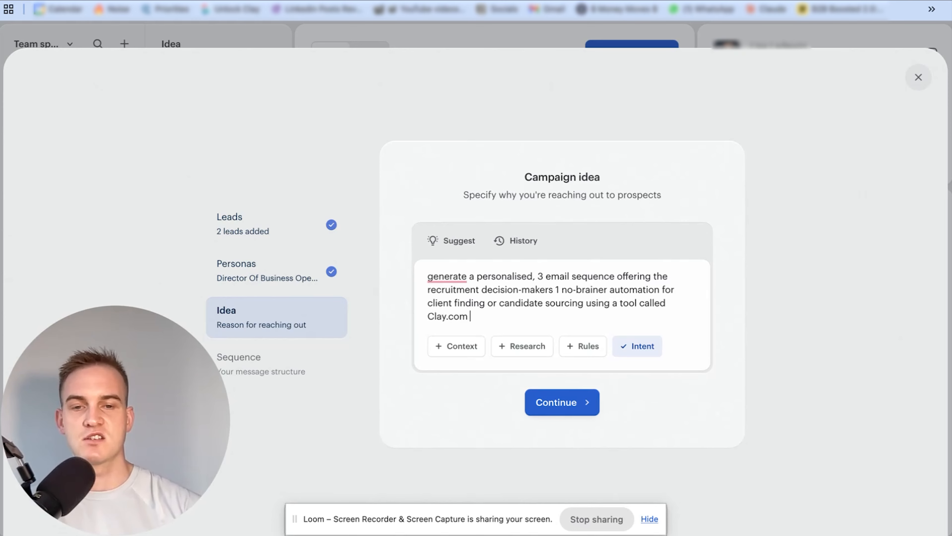
click(581, 403)
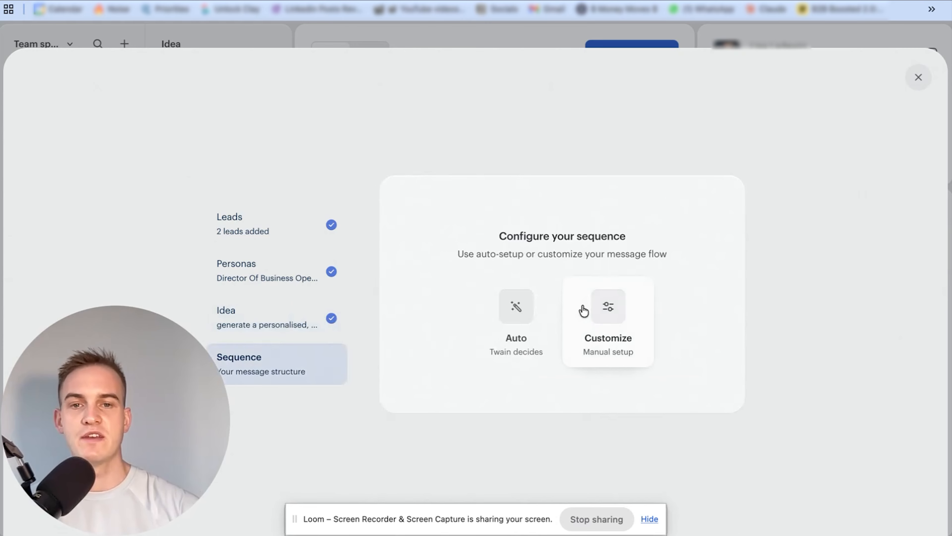
Choose the customized manual setup for the sequence and review the email frameworks it provides
drag(497, 235, 611, 237)
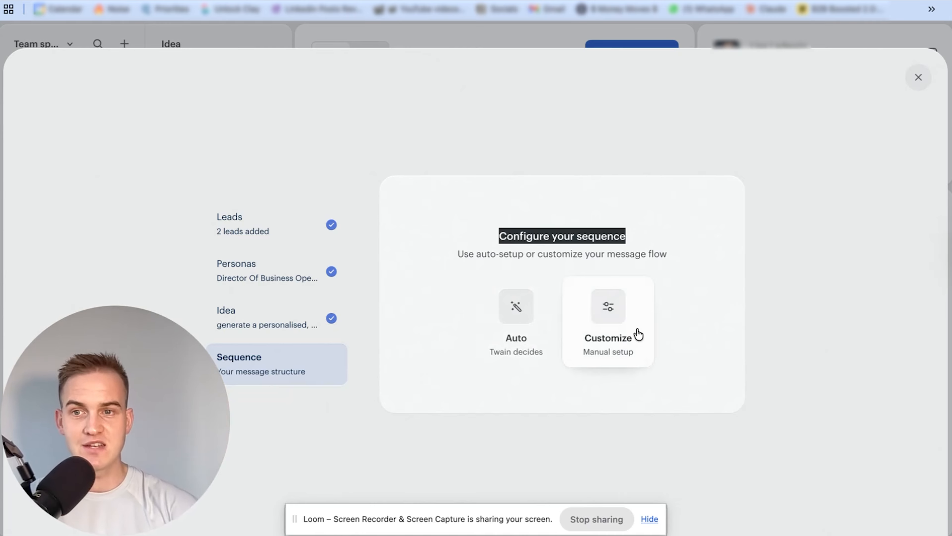
click(618, 311)
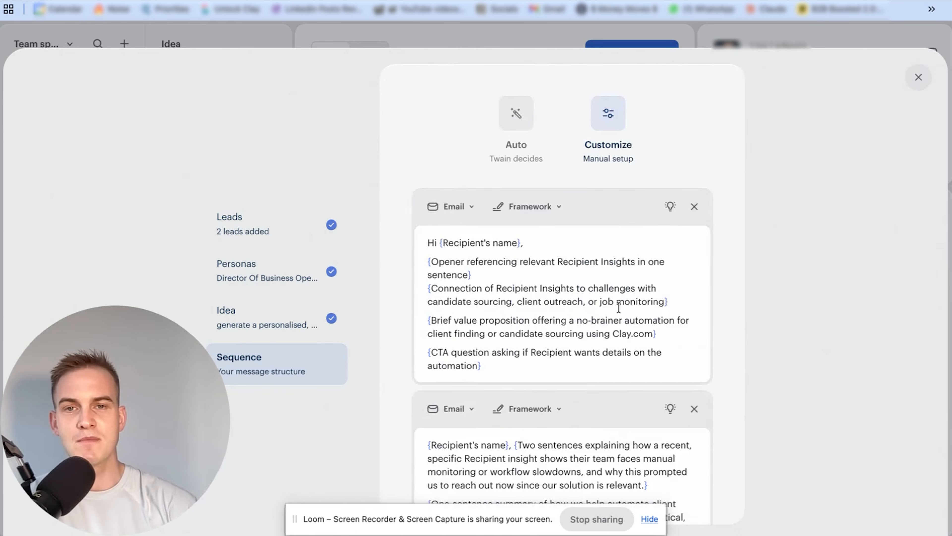
scroll(575, 310, down, 2)
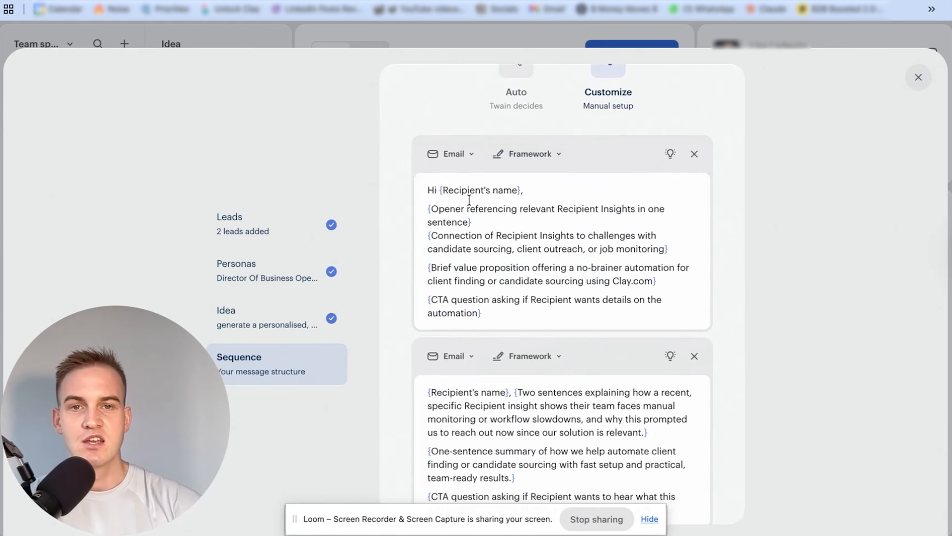
scroll(476, 266, down, 2)
scroll(476, 266, up, 2)
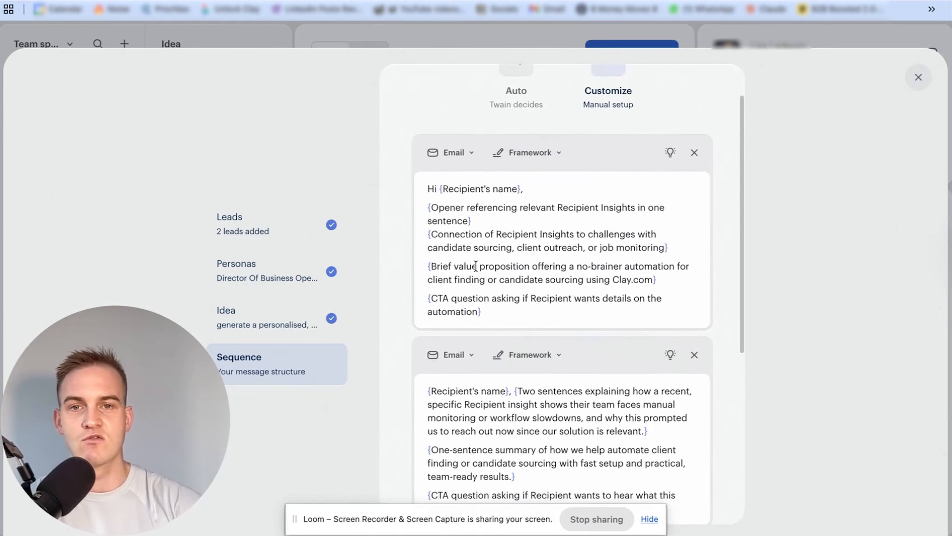
Replace the first email's opener placeholder with "A well-researched, personalised and relevant, specific and quantified observation"
drag(469, 226, 431, 215)
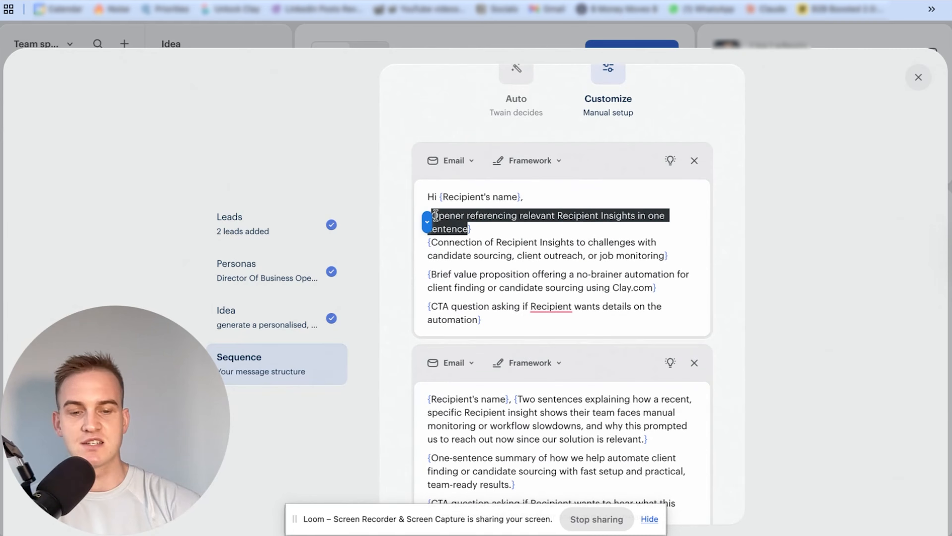
key(BackSpace)
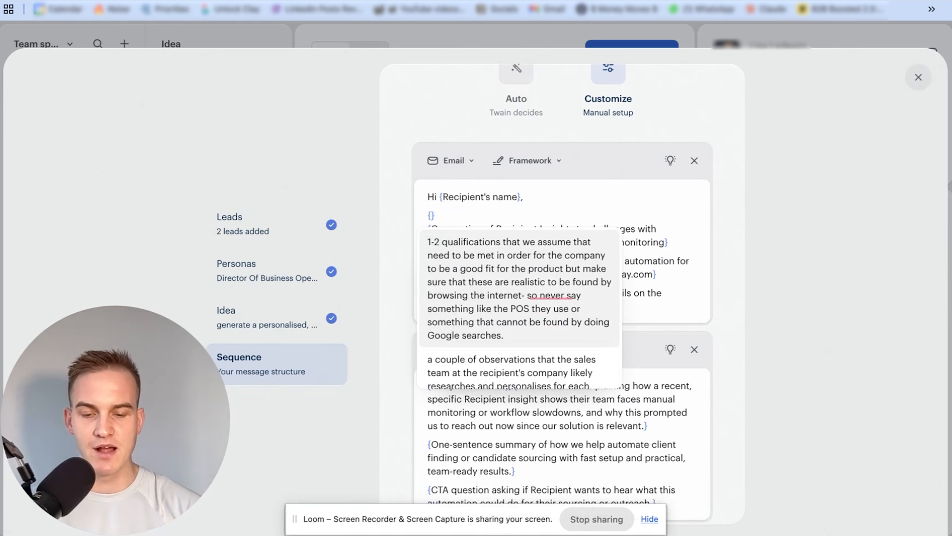
text(A weel-r)
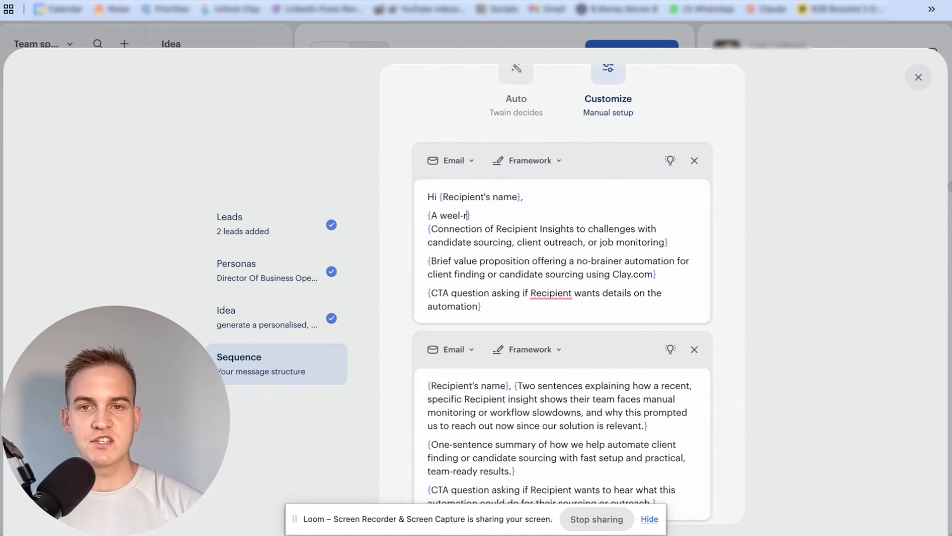
text(esearched, personalised and r)
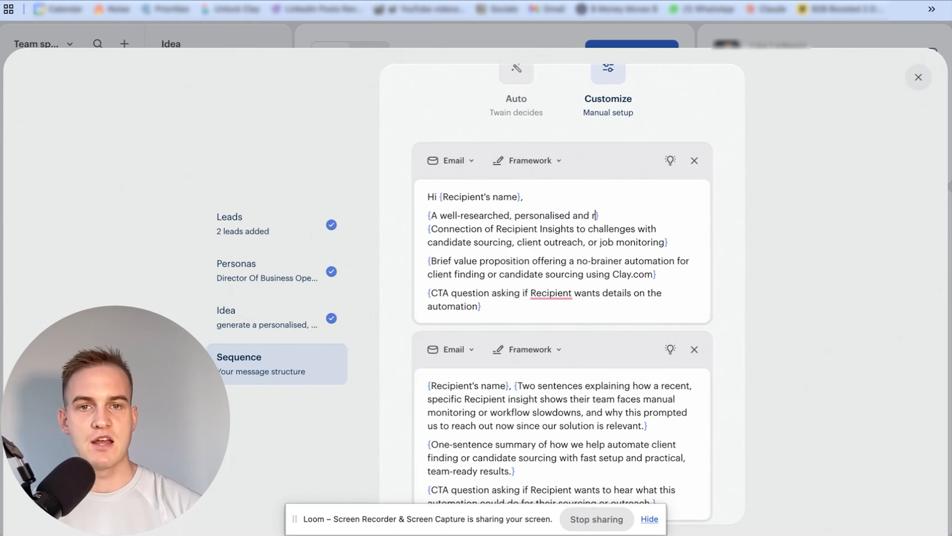
text(elevant, specific and quani)
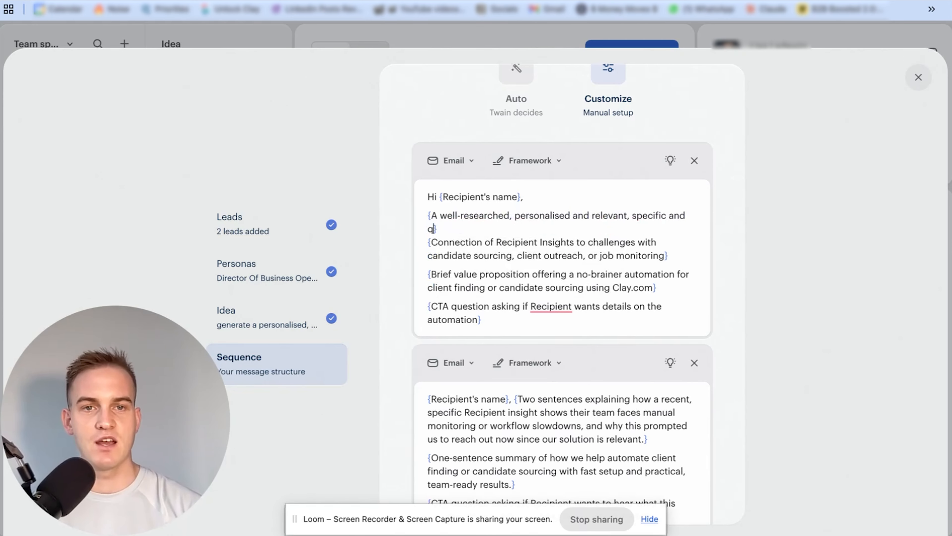
text(tified observati)
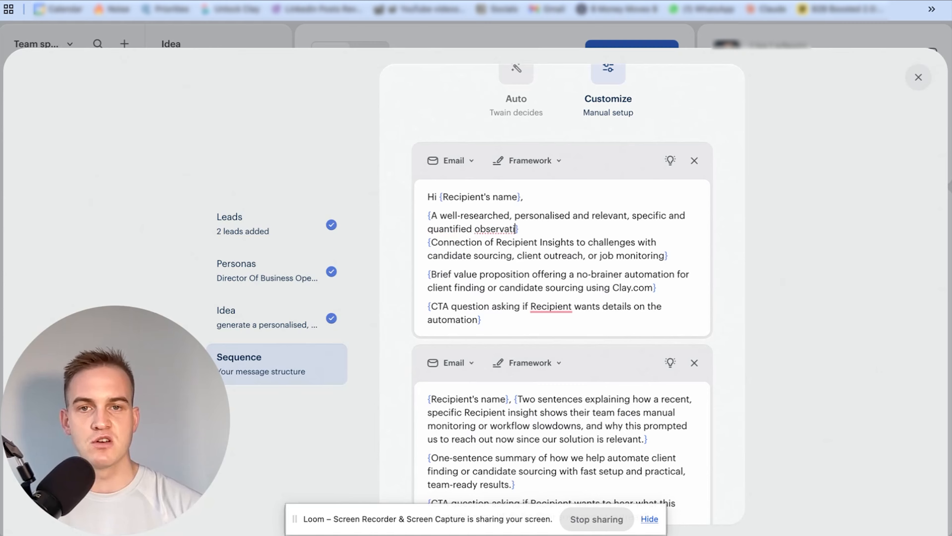
text(on that shows that we d)
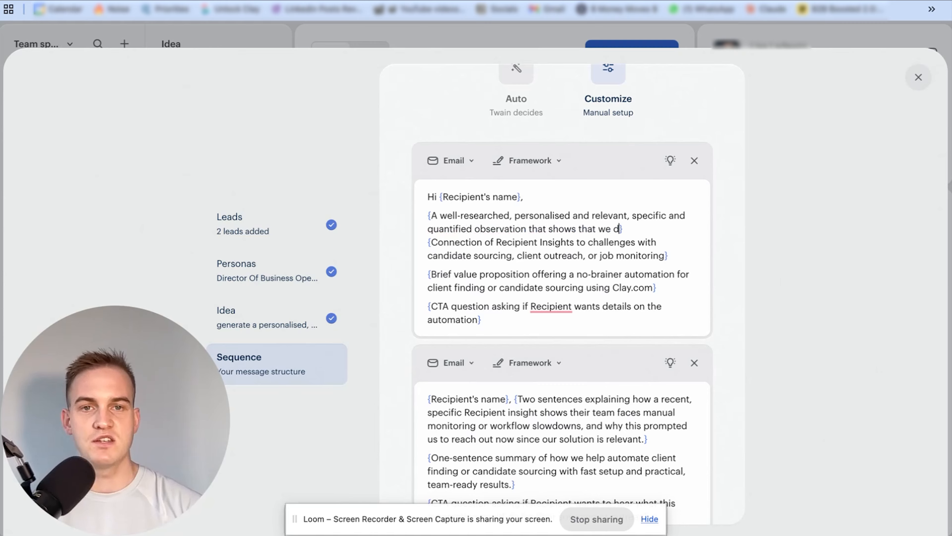
text(id our research on the prospect )
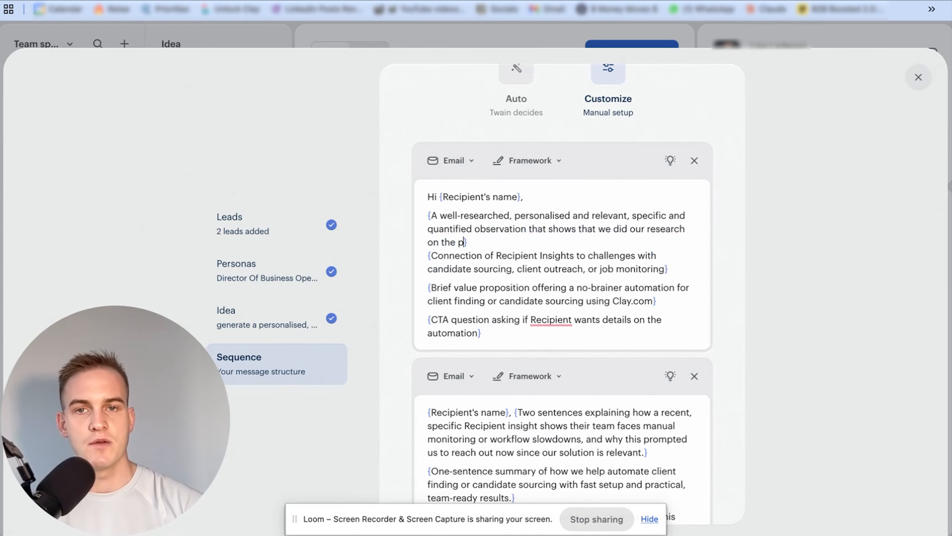
text(and company and expl)
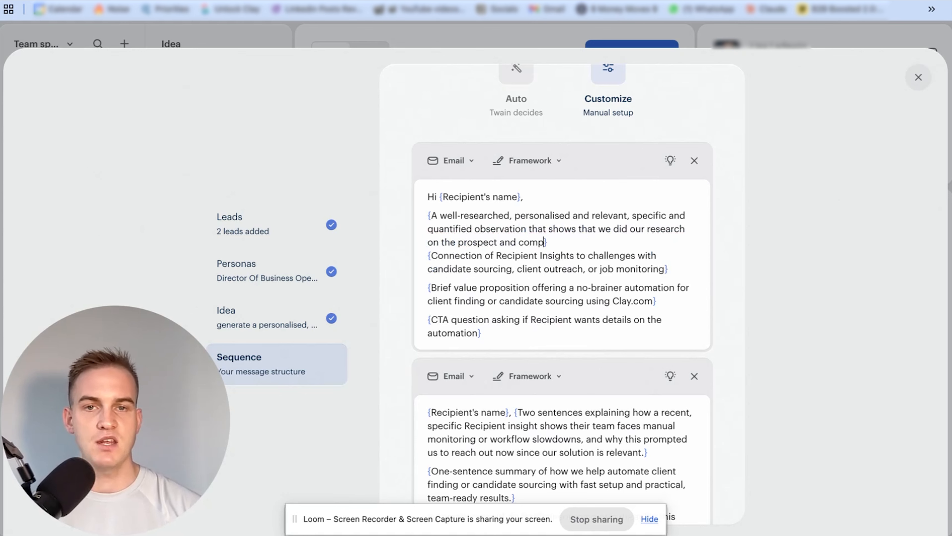
text(ain why we)
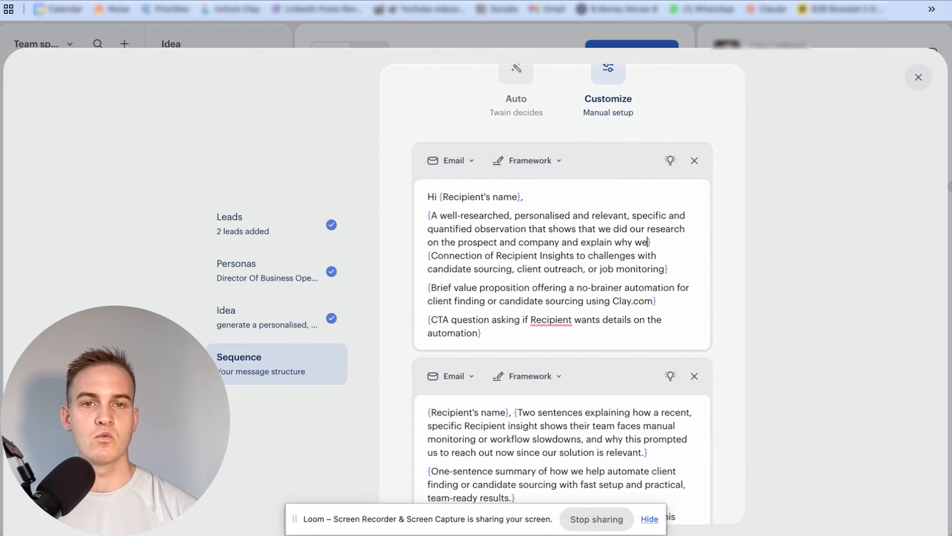
text( are reaching out to the)
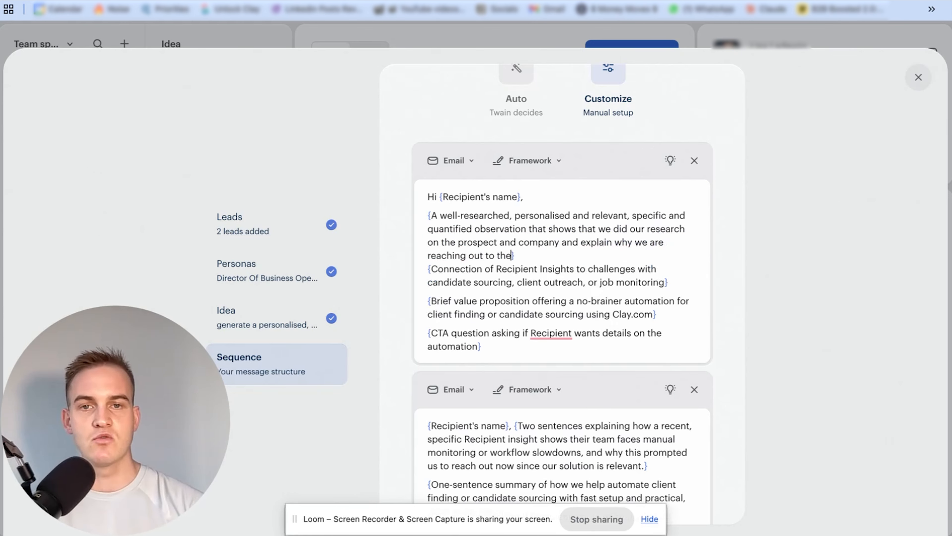
text(m over their colleagues.)
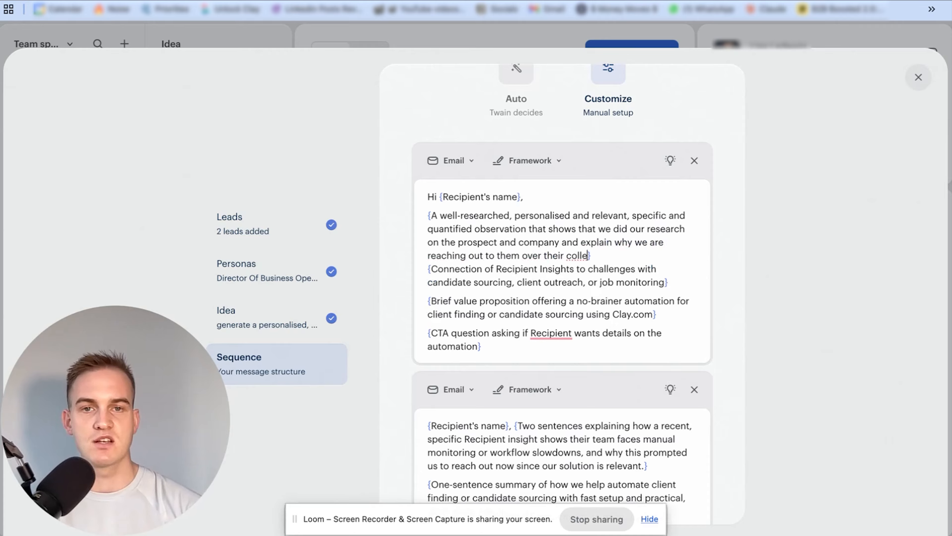
text(Call them)
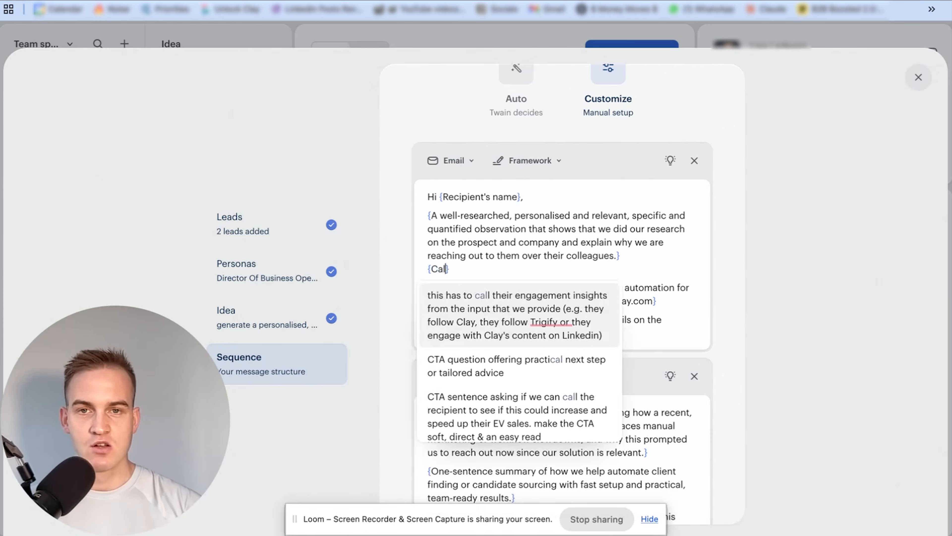
text( out on manual status q)
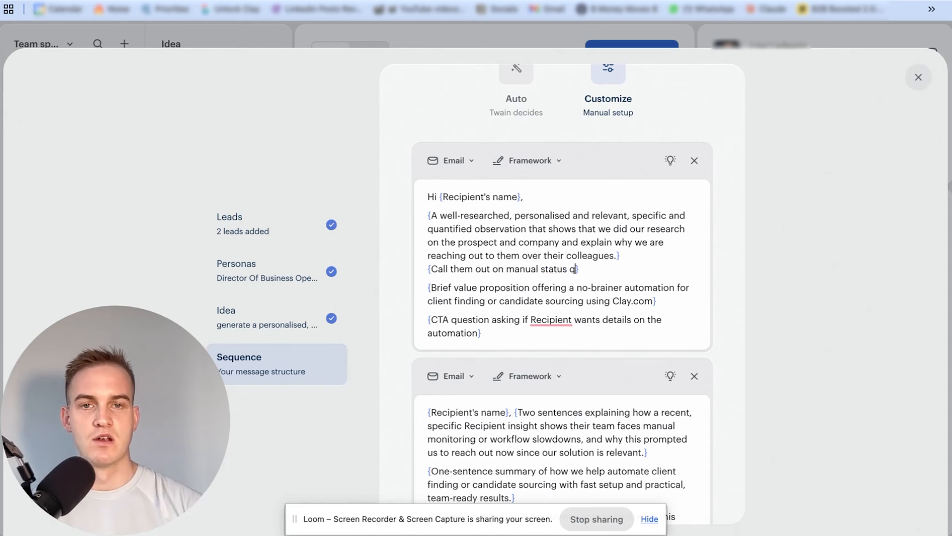
Replace the first email's connection placeholder with "Call them out on manual status quo and explain how we can help them using a no-brainer free automation offer."
text(uo and explain how we can help them using a)
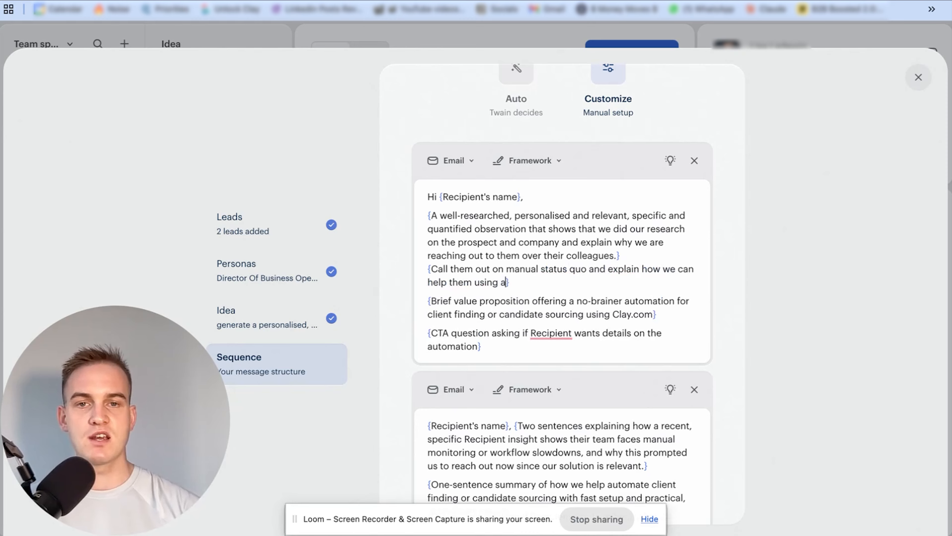
text( no-brainer free aut)
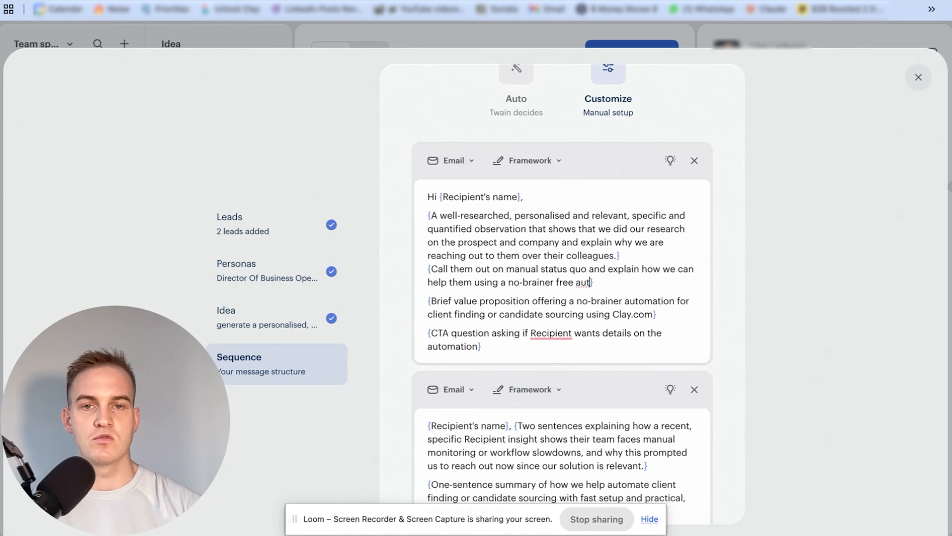
text(omation off} {Brief value proposition offering a no-brainer autom)
key(BackSpace)
key(BackSpace)
text(mation offer.)
Delete the brief value proposition placeholder from the first email and create the campaign
drag(656, 315, 416, 300)
key(BackSpace)
key(BackSpace)
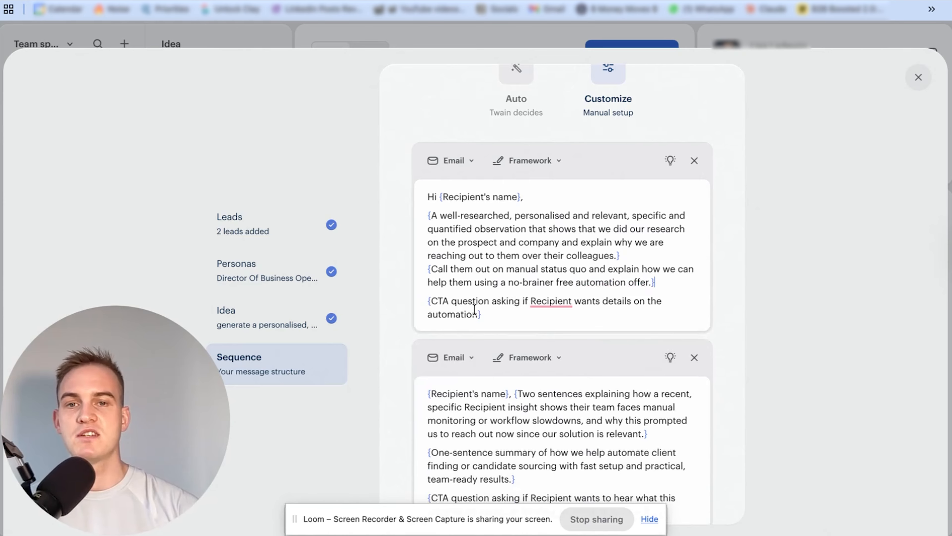
scroll(491, 315, down, 8)
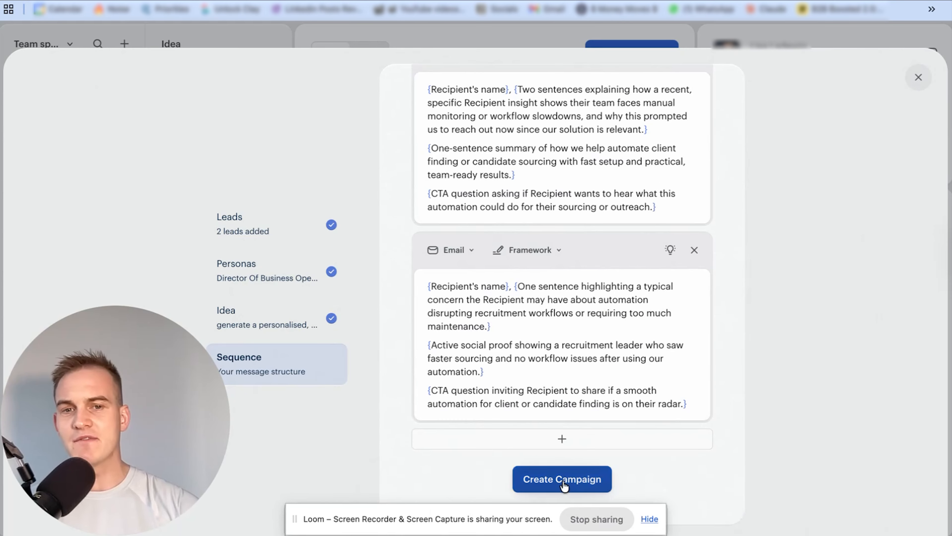
click(564, 483)
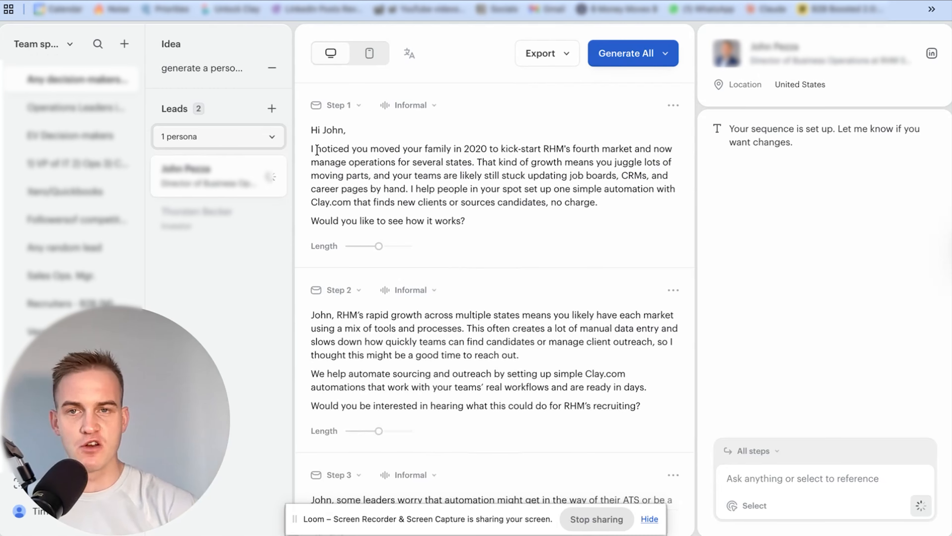
Review the generated Step 1 email's personalised opener, its claim about the team's manual work and the automation offer
drag(318, 150, 479, 164)
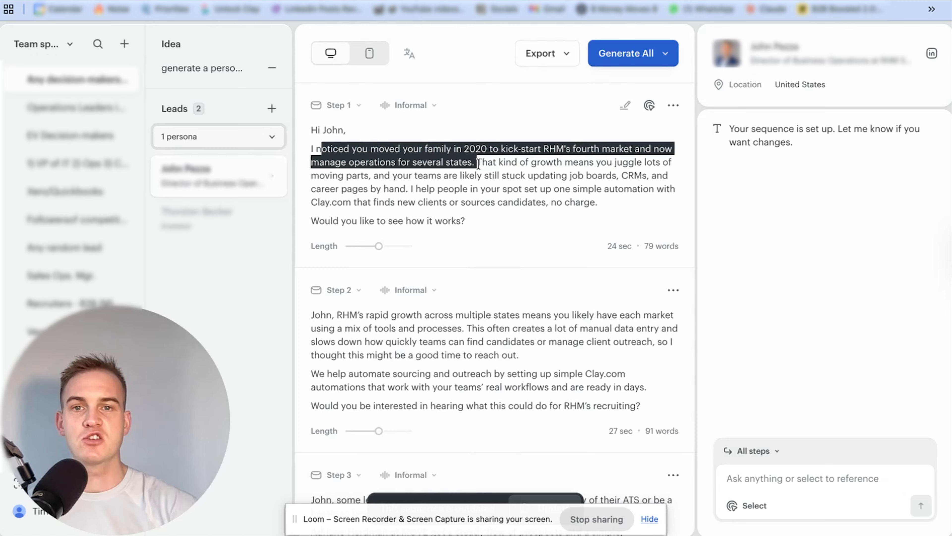
click(521, 163)
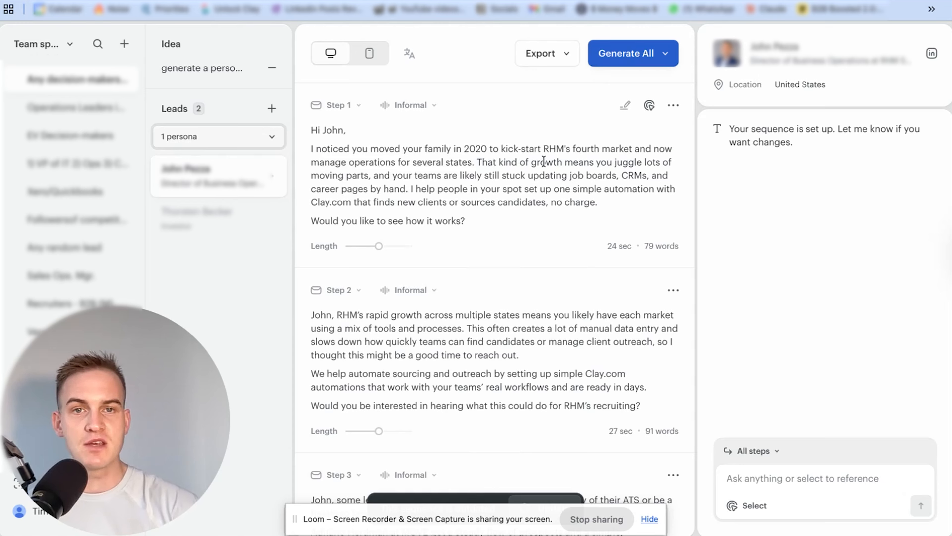
drag(545, 162, 601, 196)
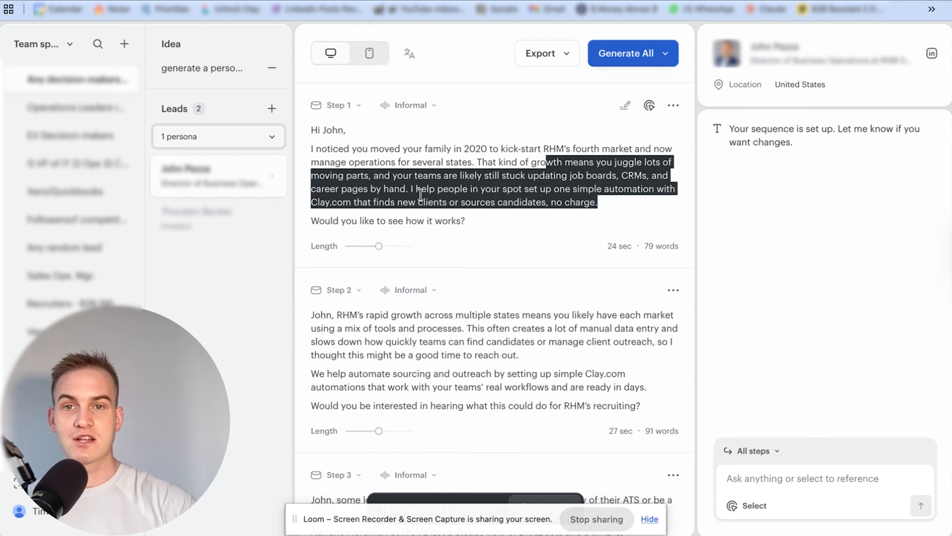
click(413, 198)
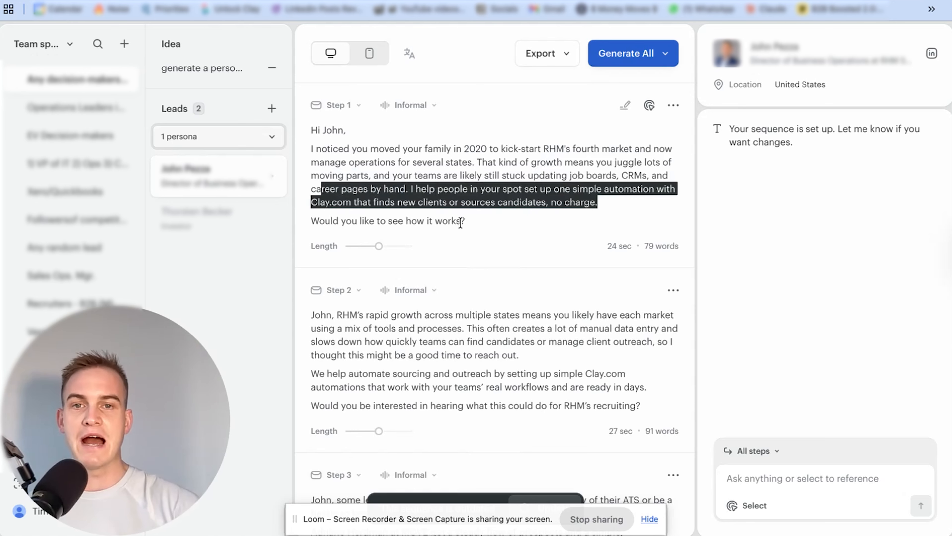
drag(392, 175, 611, 195)
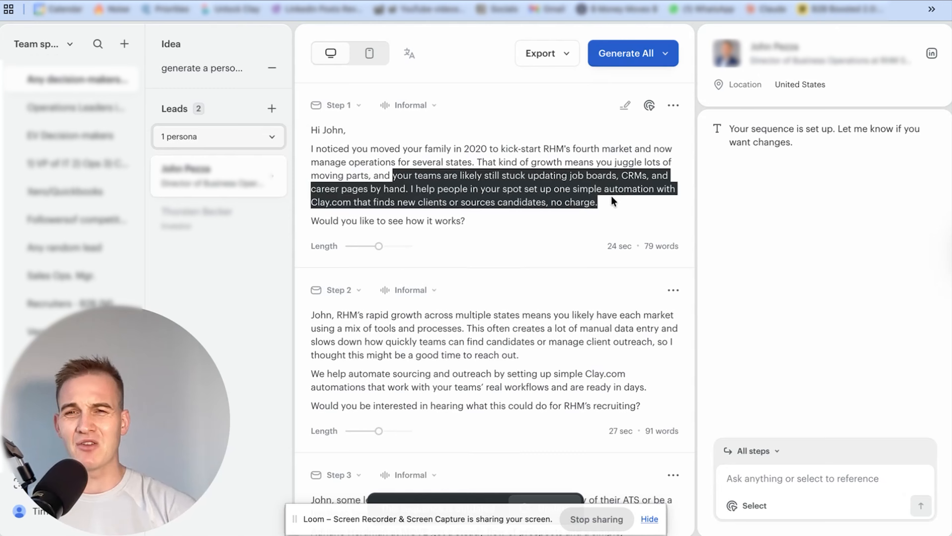
Begin an AI instruction for Step 1 with: instead of "your teams are likely still stuck updating job boards, CRMs, and career pages by hand"
drag(392, 175, 404, 185)
key(ctrl+c)
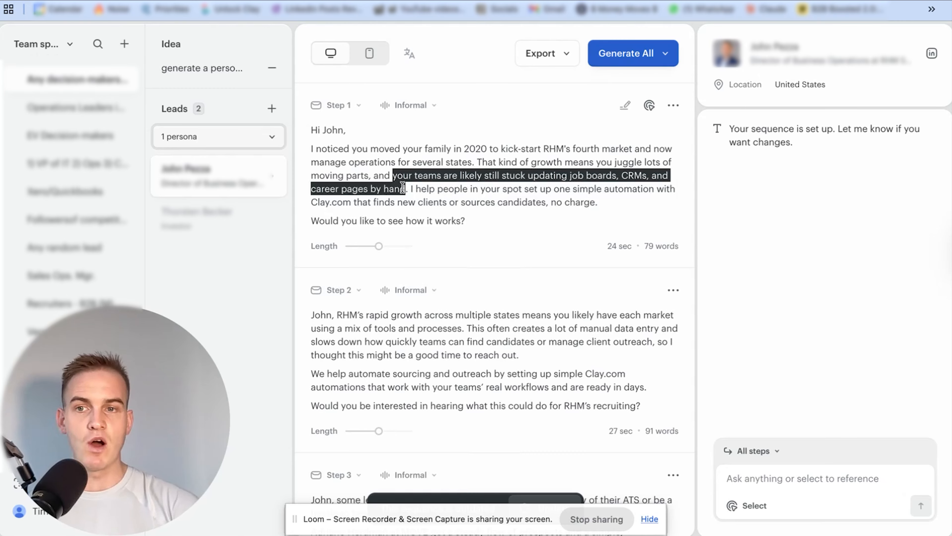
click(756, 456)
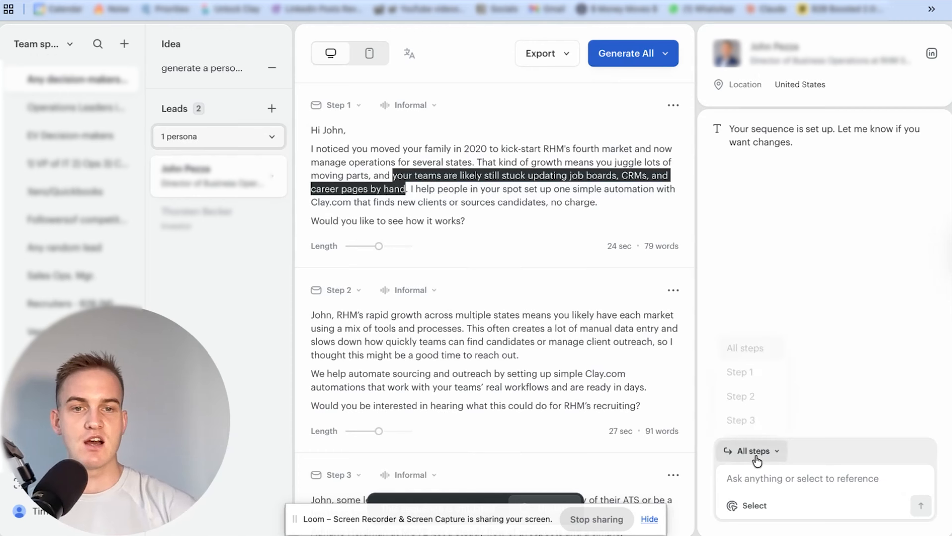
click(742, 375)
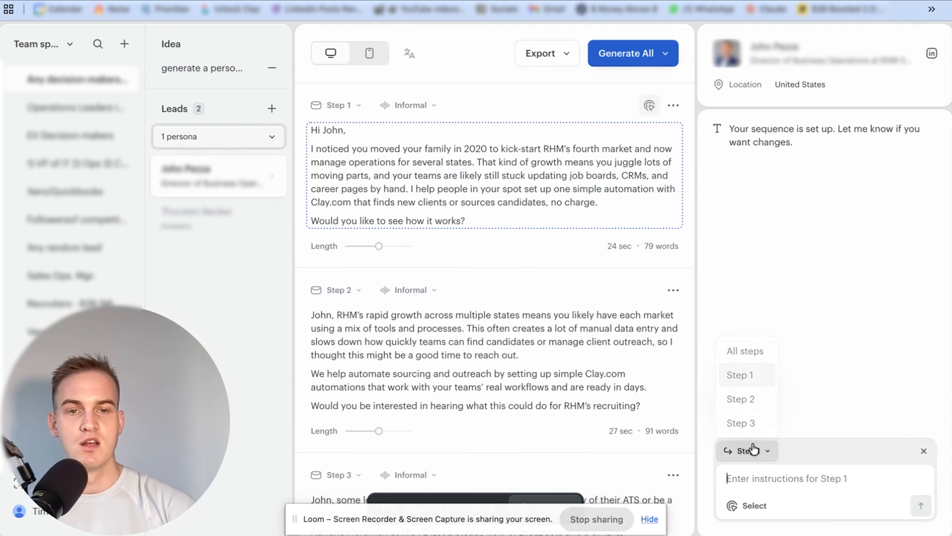
click(748, 451)
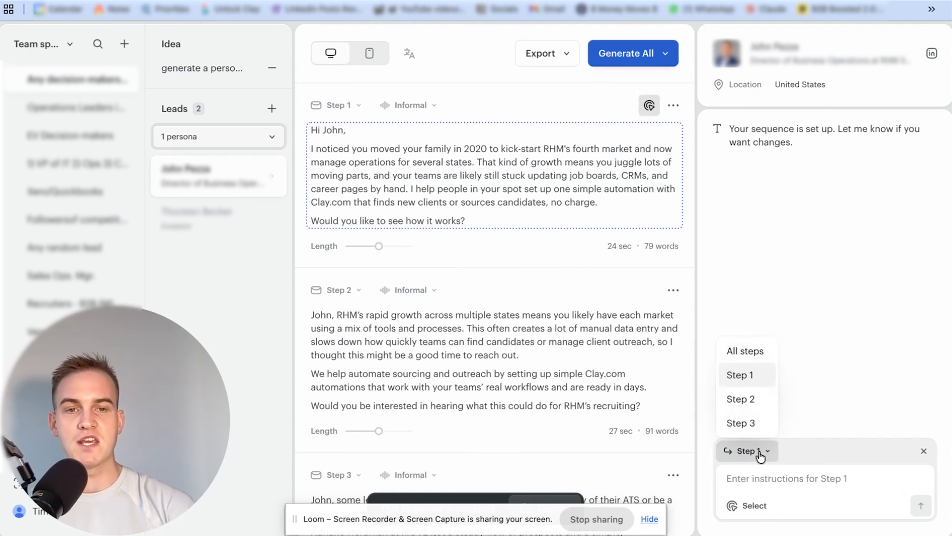
click(741, 375)
click(761, 475)
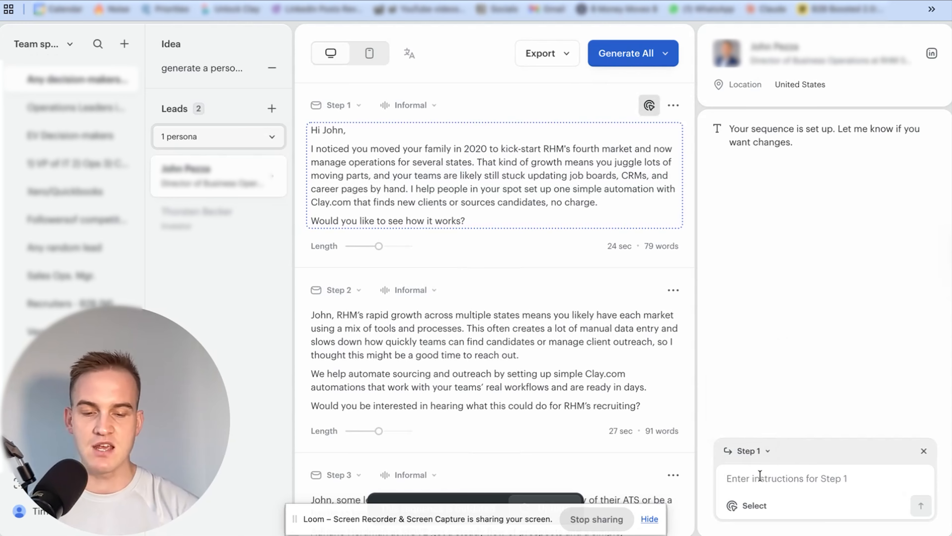
text(instead of ")
key(ctrl+v)
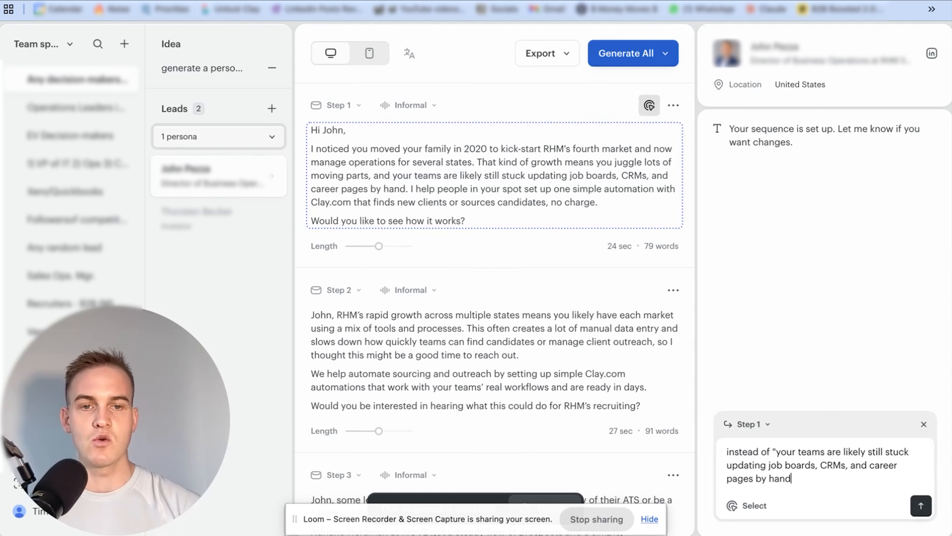
text(")
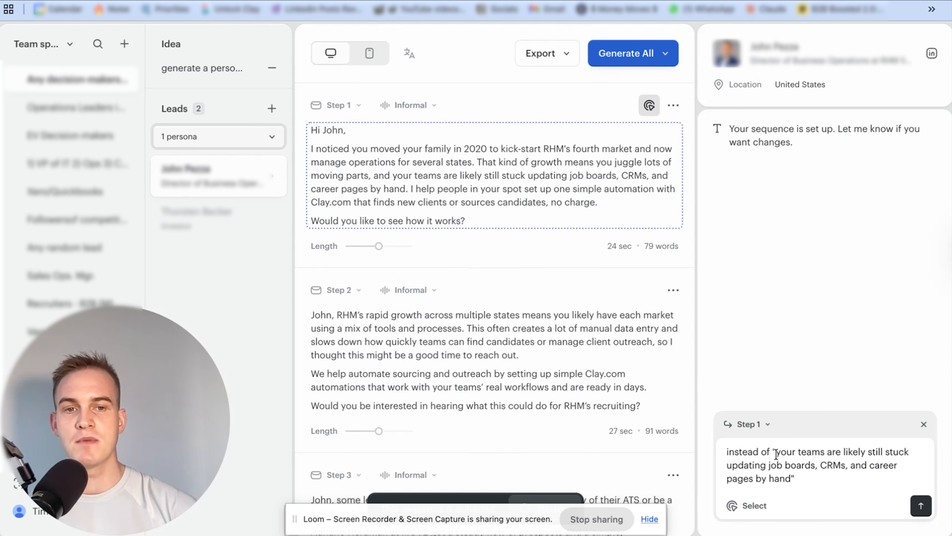
Extend the Step 1 instruction: never say this, call out specifics done manually, e.g. looking for a specific client, with bonus points for name-dropping a company client
drag(775, 452, 788, 485)
click(821, 481)
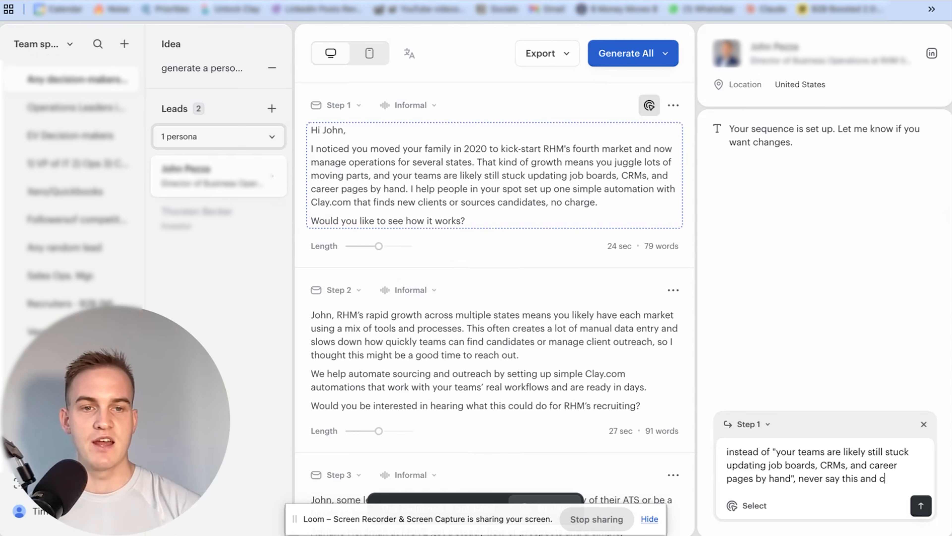
text(, never say this and call them out on spe)
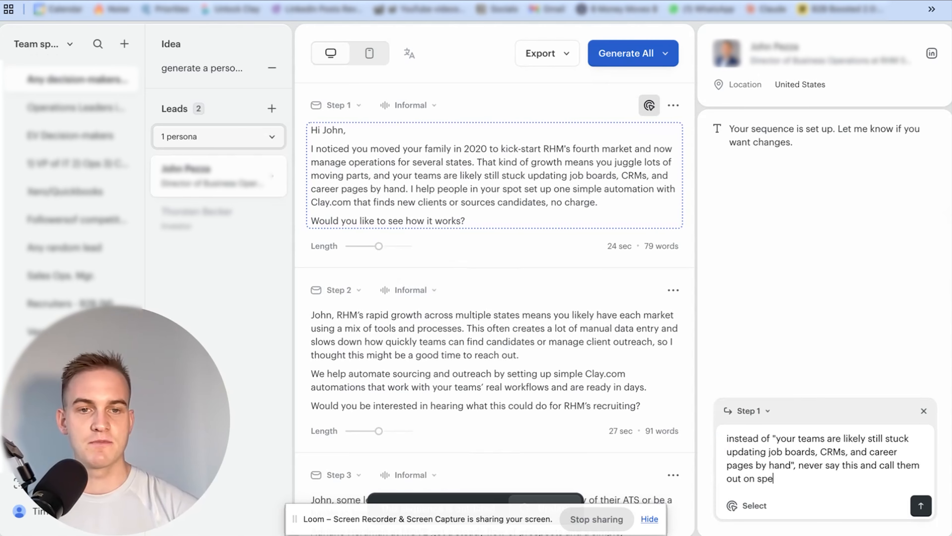
text(cifics that they do manually: e.g. having to look for a specific clie)
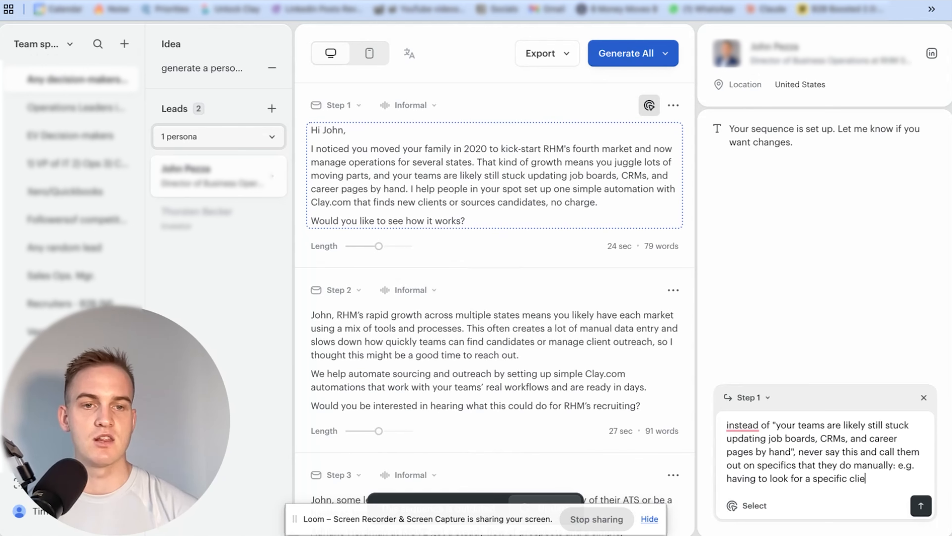
text(nt of theirs(bonus)
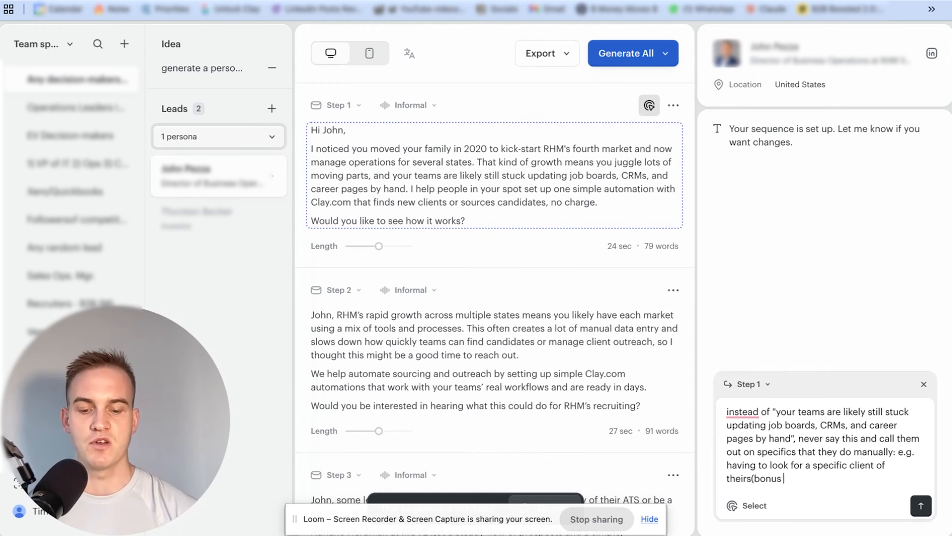
text( points if we can name dro)
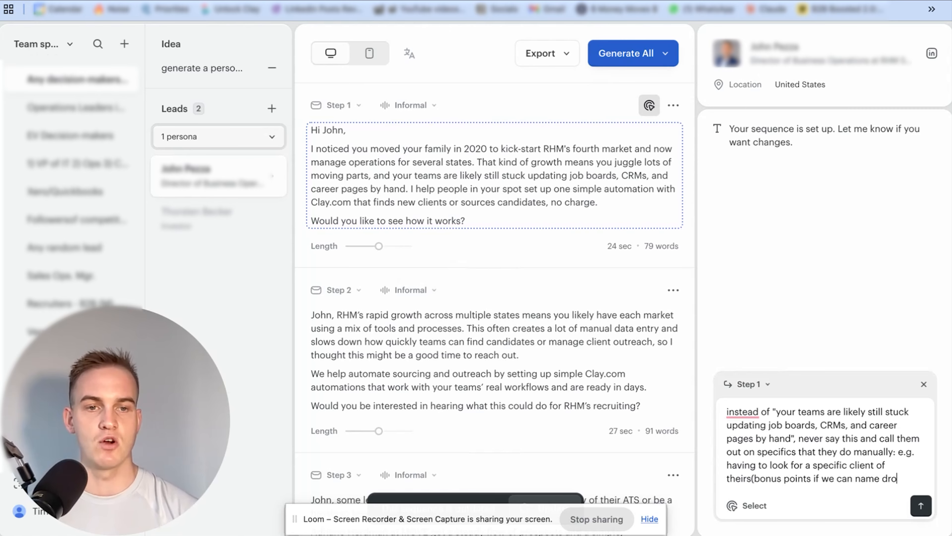
text(p a client that the co)
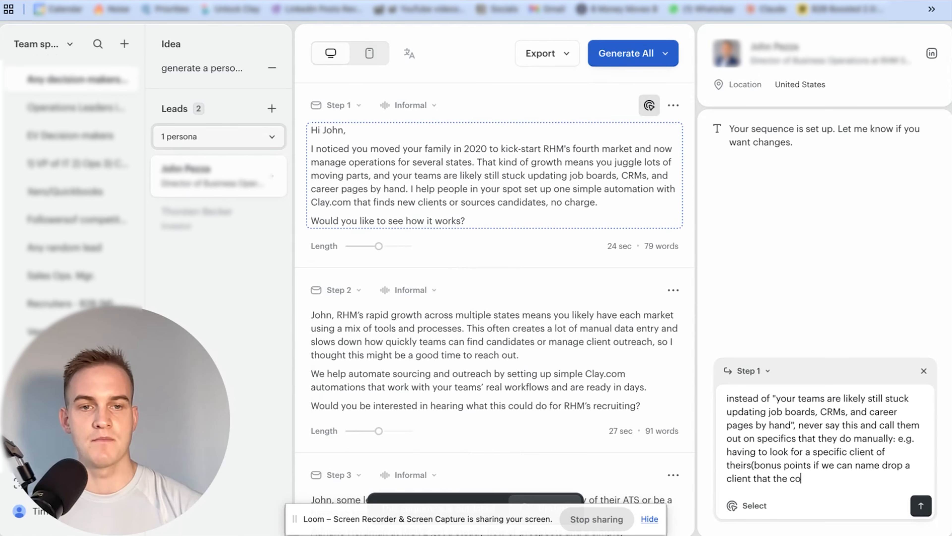
text(mpany works with) and ask them)
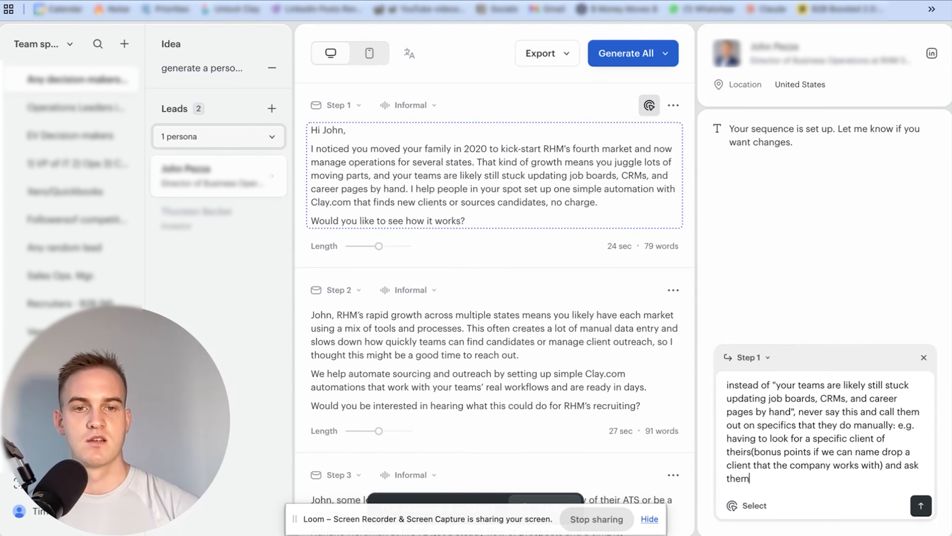
text( a poke the bear question to see)
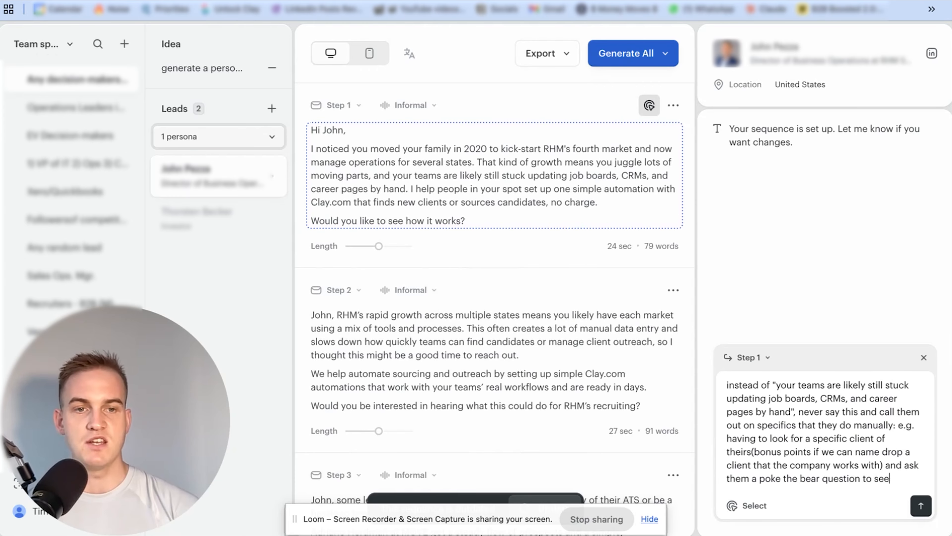
text( how they can trac)
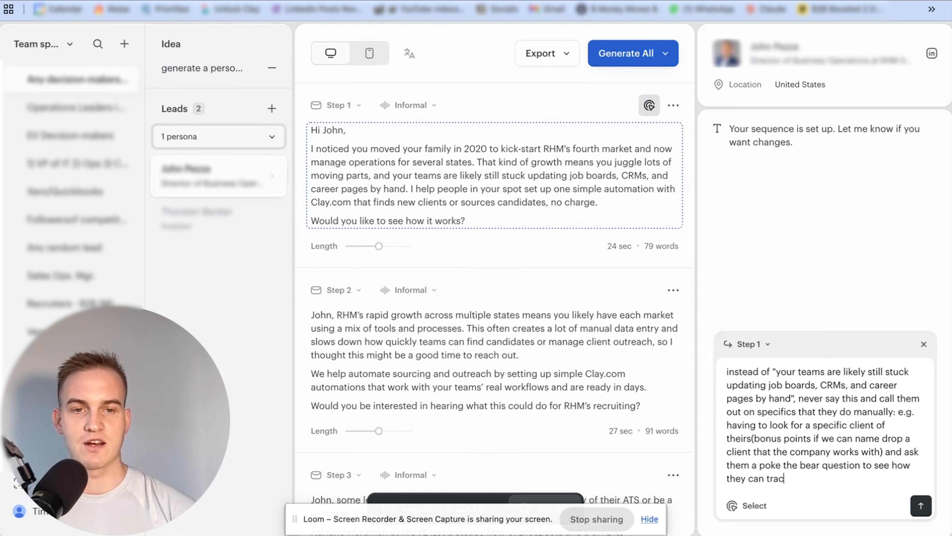
text(k new job listings fro)
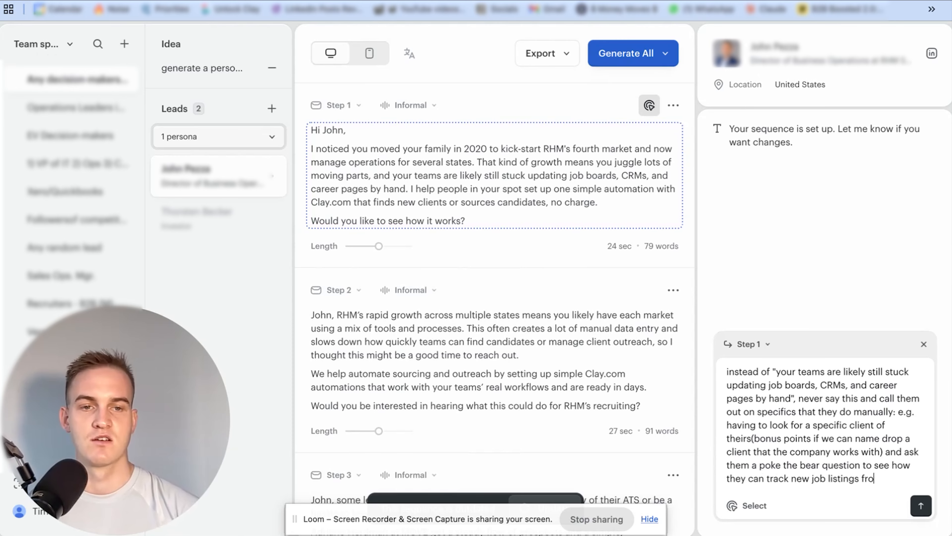
text(m existing clients without )
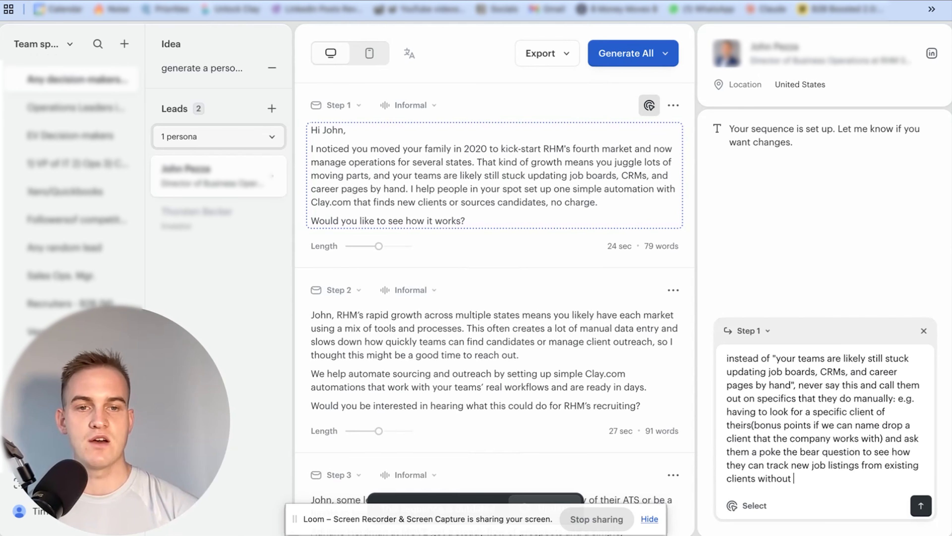
text(doing it manually?)
Finish with "a poke the bear question to see how they can track new job listings from existing clients without doing it manually?" and submit the instruction
key(Return)
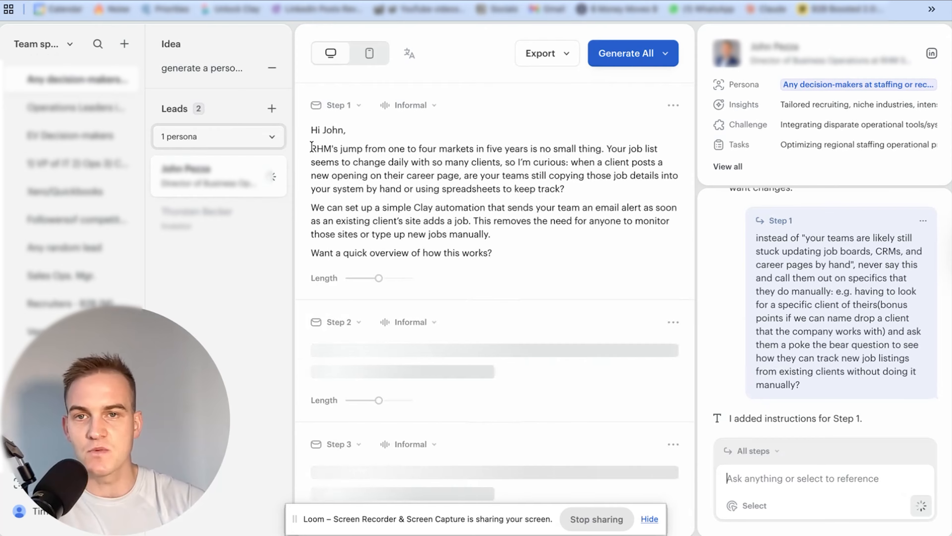
Review the rewritten Step 1 email's opener, manual-work question and automation offer, plus its reading time and word count
drag(315, 145, 539, 157)
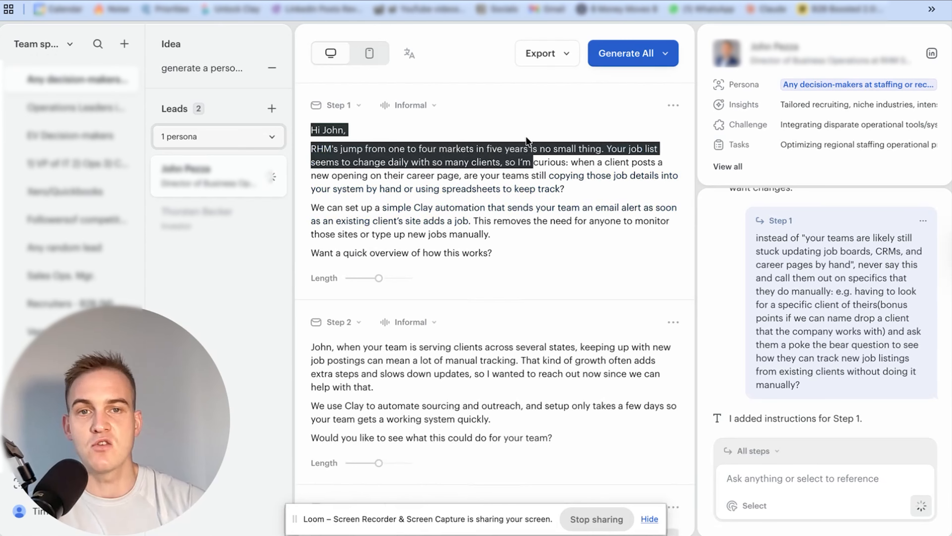
click(358, 162)
drag(351, 162, 620, 187)
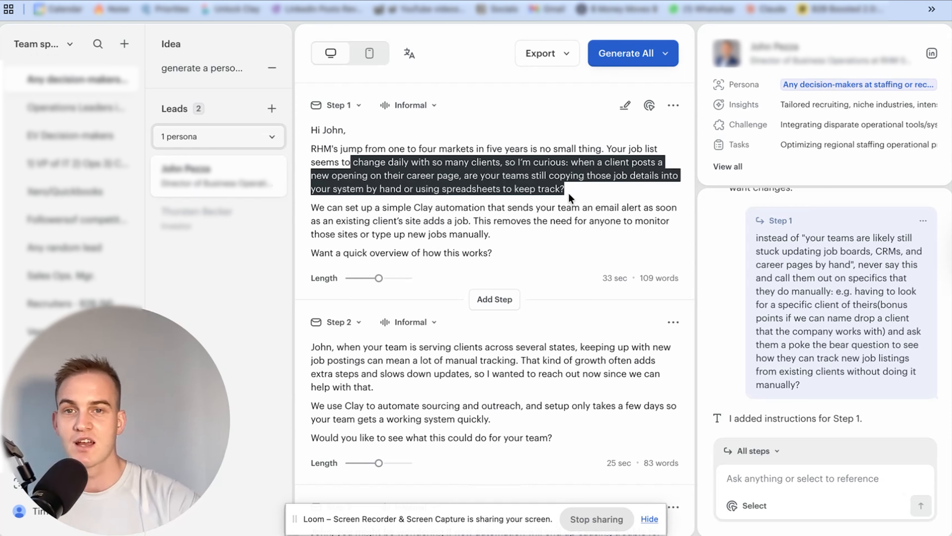
drag(429, 208, 533, 245)
click(531, 244)
drag(603, 277, 630, 283)
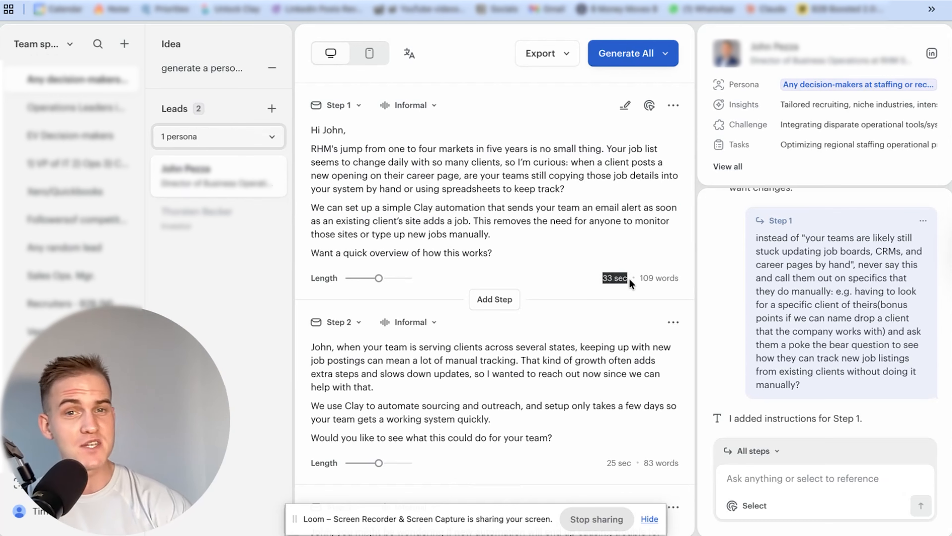
click(617, 264)
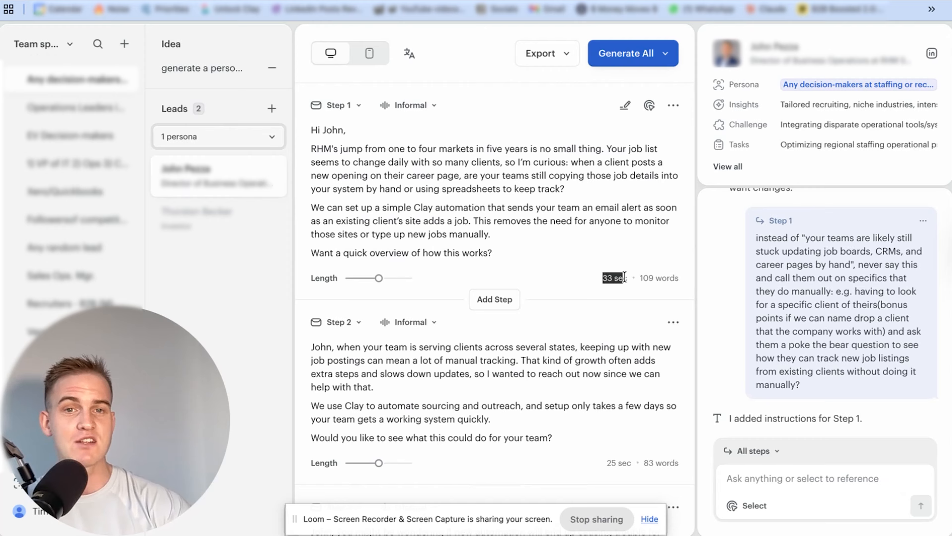
drag(639, 279, 666, 278)
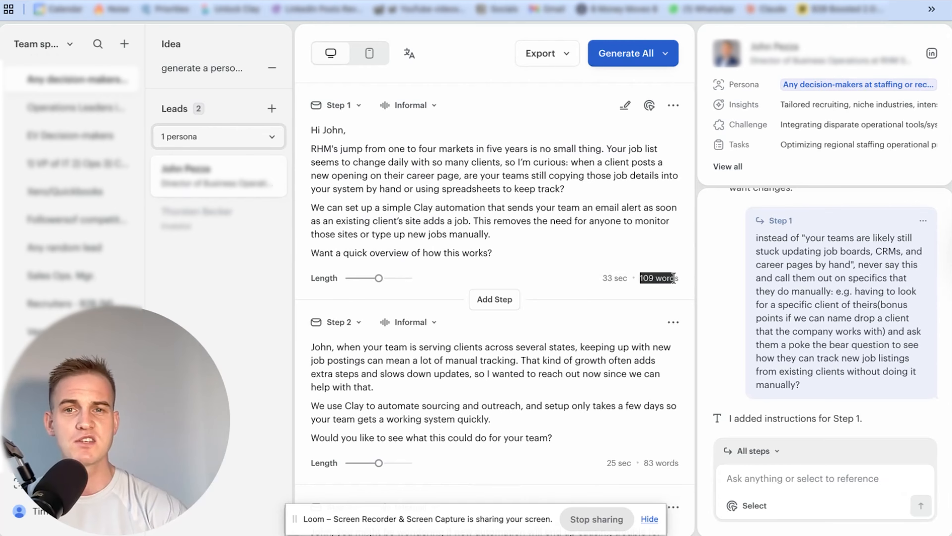
Replace the two-sentence insight placeholder in Step 2's framework with "call them out for working for a specific company before existing company and call"
scroll(596, 236, down, 3)
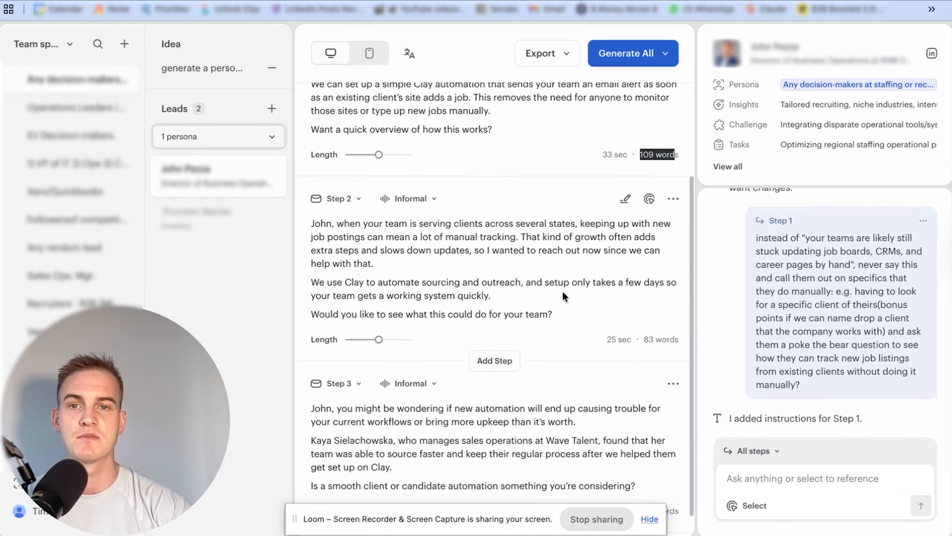
click(625, 199)
click(528, 191)
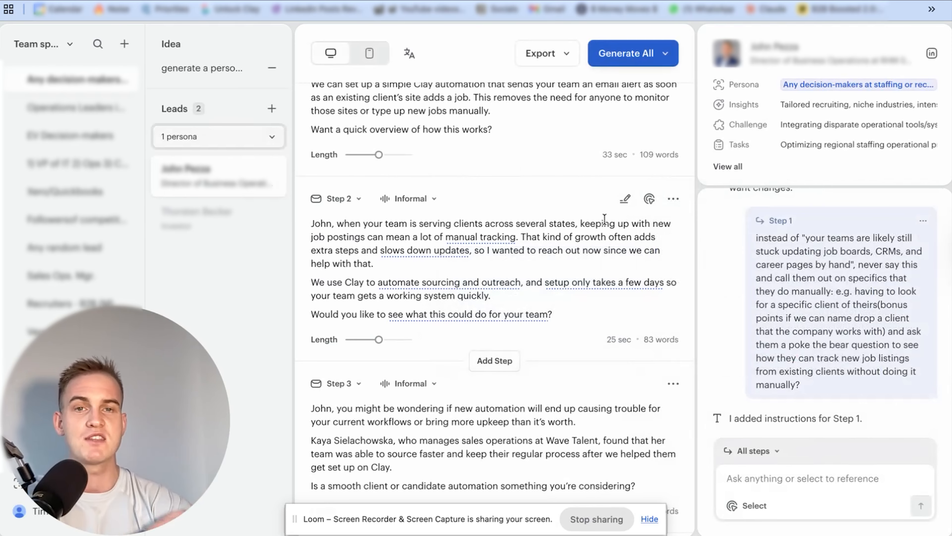
click(625, 200)
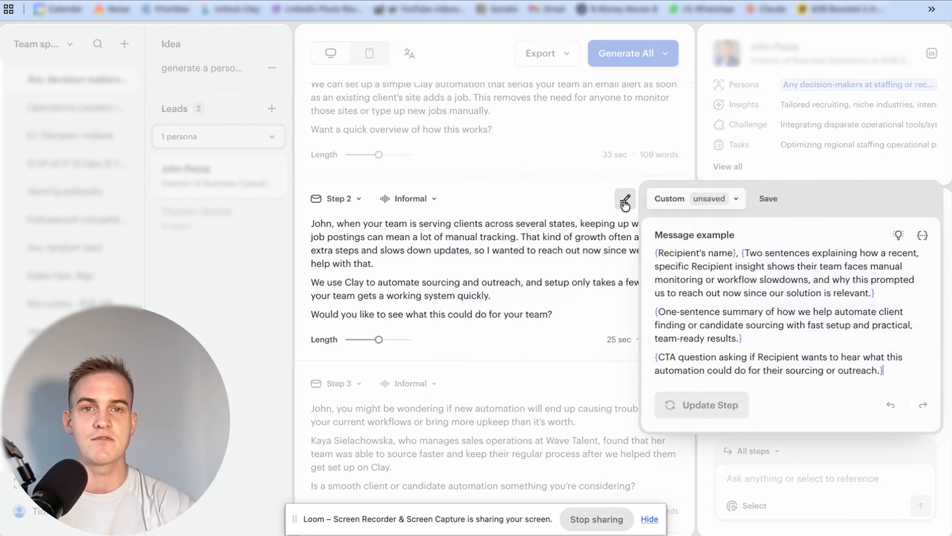
drag(746, 251, 869, 286)
text(call them out for worki)
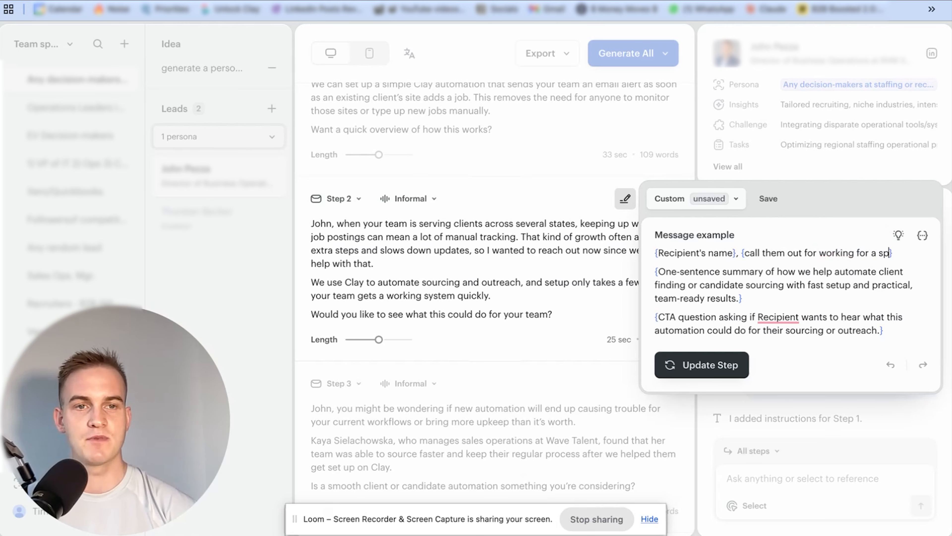
text(ng for a specific company )
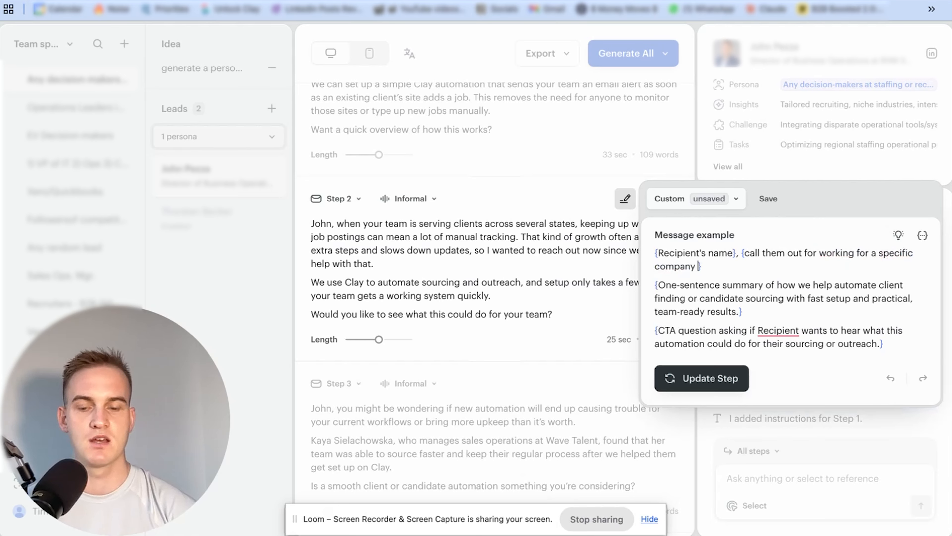
text(before existin)
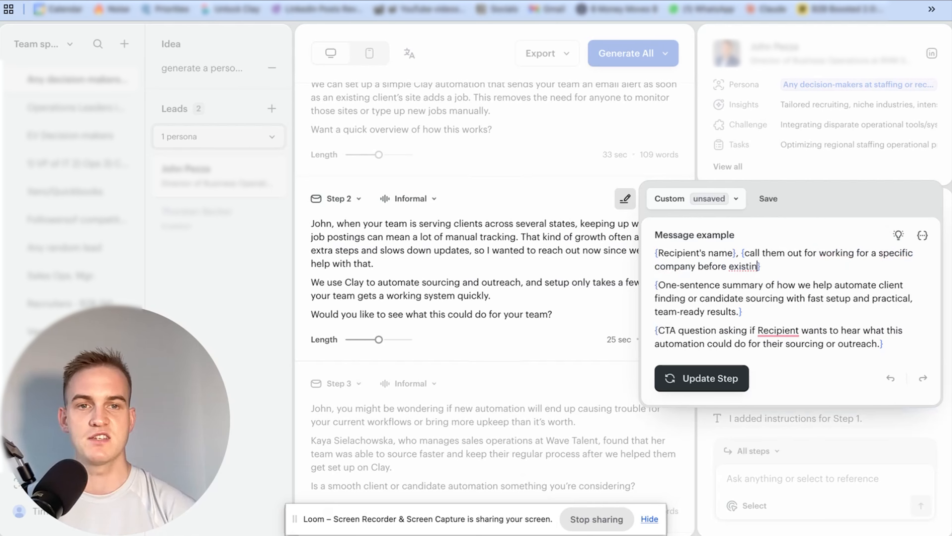
text(g company and call the)
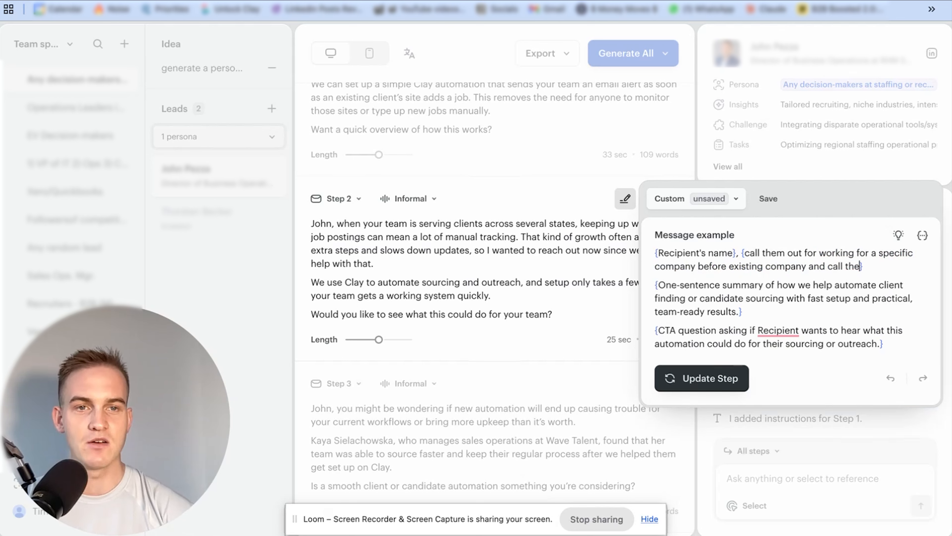
text(m out on how similar or different the in)
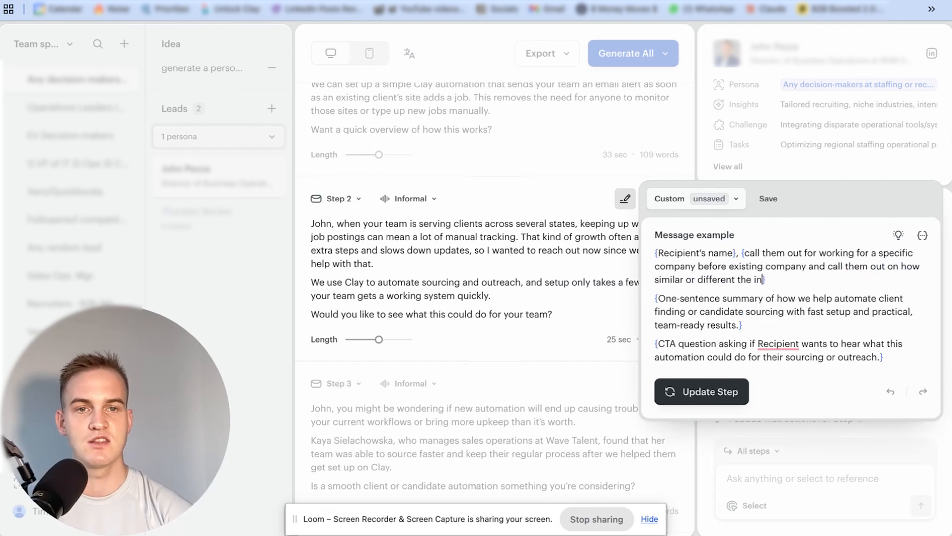
text(dustry of that com)
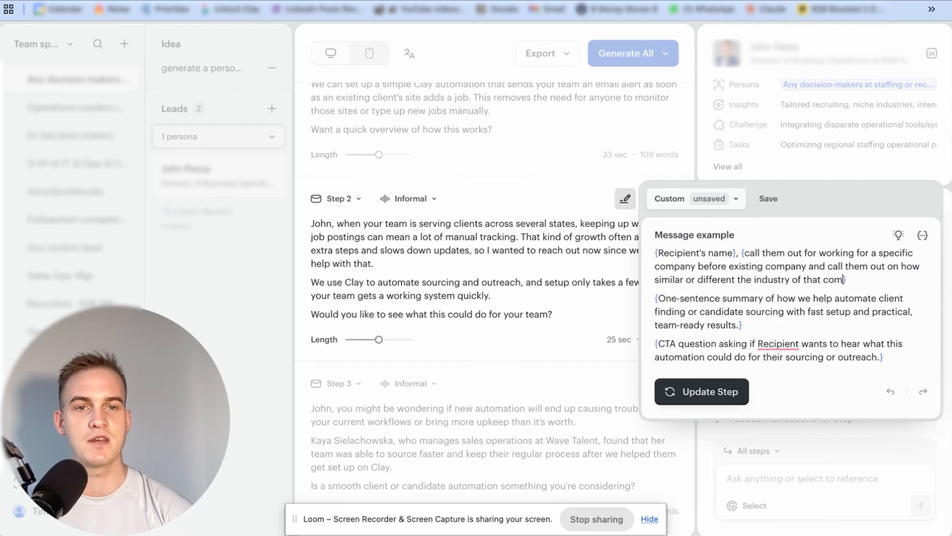
text(pany is compared to their last employer.)
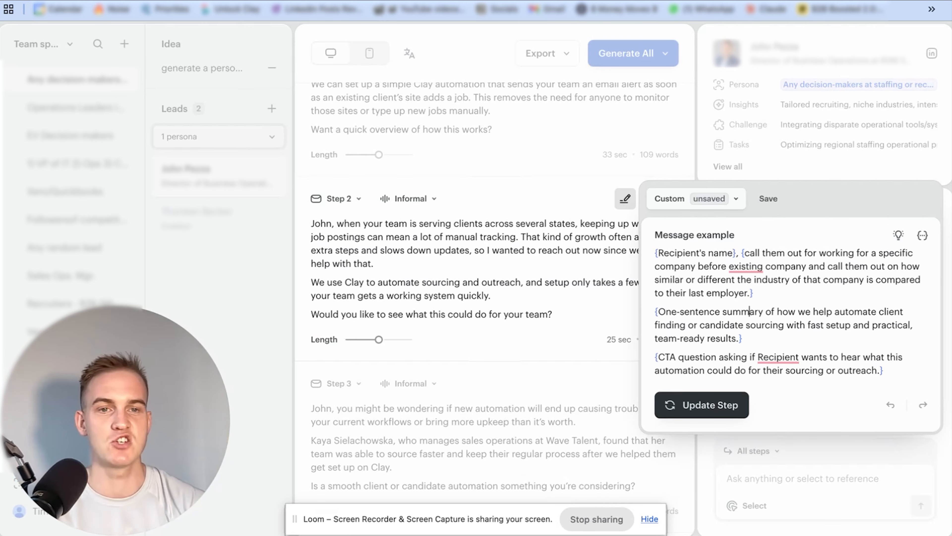
Complete the placeholder with "them out on how similar or different the industry of that company is compared to their last employer." and update Step 2
click(702, 404)
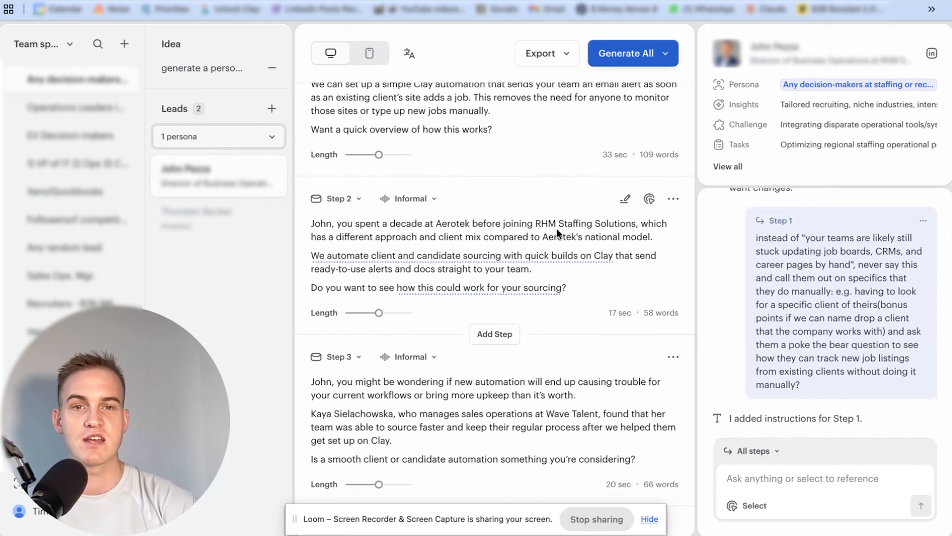
Start an AI instruction for Step 2 reading "make sure that the offer in email 2 is clear - we can build 1 custom automation"
mouse_move(513, 252)
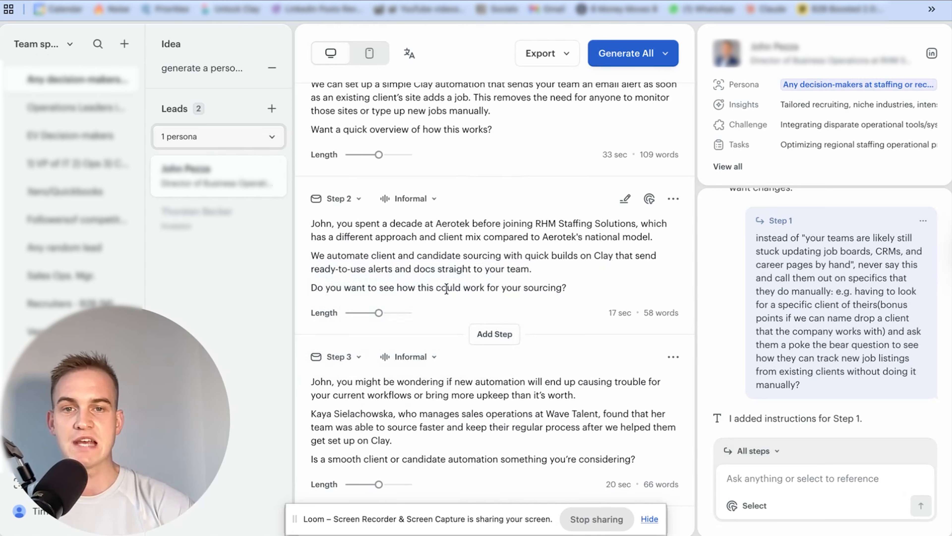
mouse_move(502, 289)
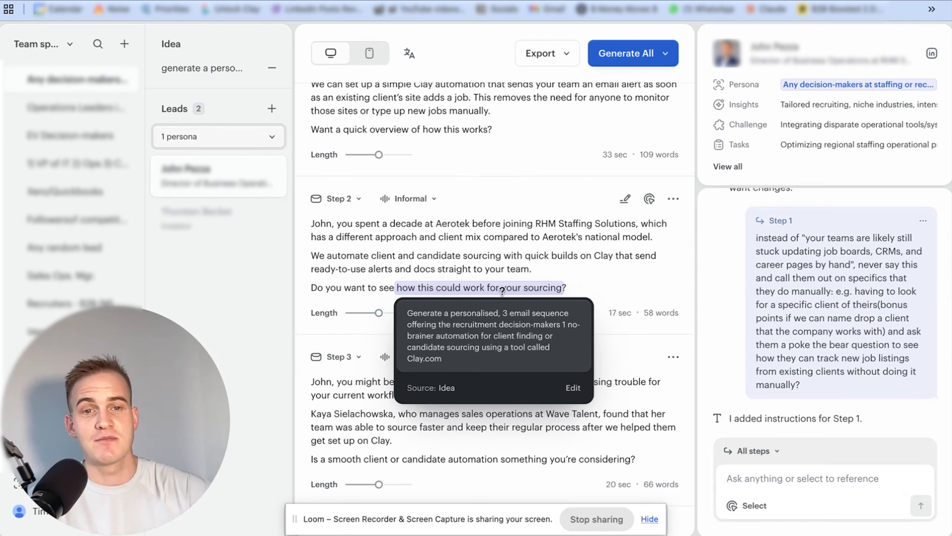
click(764, 452)
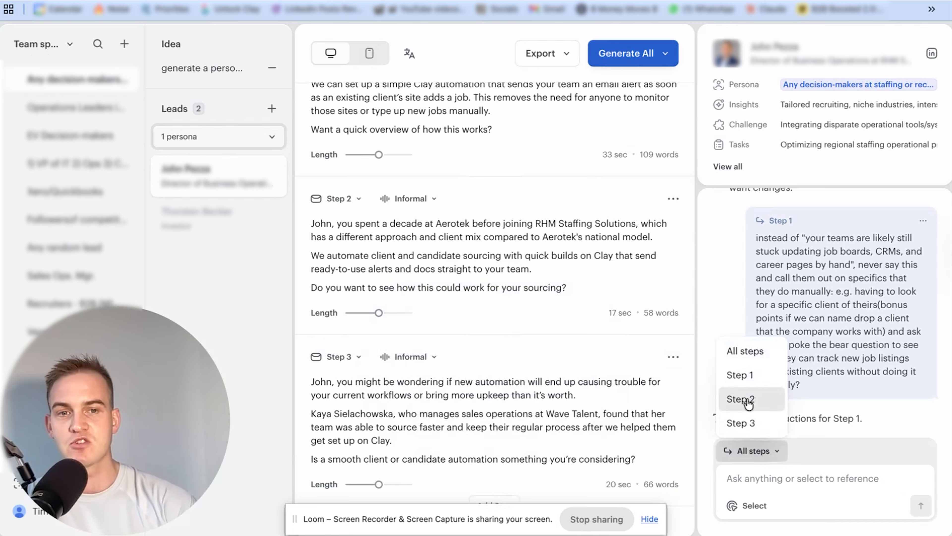
click(739, 399)
text(make)
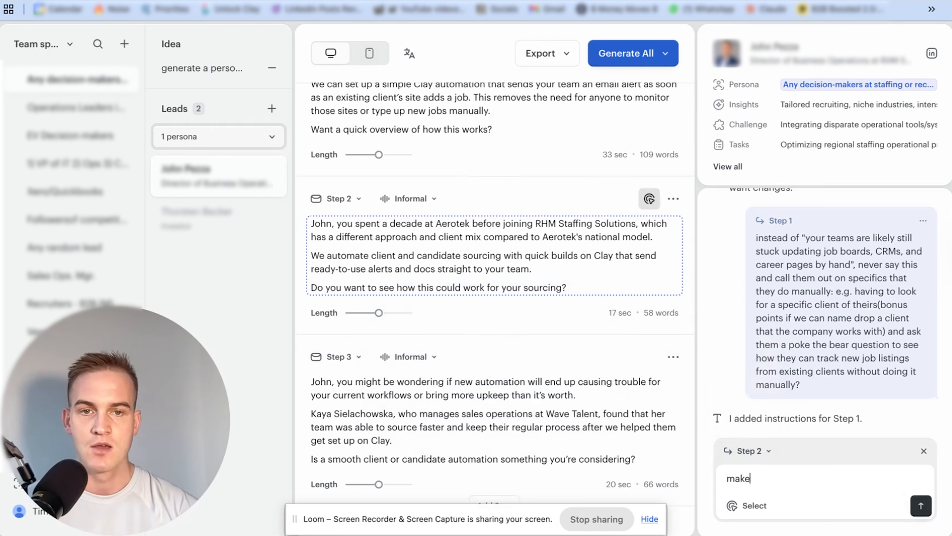
text( sure that the offe)
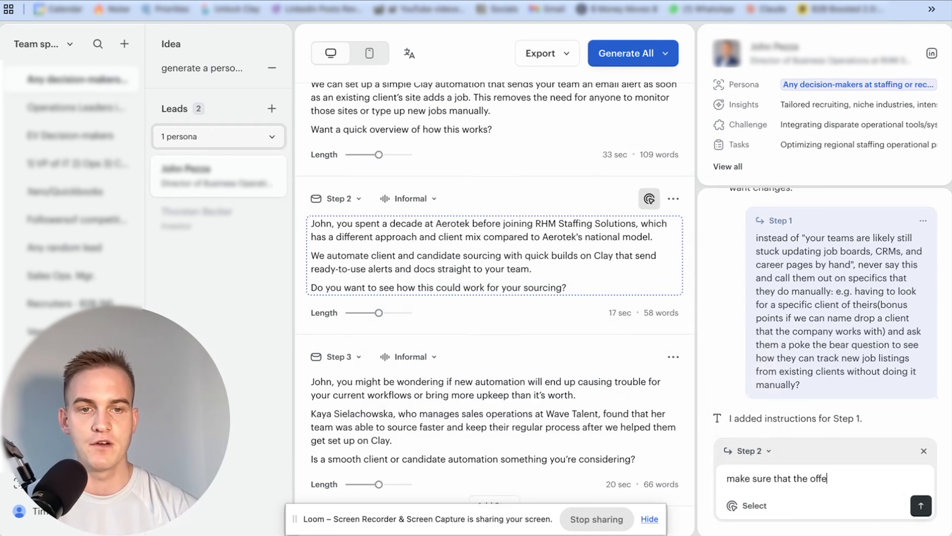
text(r in email 2 is clea)
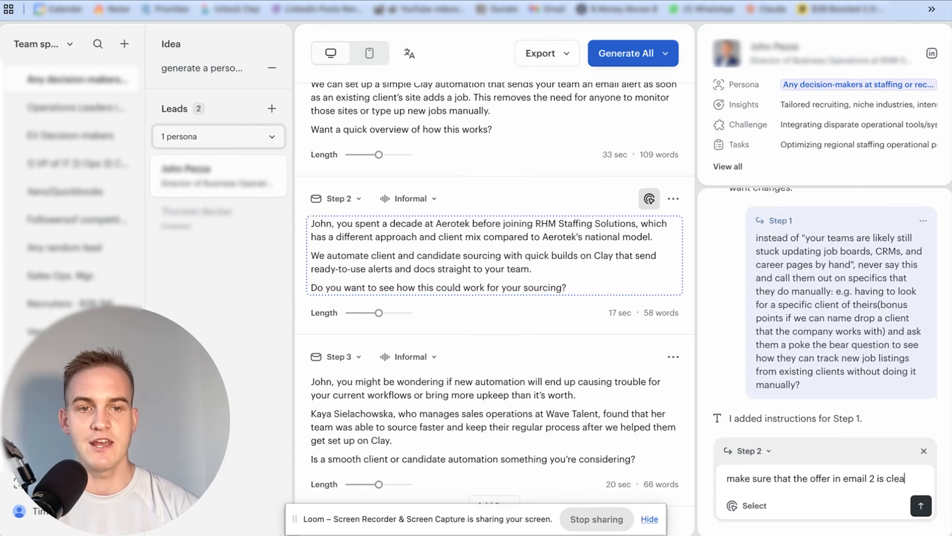
text(r - we can buil)
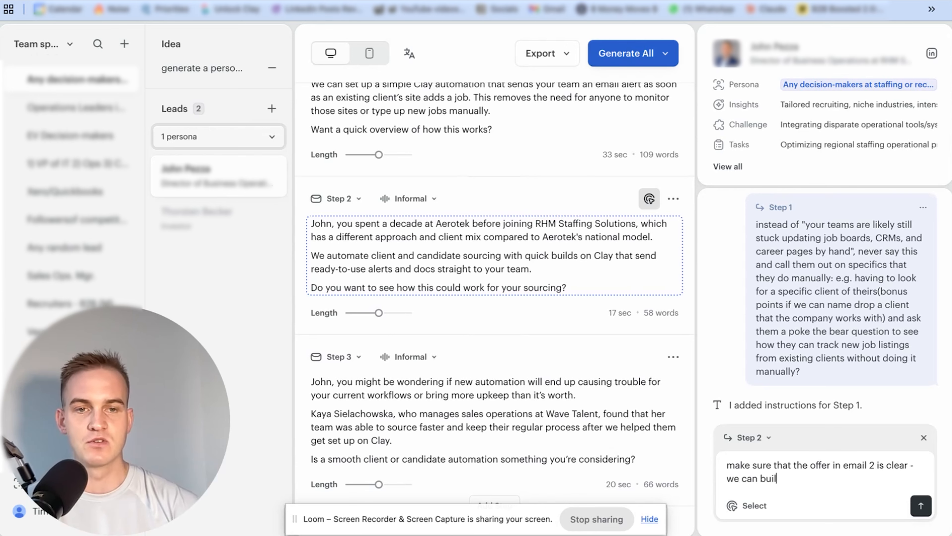
text(d 1 custom aut)
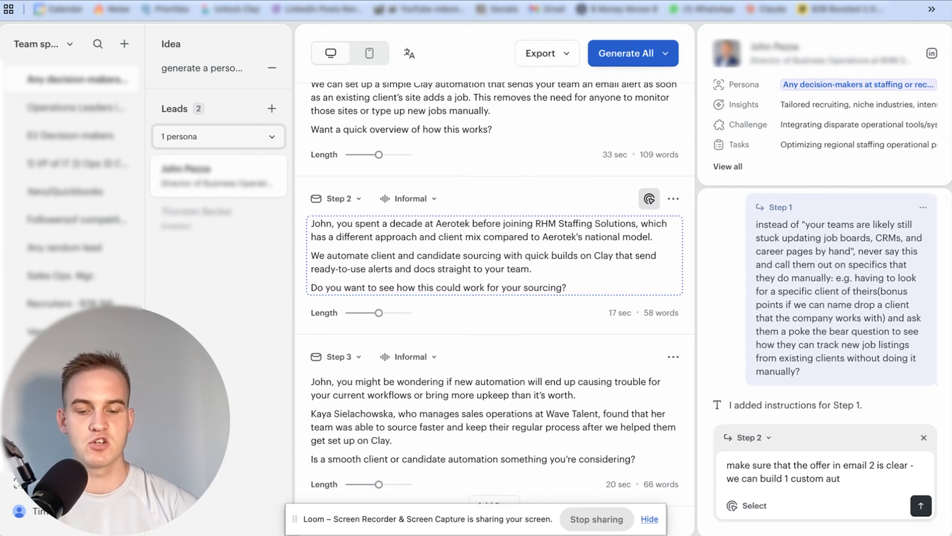
text(omation that will save them the ti)
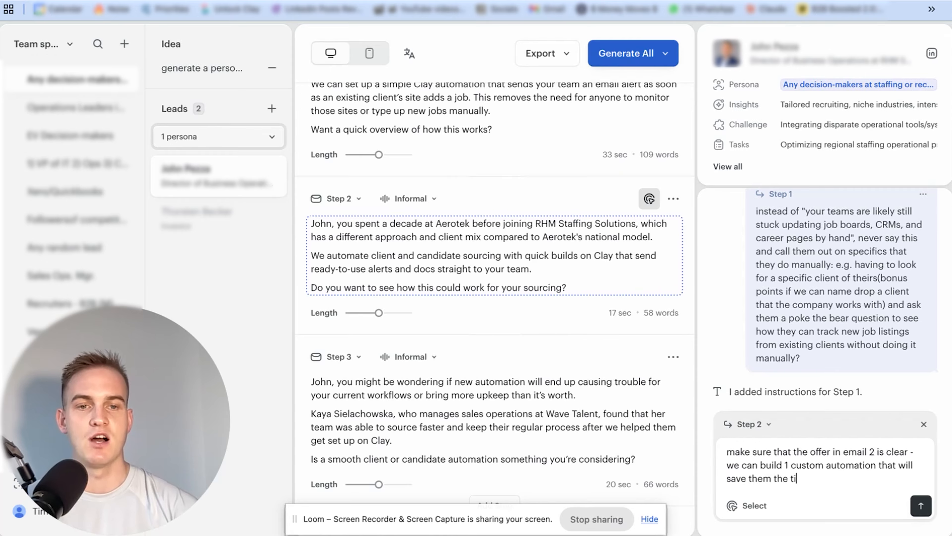
text(me of tracking things manually otherwise for their s)
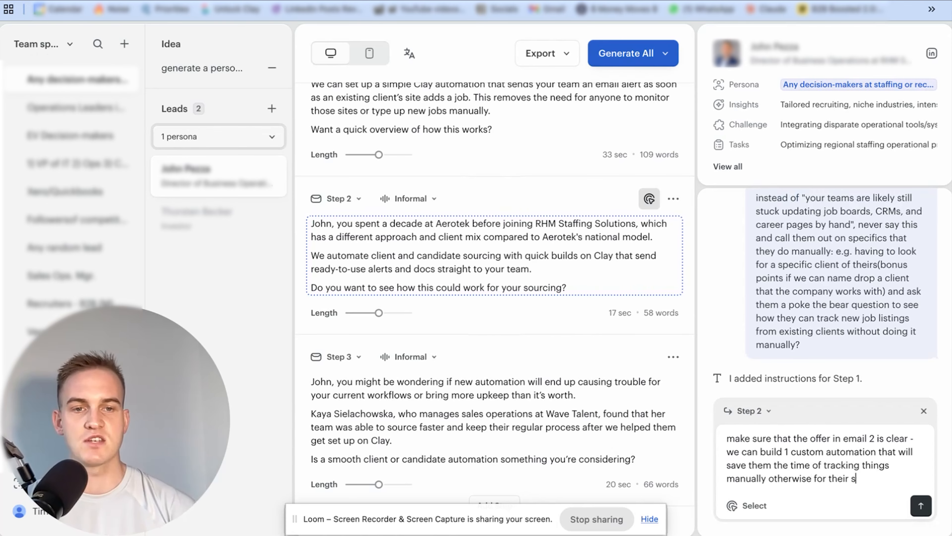
text(ales team (e.g. job )
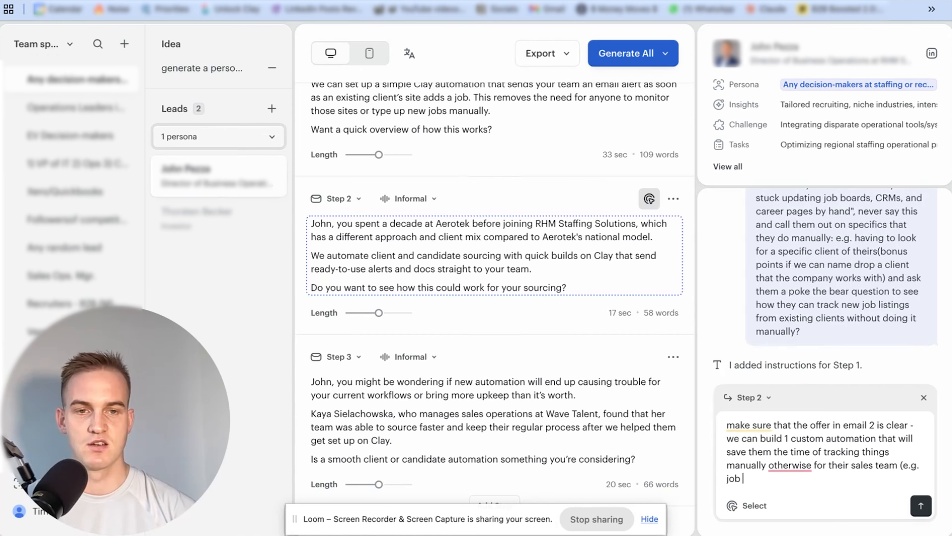
text(openings, people leaving their client's a)
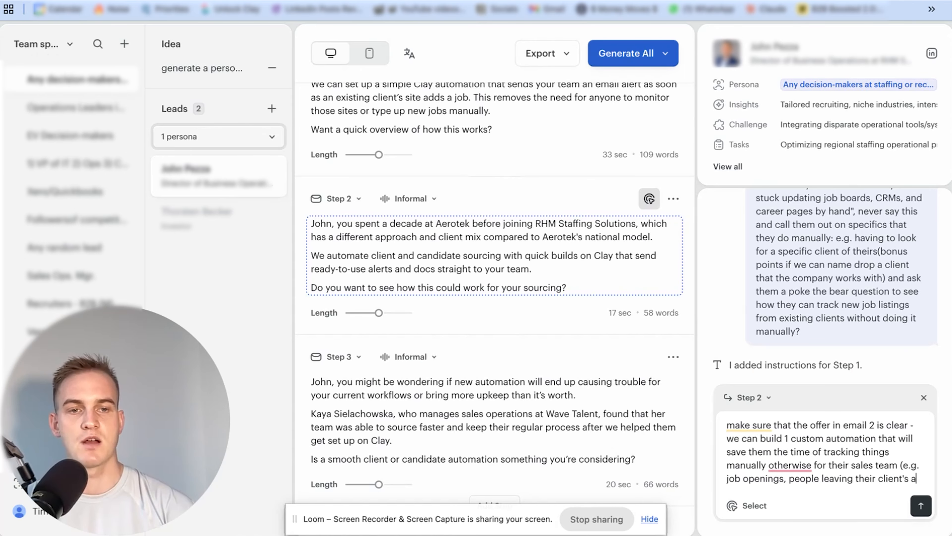
Continue the instruction with "that will save them the time of tracking things manually otherwise for their sales team (e.g. job openings, people leaving their client's"
key(BackSpace)
Finish the instruction with "companies - which can be an opportunity to sell into new accounts with new champions etc etc)" and submit it
text(companies - which can be an)
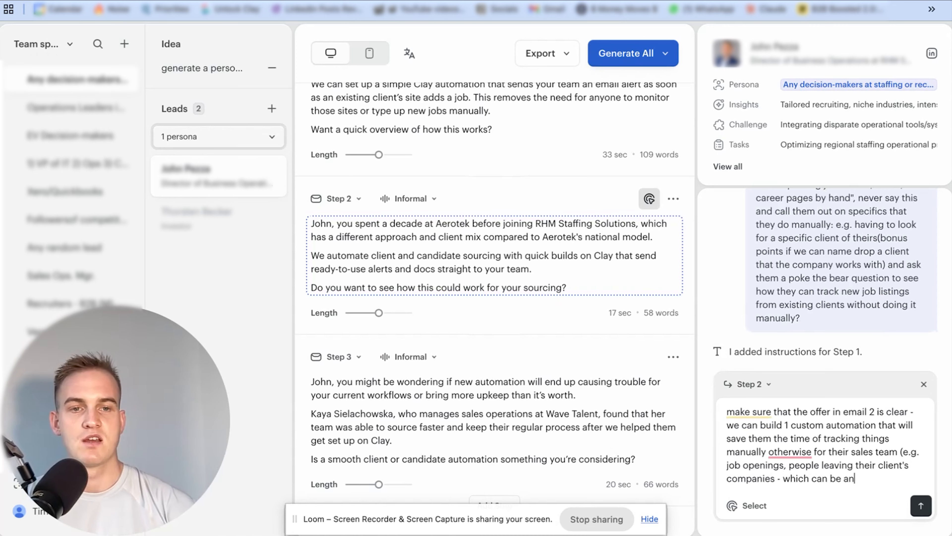
text( opportunity t)
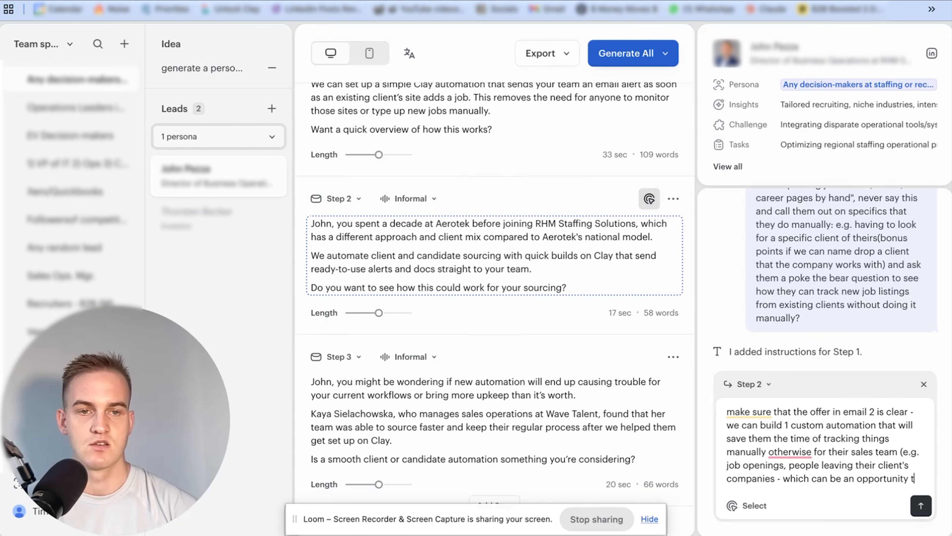
text(o sell into new )
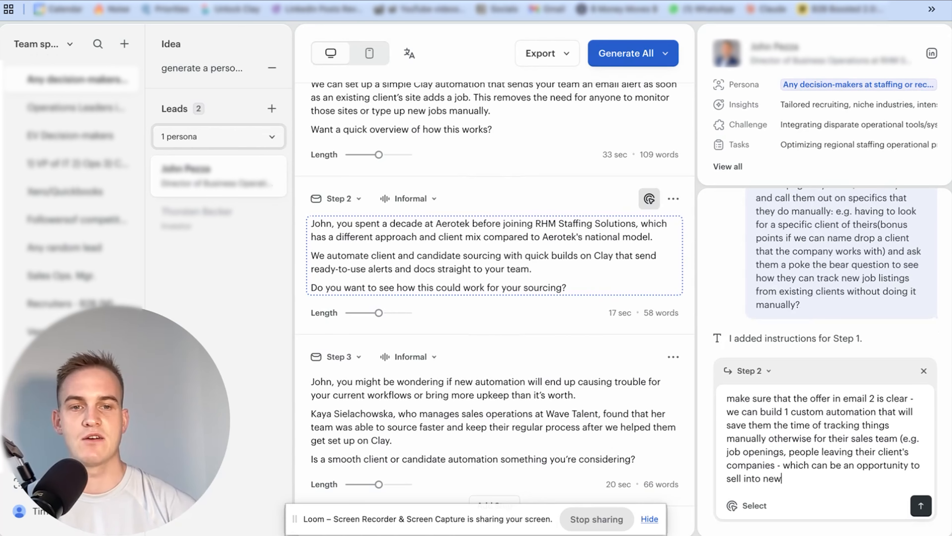
text(accounts with ne)
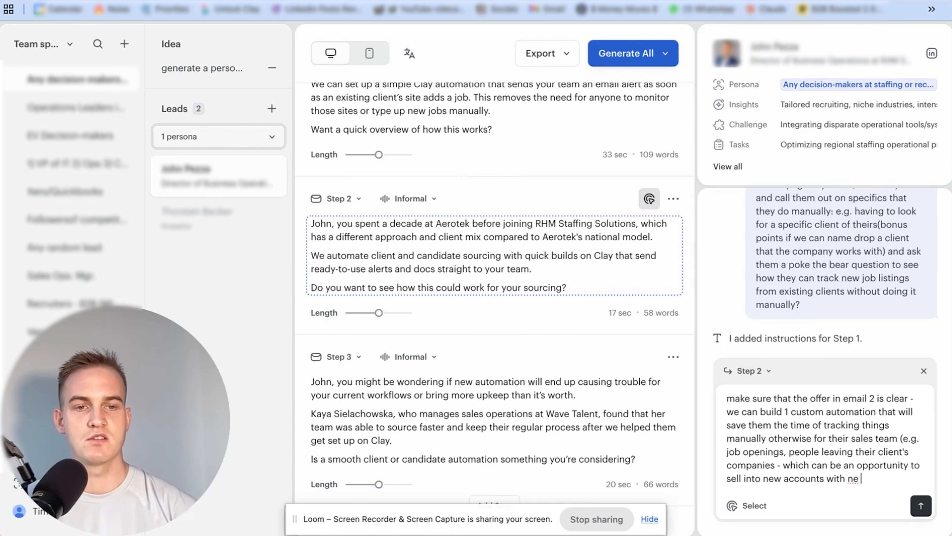
text(w champions etc etc))
key(Return)
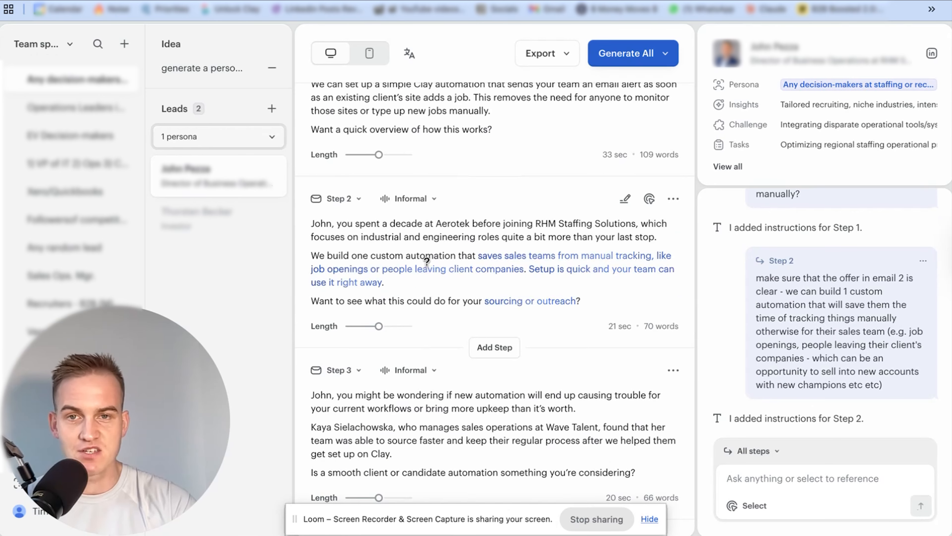
Review the rewritten Step 2 email's offer and closing question against the one-sentence summary placeholder in its framework
drag(321, 255, 465, 286)
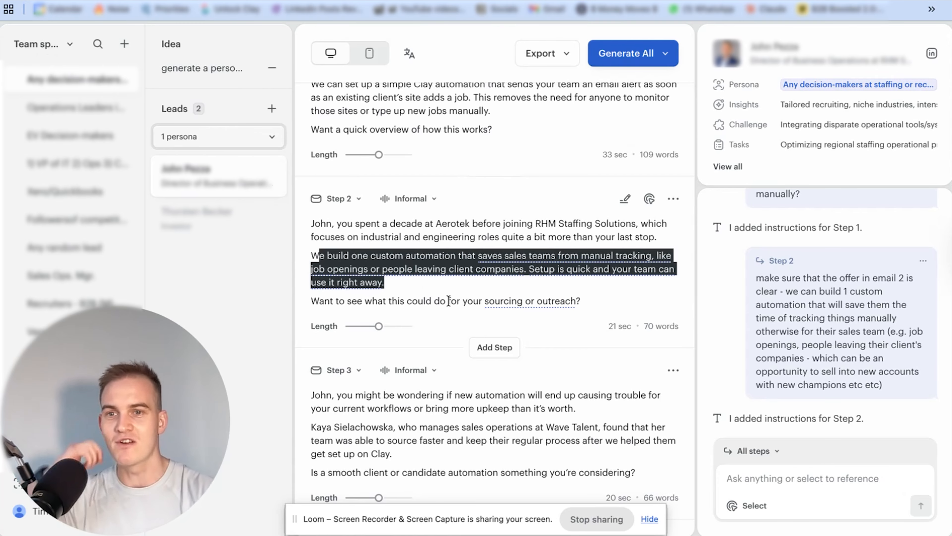
drag(310, 301, 583, 300)
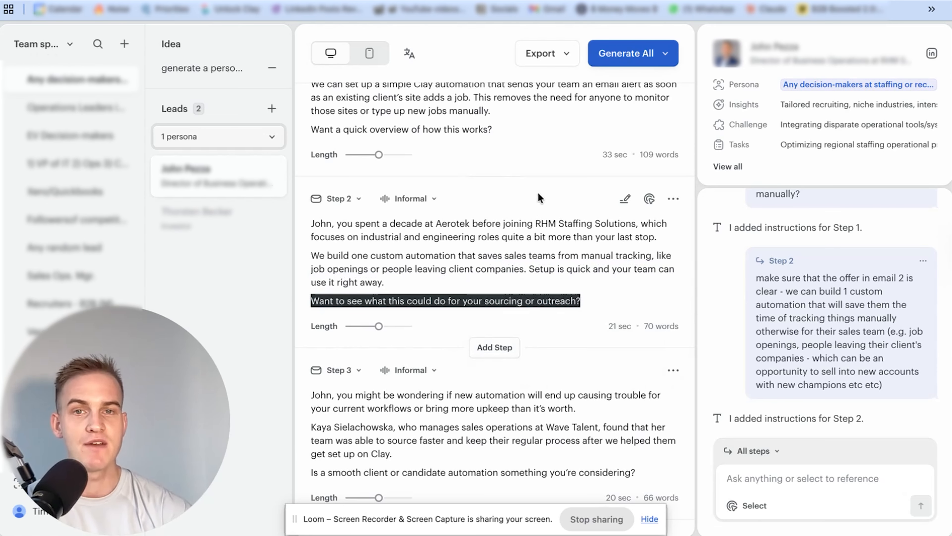
click(624, 201)
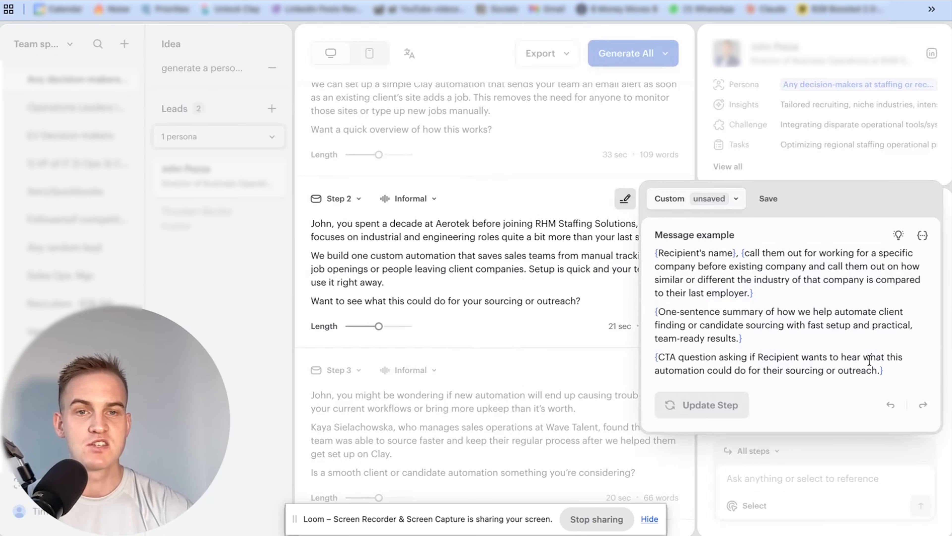
drag(741, 338, 664, 317)
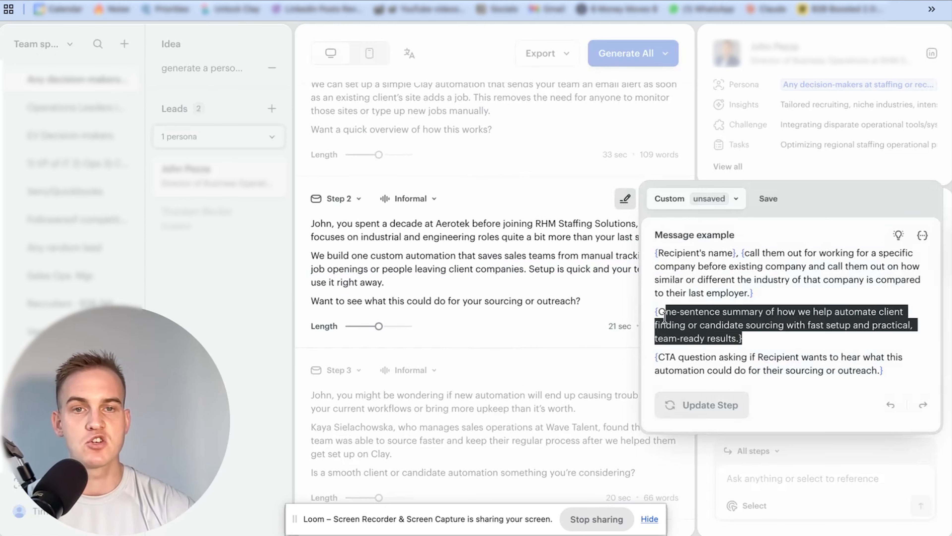
click(543, 215)
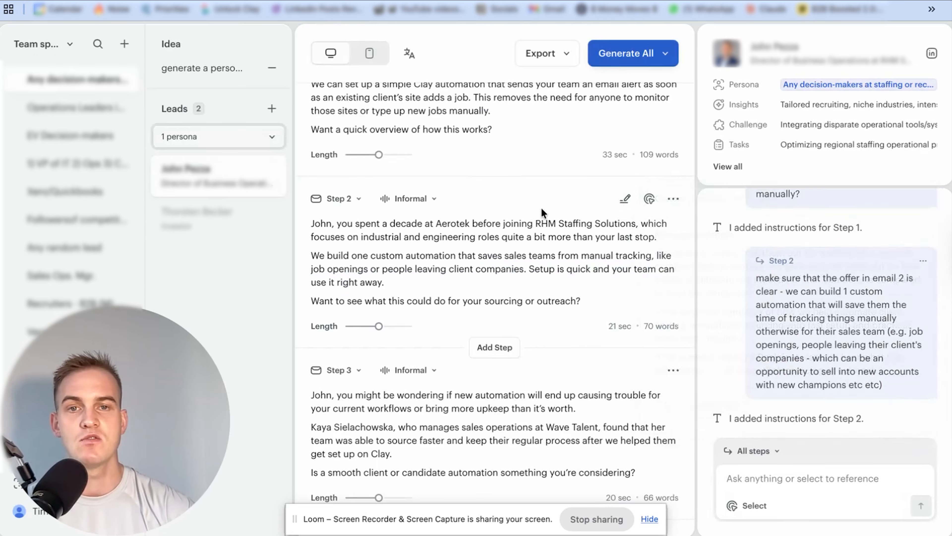
Replace Step 2's summary placeholder with "Call them out on manually tracking promotion & new hires amongst existing client lists & call them out on their CRM or ATS"
click(625, 204)
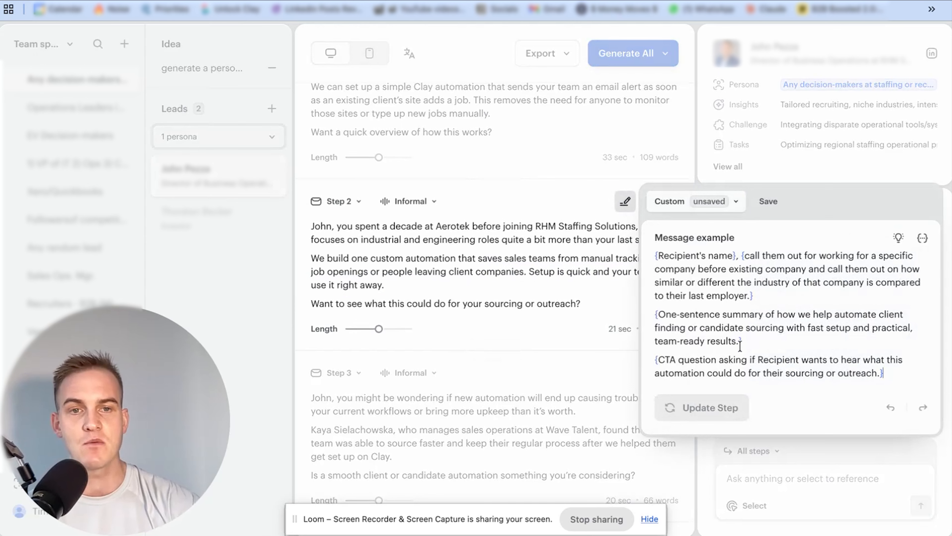
drag(739, 341, 659, 316)
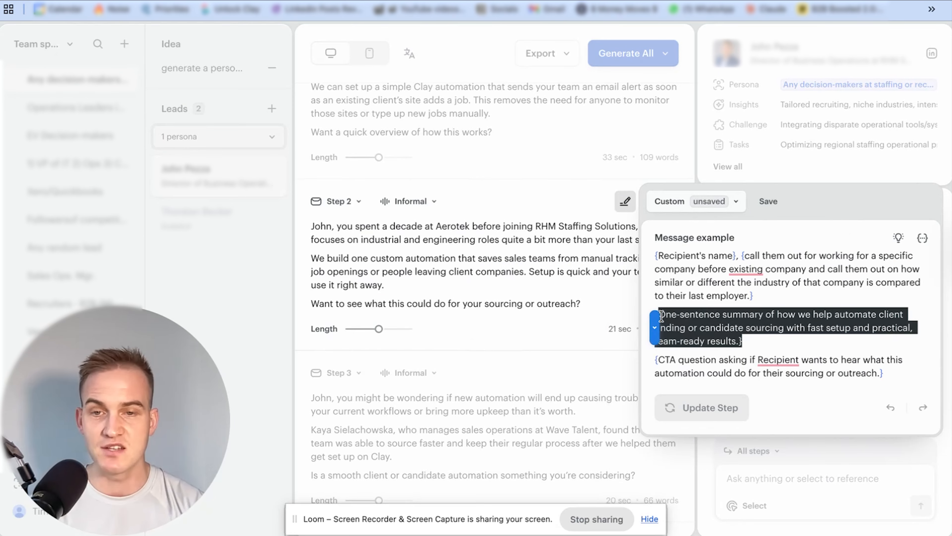
text(Call them o)
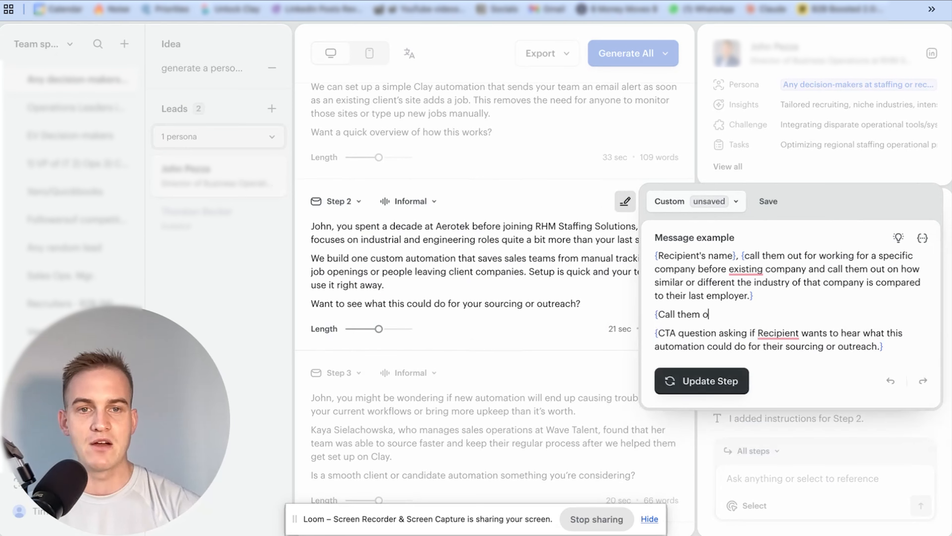
text(ut on manually tracking promotion & new hi)
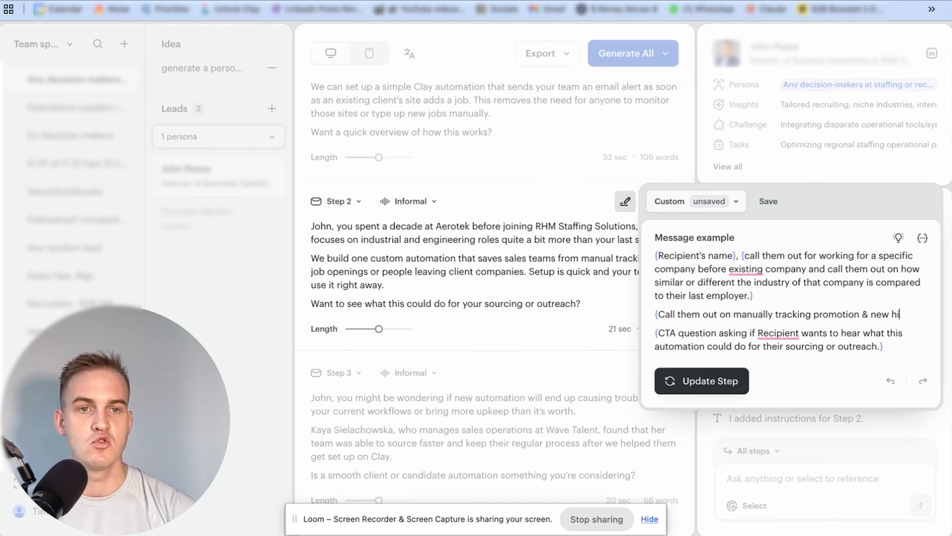
text(res amongst existing client lists & call them out on t)
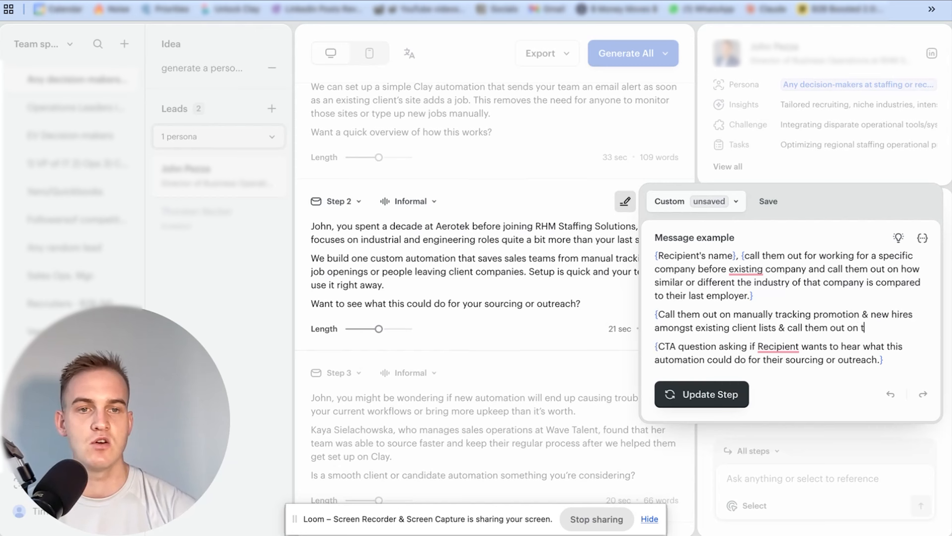
text(ATS)
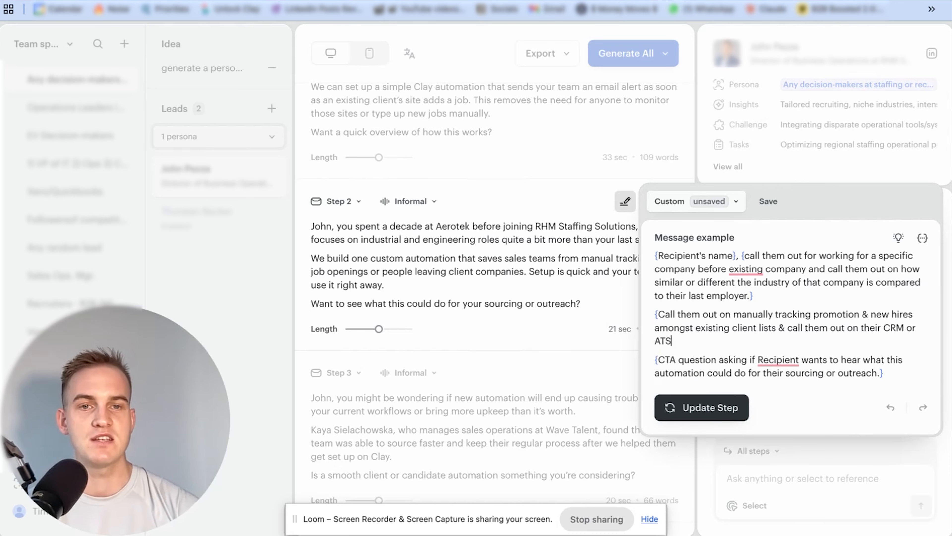
text( probably being out)
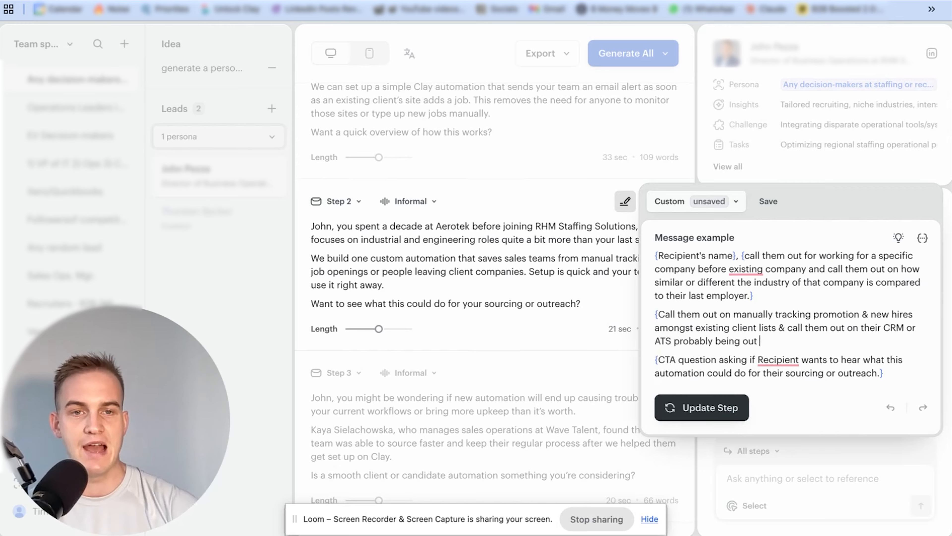
text( of date because the)
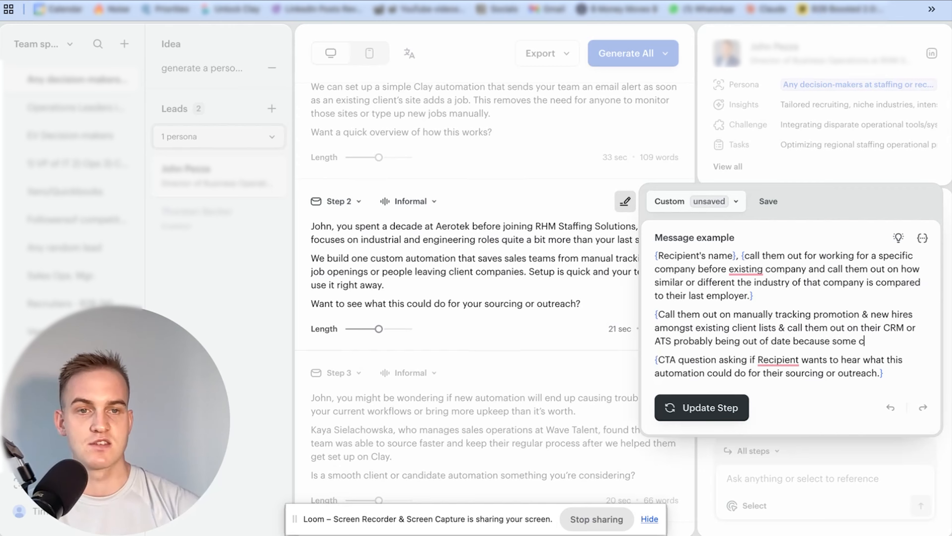
text(e clients or pipel)
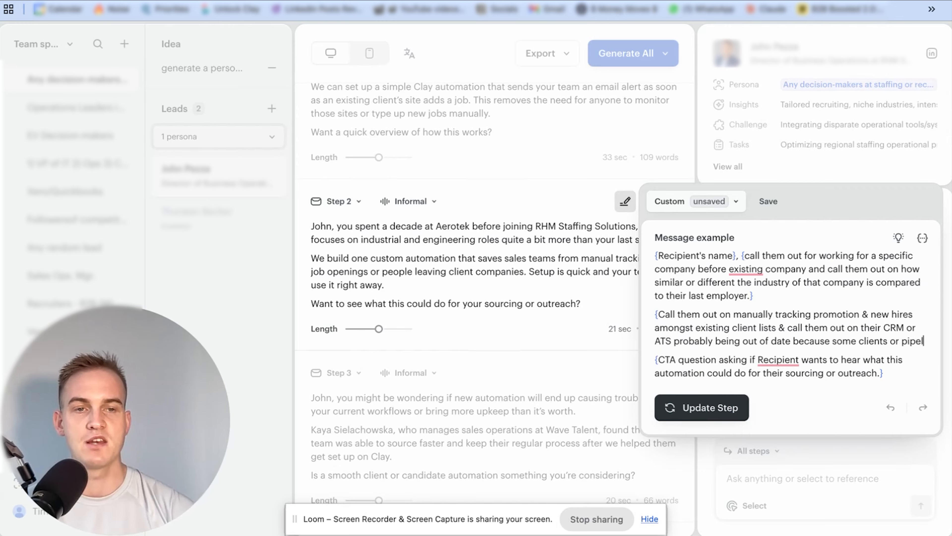
text(ine leads have changed emails or moved on)
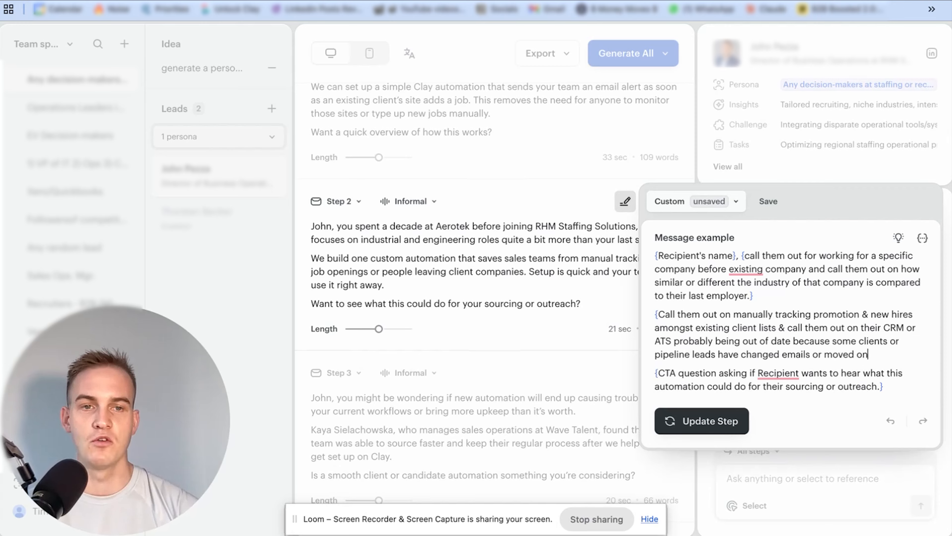
text(to new companies. OFfer a free automatio)
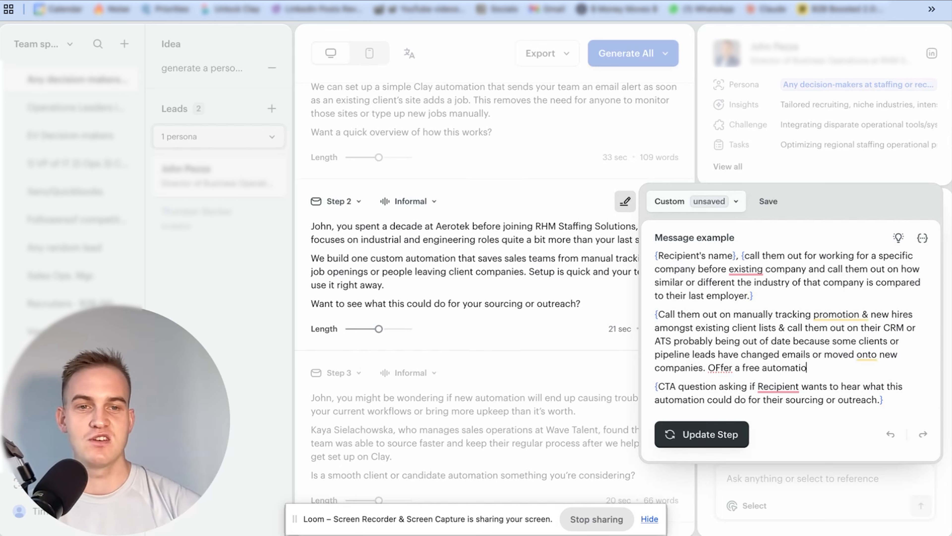
text(n to update their CRM )
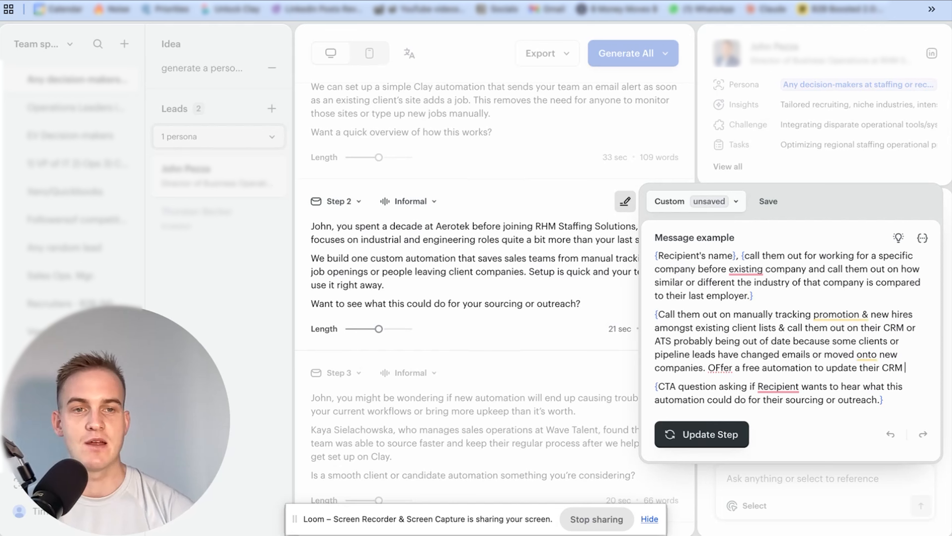
text(using Clay.com in real time to see new employ)
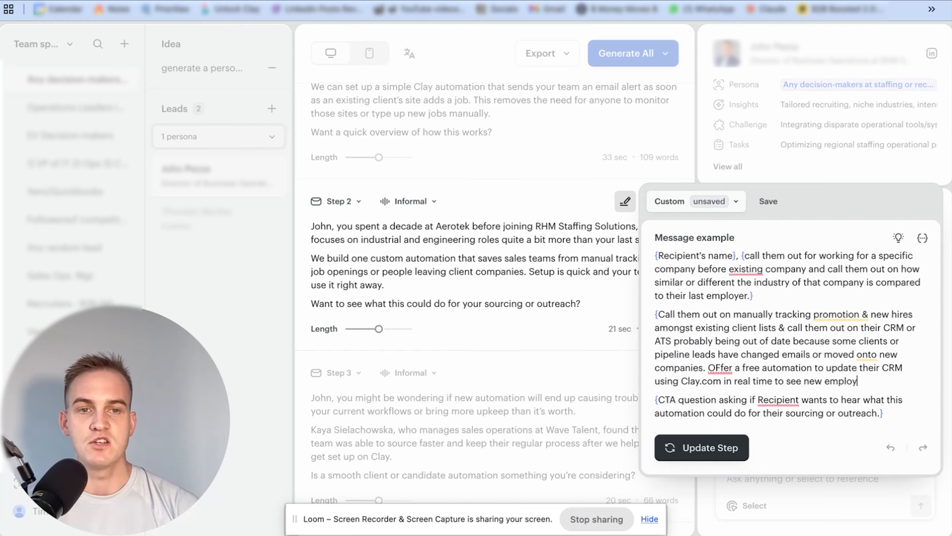
text(ee changes & re-f)
text(er)
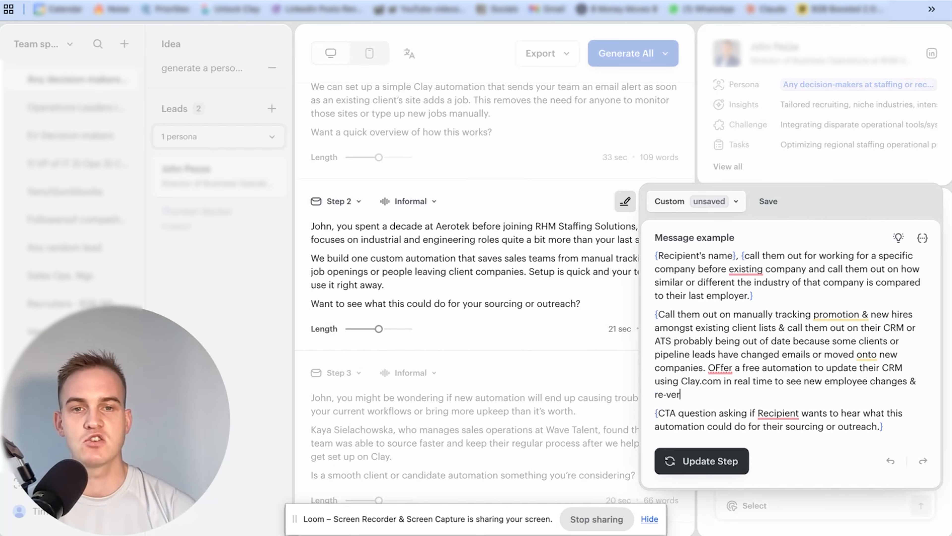
text(ification of old CRM contacts)
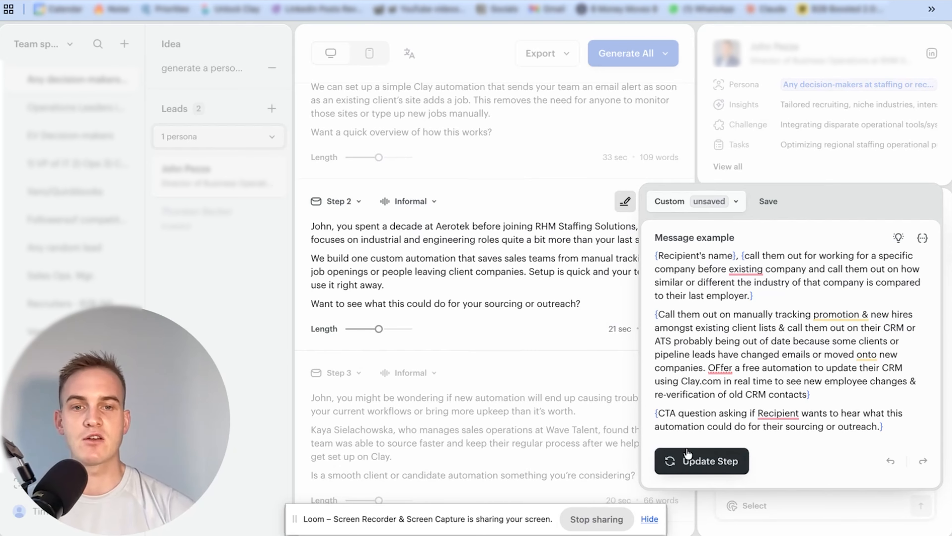
Extend Step 2's placeholder with "Offer a free automation to update their CRM using Clay.com in real time to see new employee changes & re-verification of old CRM" and update it
click(687, 454)
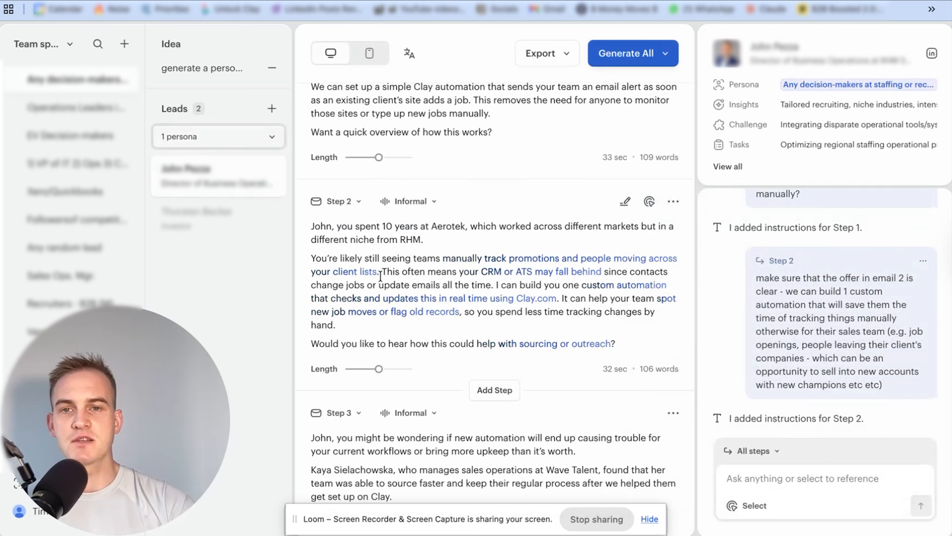
drag(385, 271, 482, 325)
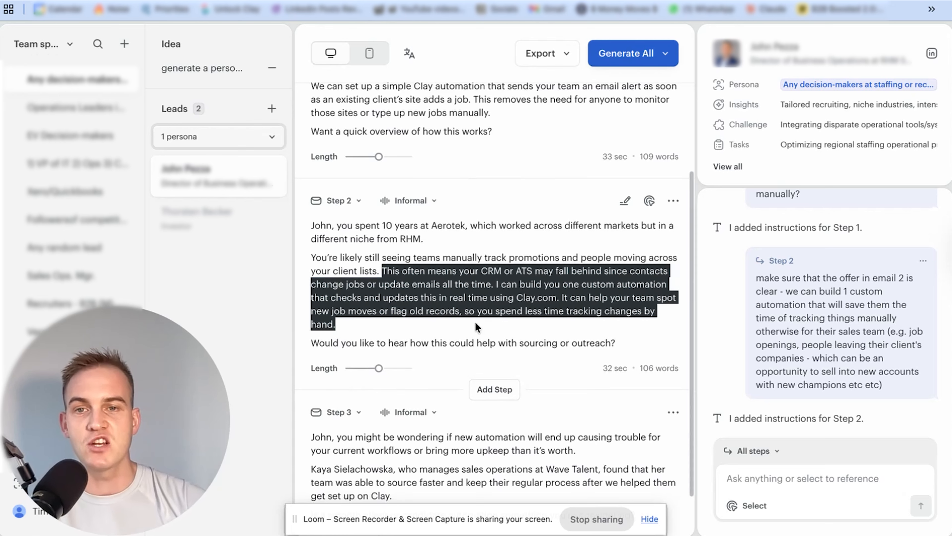
click(476, 323)
drag(419, 343, 609, 340)
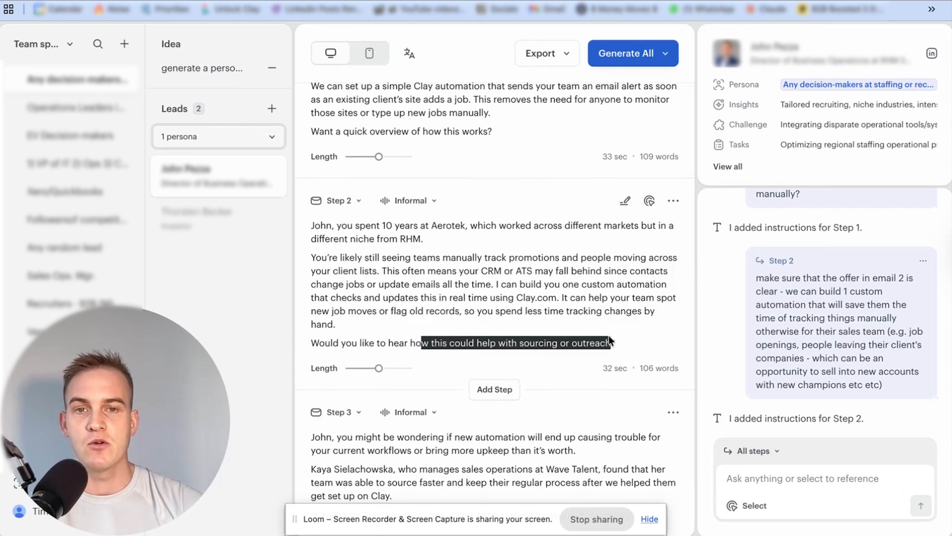
Start an AI instruction with "Add a cheeky PS line calling out the name of a specific decision-maker at the company"
click(750, 473)
text(Add)
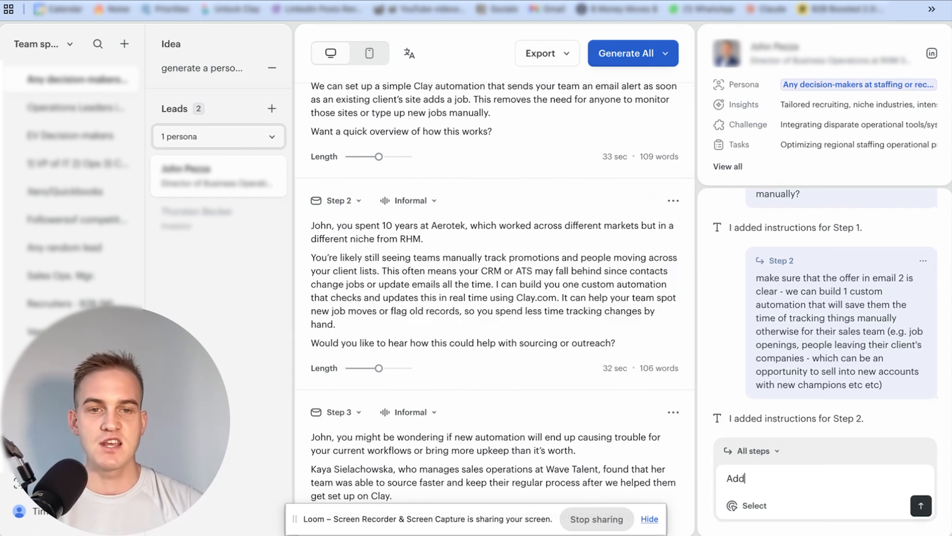
text( a cheeky PS line calling out the n)
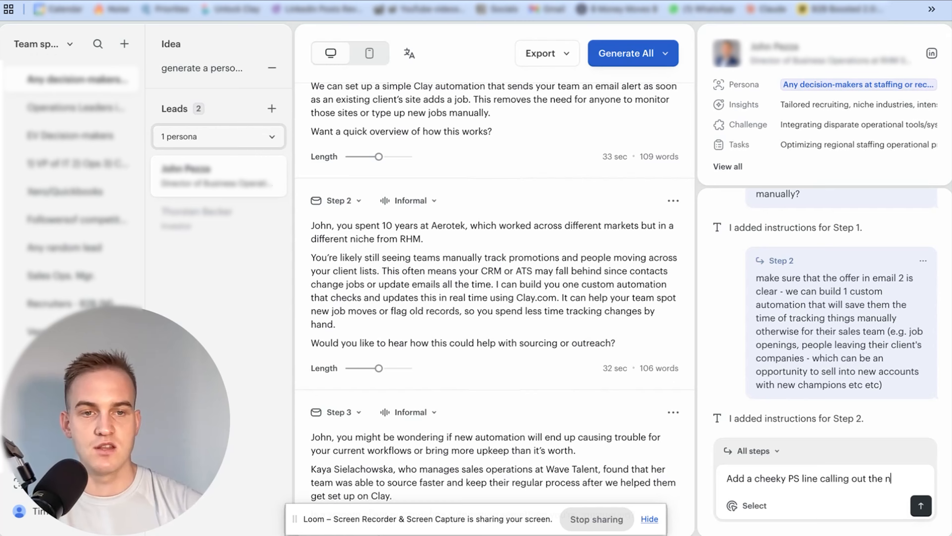
text(ame of a specific)
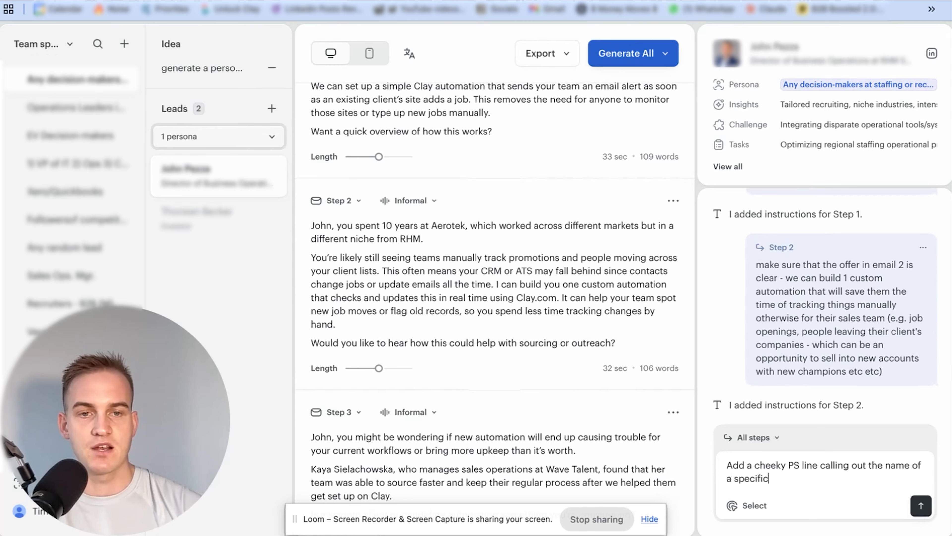
key(BackSpace)
key(BackSpace)
text(-maker at the co)
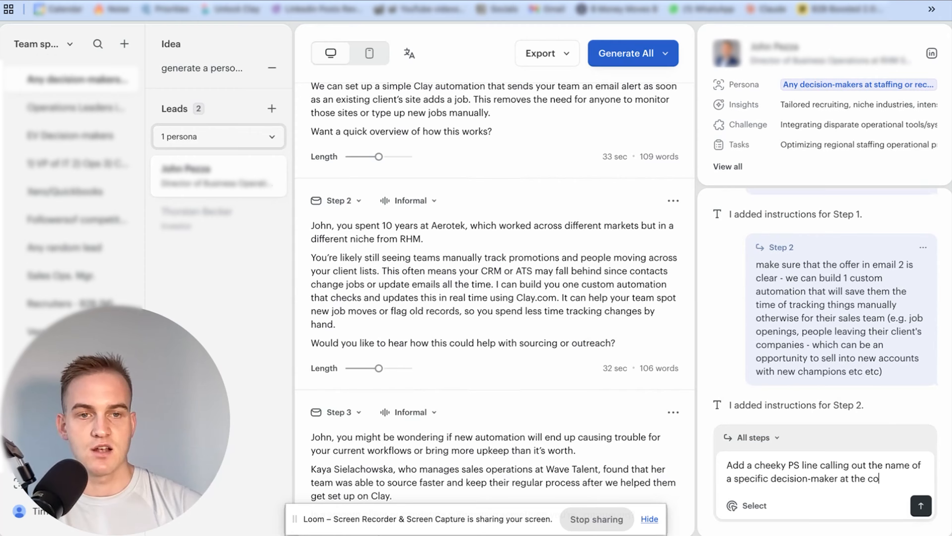
text(mpany (anyo)
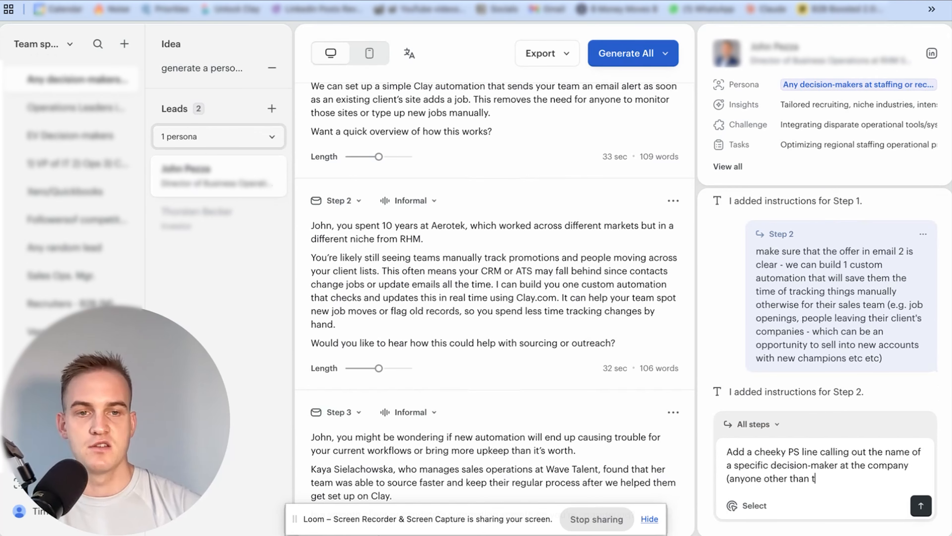
text(ne other than the receipient), who may )
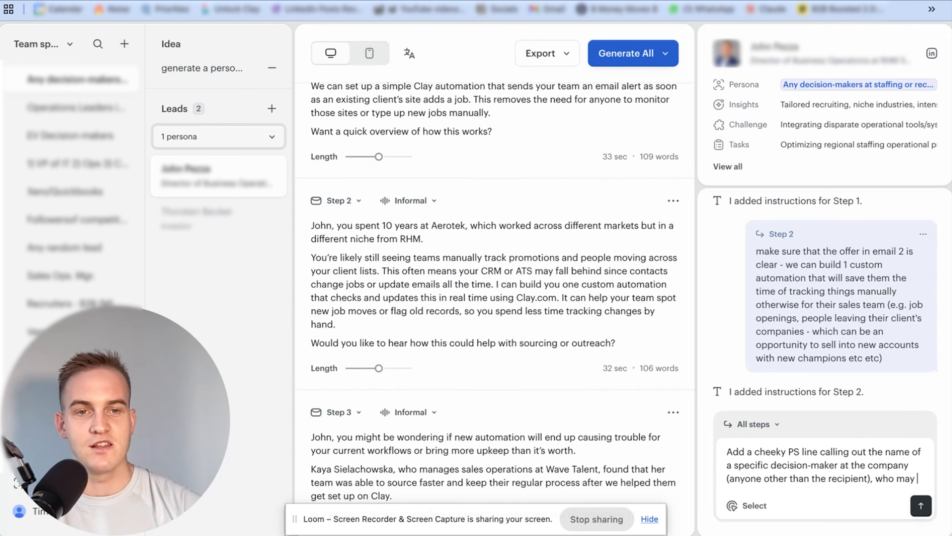
text(like this idea)
Finish the instruction with "(anyone other than the recipient), who may like this idea", target Step 2 and submit it
click(754, 410)
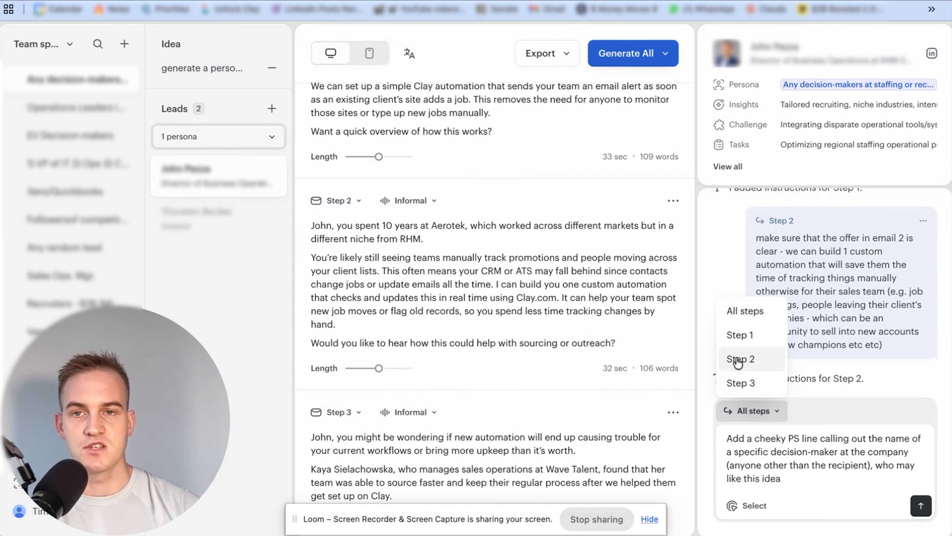
click(739, 359)
key(Return)
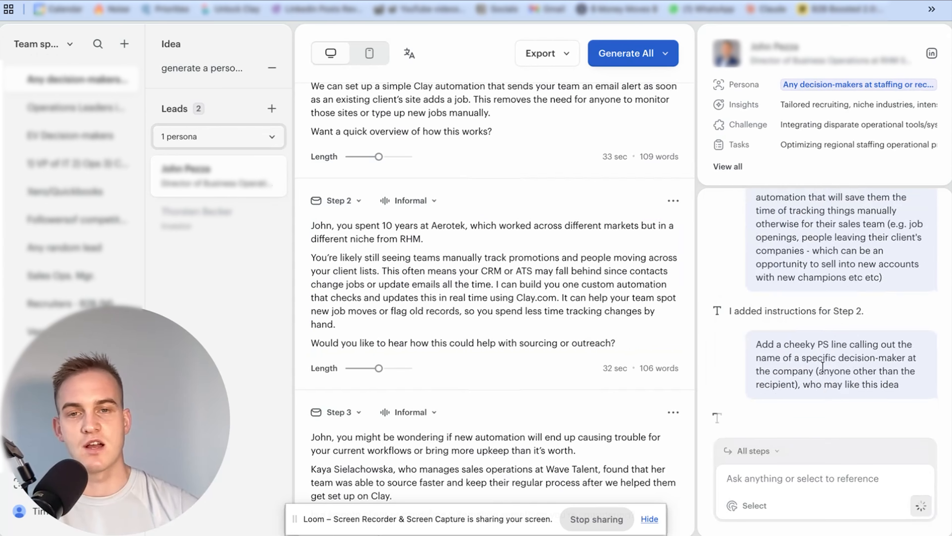
Review the rewritten Step 2 email with its PS line, and Step 3's objection, customer example and closing question
mouse_move(539, 259)
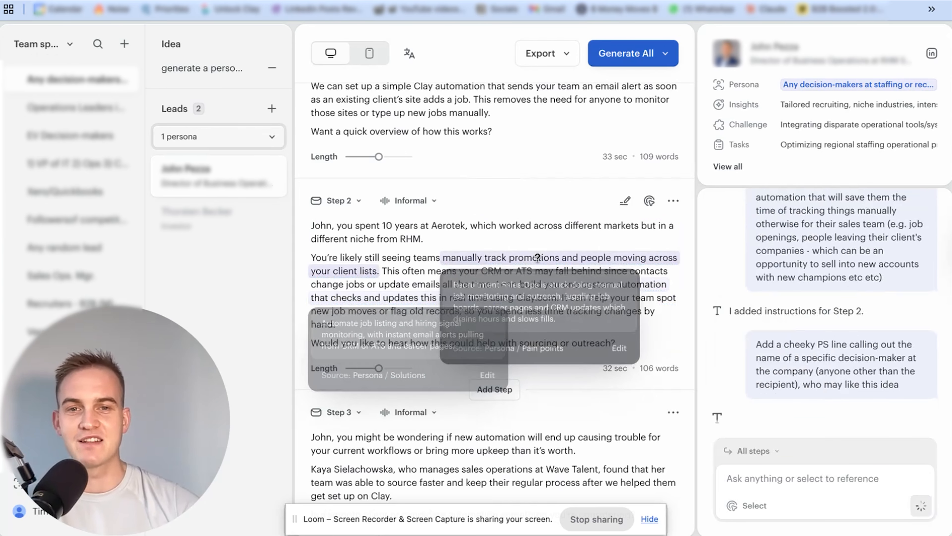
mouse_move(418, 315)
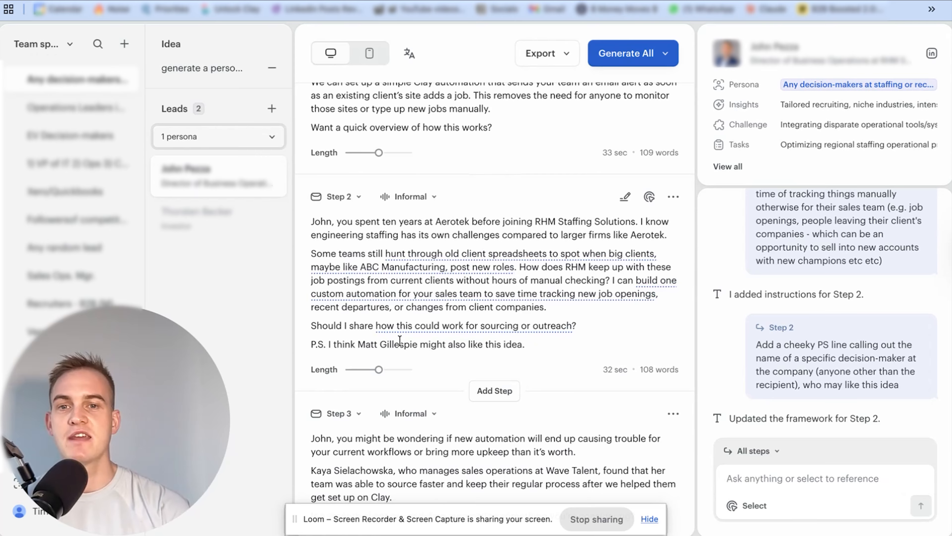
scroll(353, 238, down, 2)
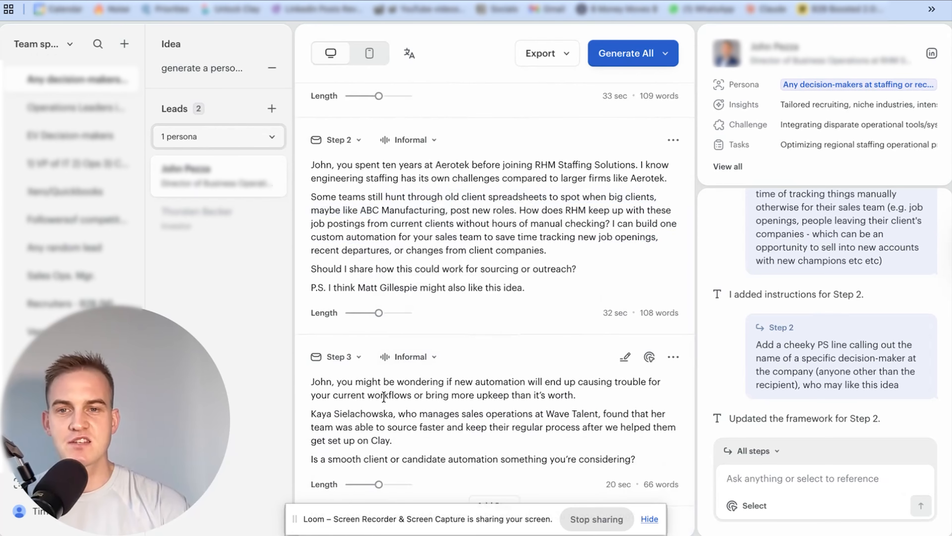
mouse_move(316, 390)
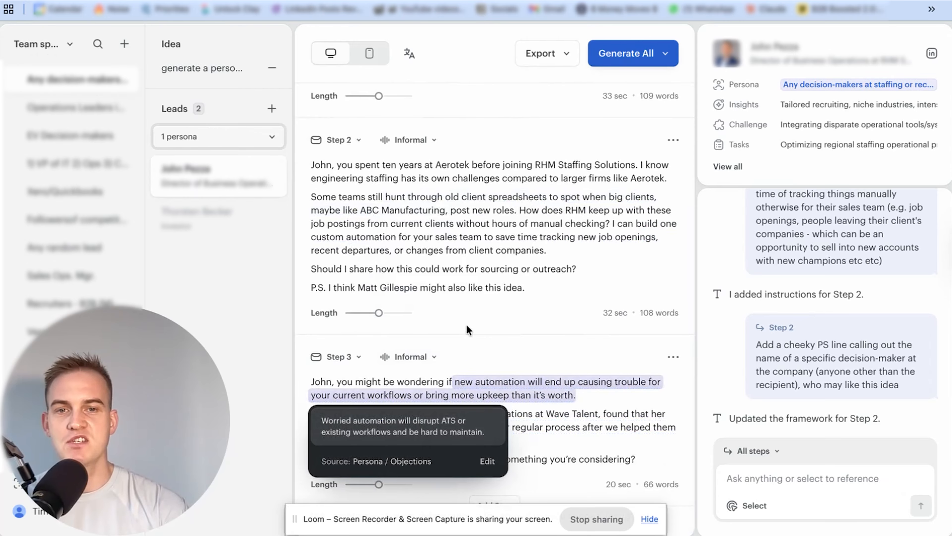
mouse_move(351, 413)
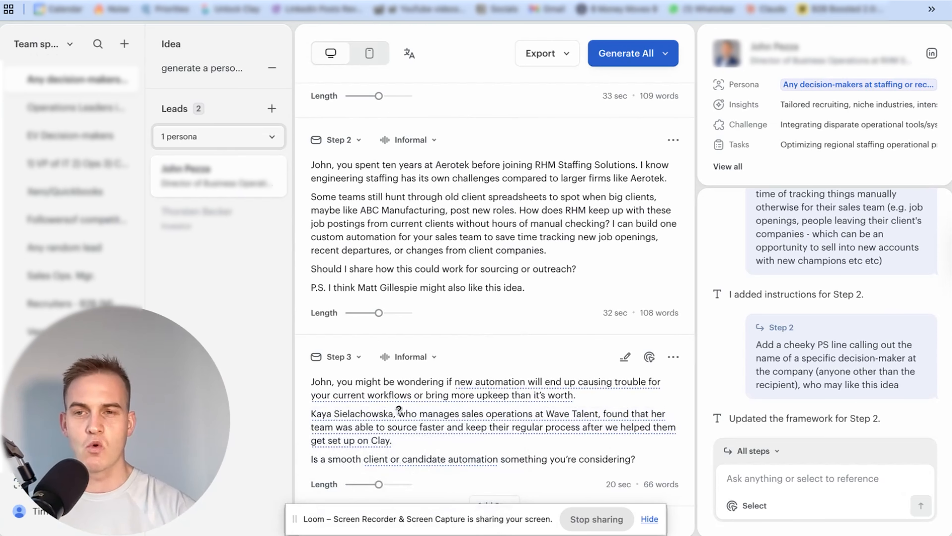
mouse_move(398, 397)
mouse_move(468, 439)
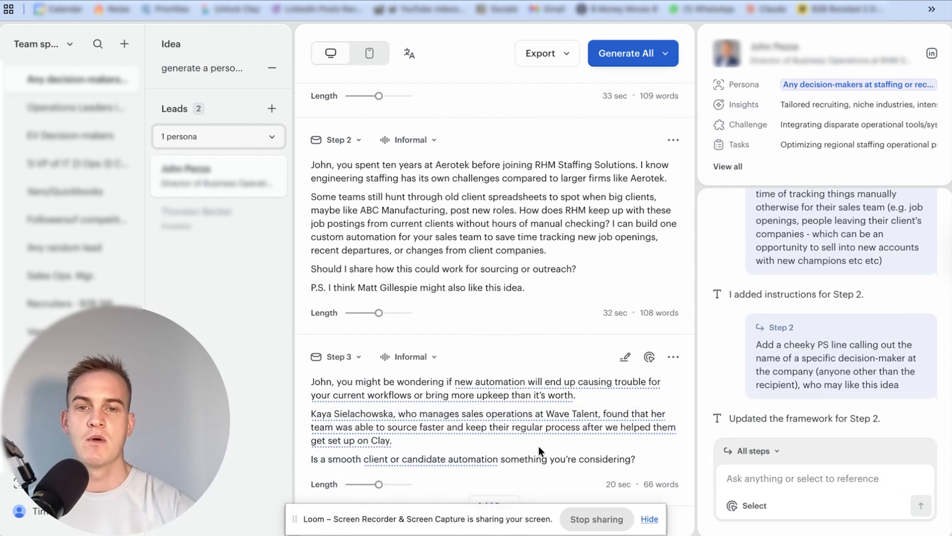
Submit the AI instruction "break down each email so that each paragraph is no longer than 3 lines maximum" for all steps
scroll(538, 445, up, 5)
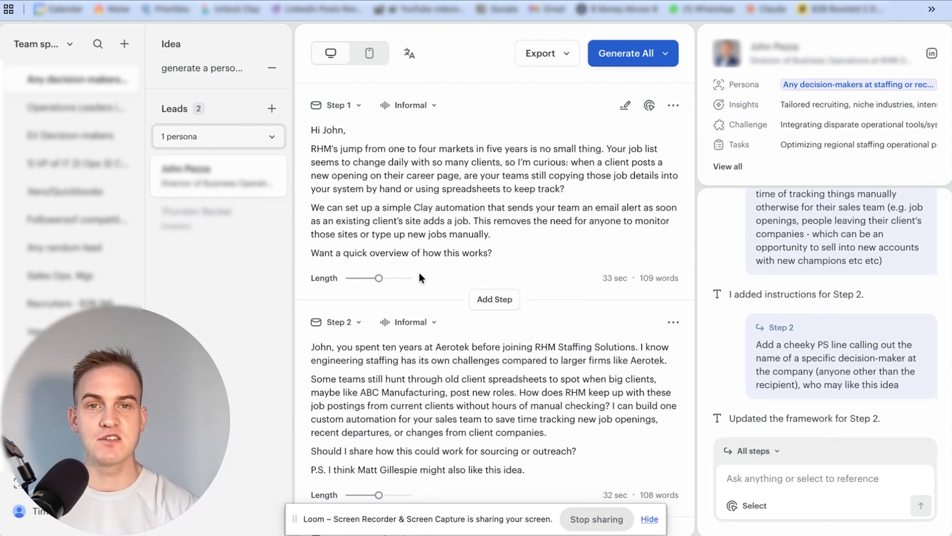
click(730, 485)
text(break down each email so that each parag)
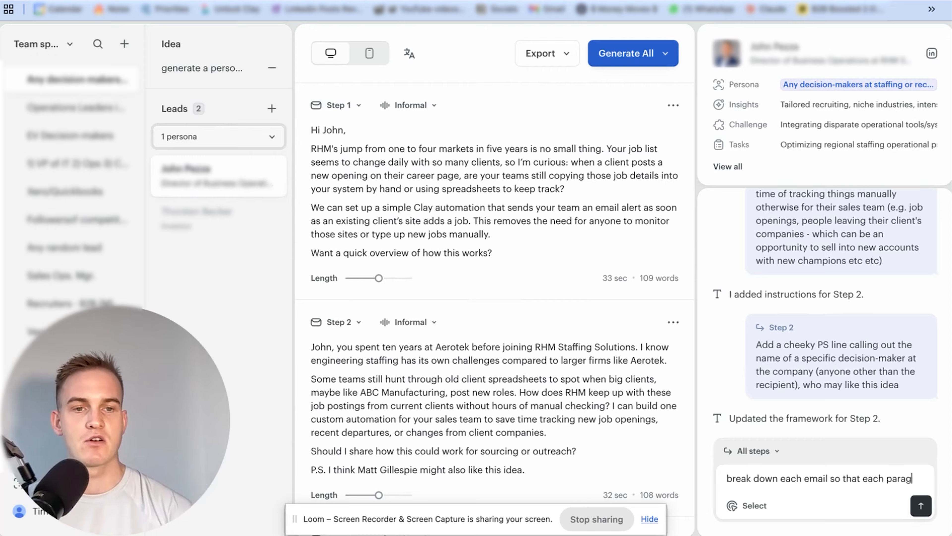
text(raph is no longer than)
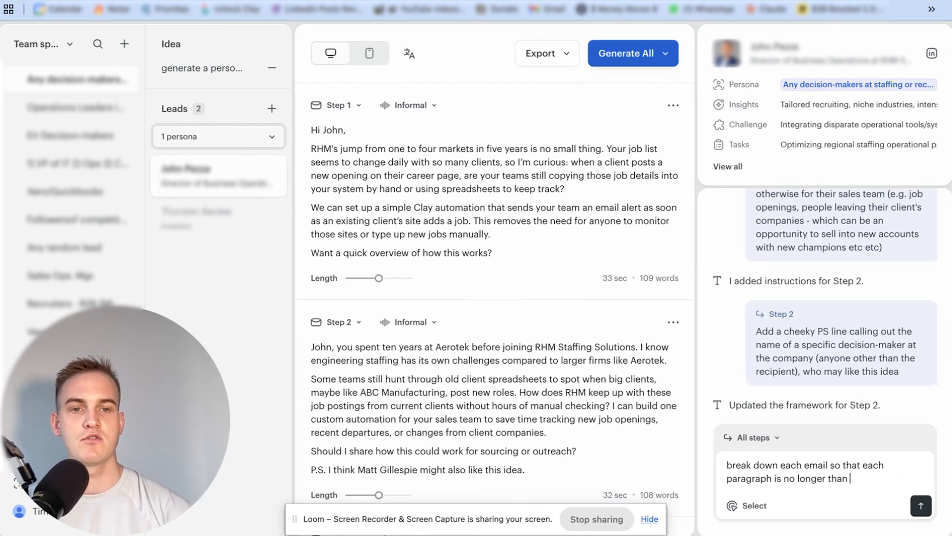
text( 3 lines maximum)
key(Return)
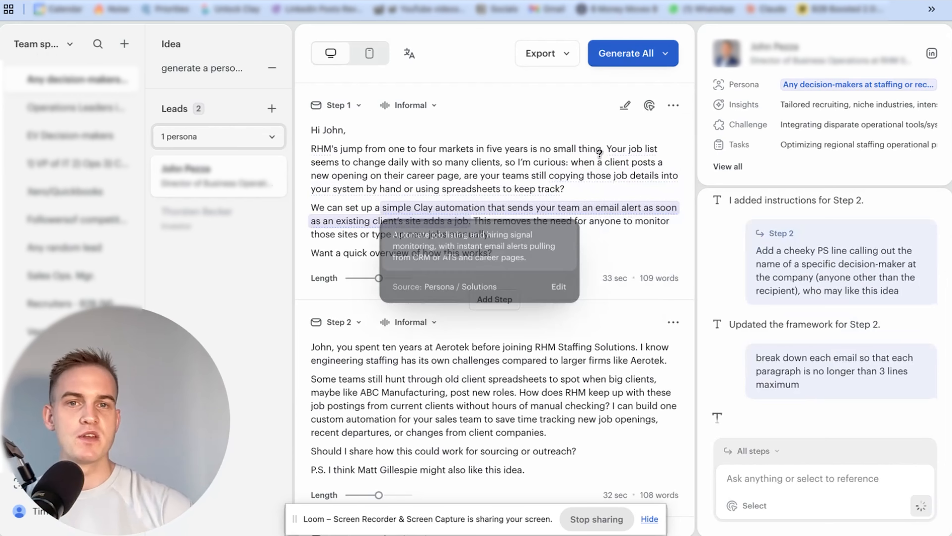
Review the paragraph length and readability of the rewritten emails in all three steps
mouse_move(634, 196)
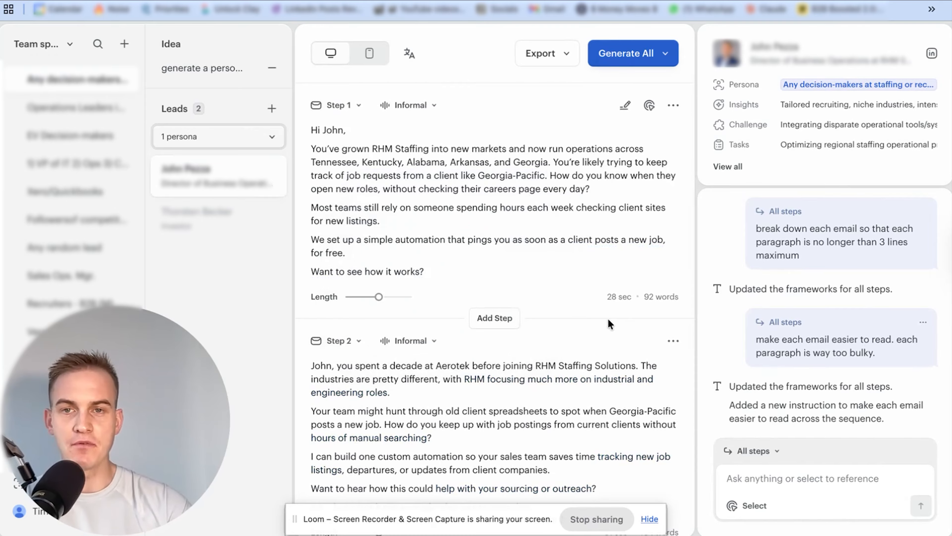
scroll(545, 262, down, 2)
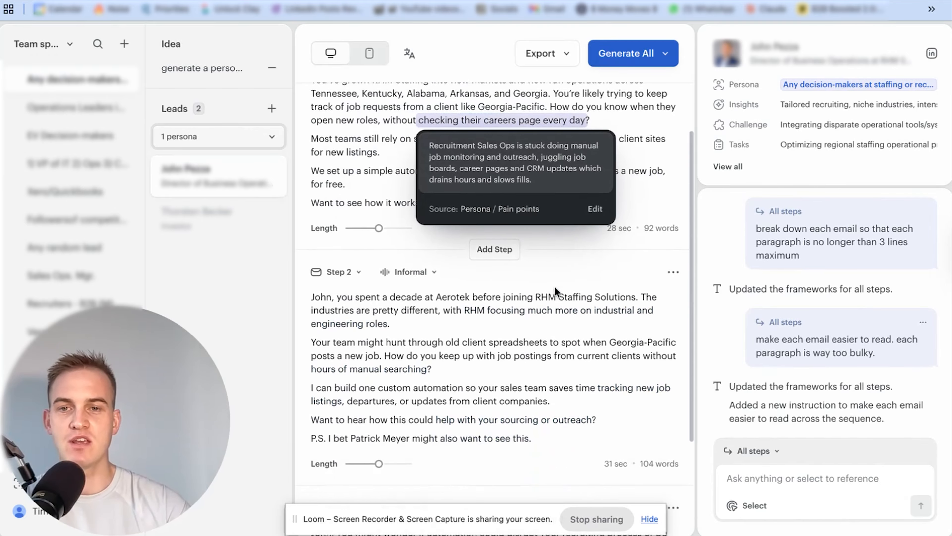
scroll(557, 347, down, 3)
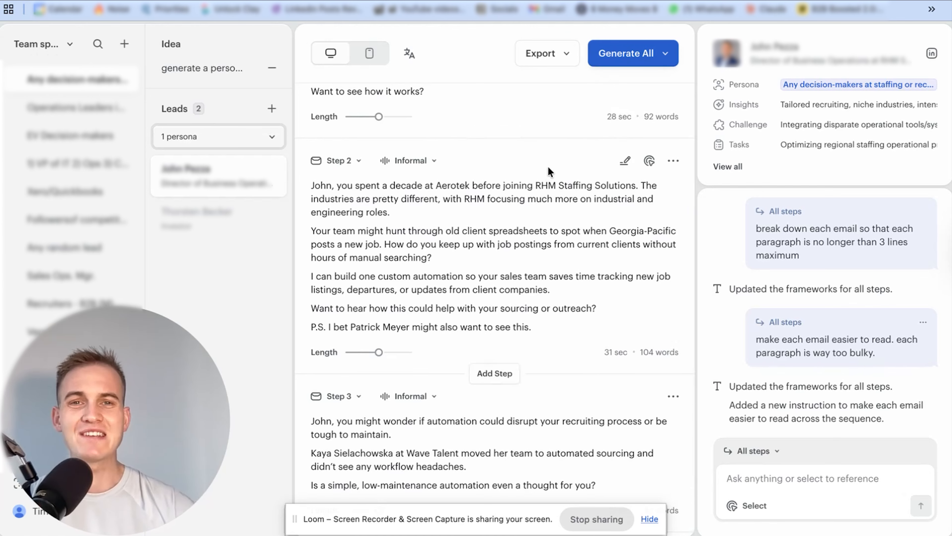
scroll(554, 209, up, 5)
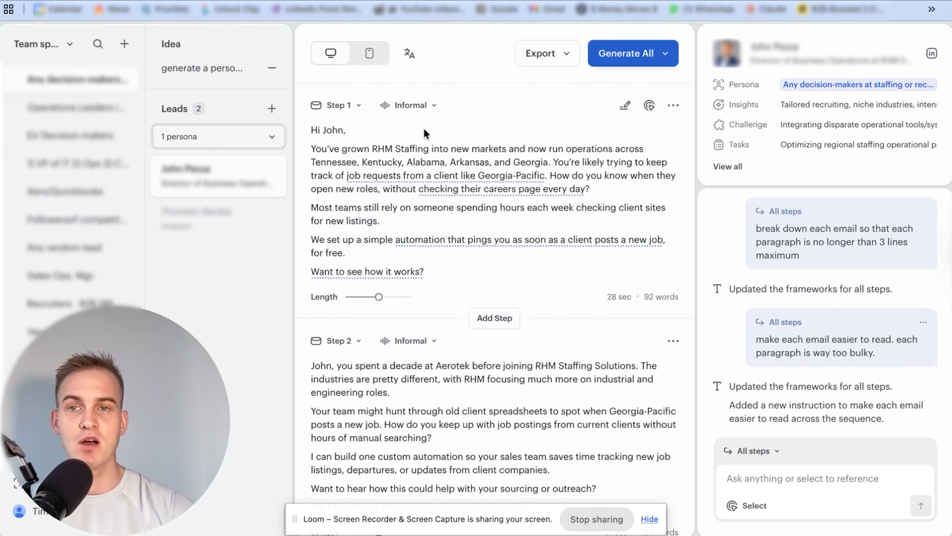
Choose the CSV lead list upload for adding campaign leads, and switch to the Sales & Ops spreadsheet in Google Sheets to open its file options
click(274, 113)
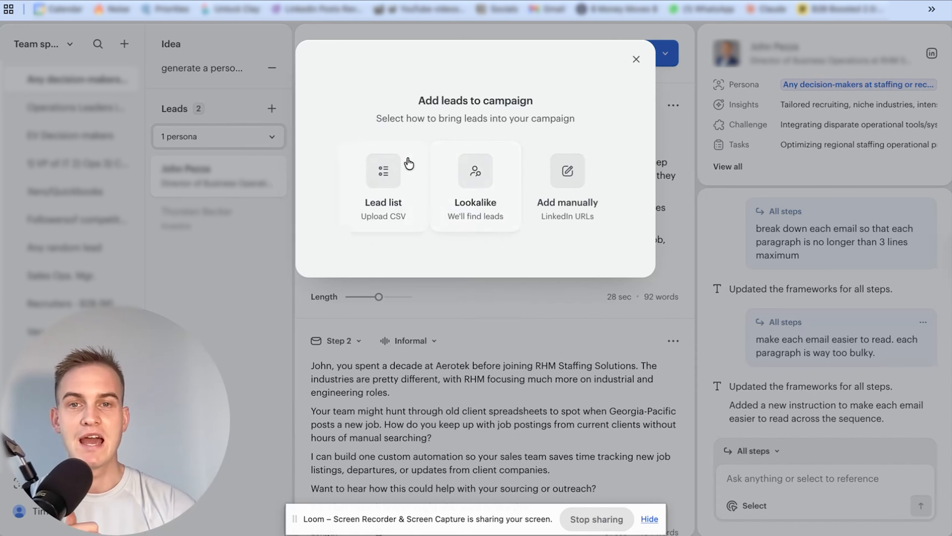
click(401, 185)
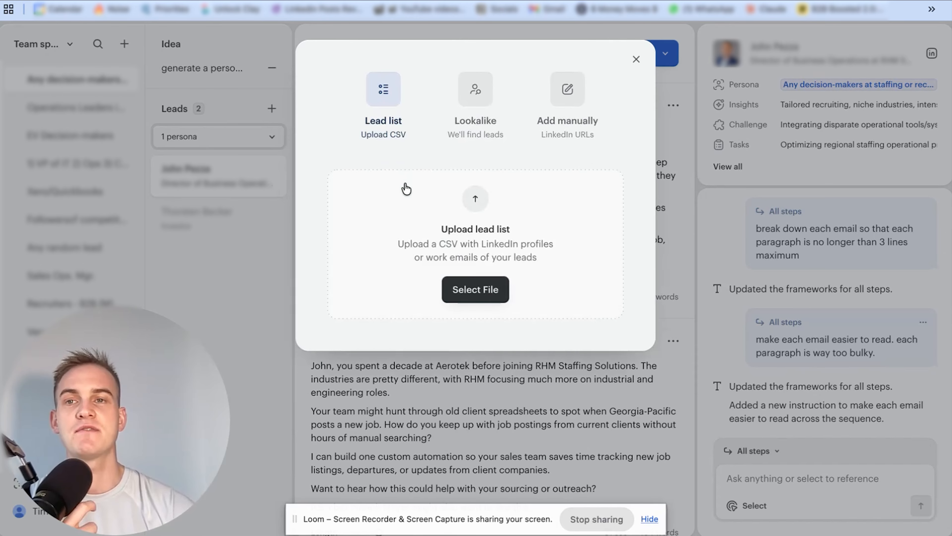
key(ctrl+Tab)
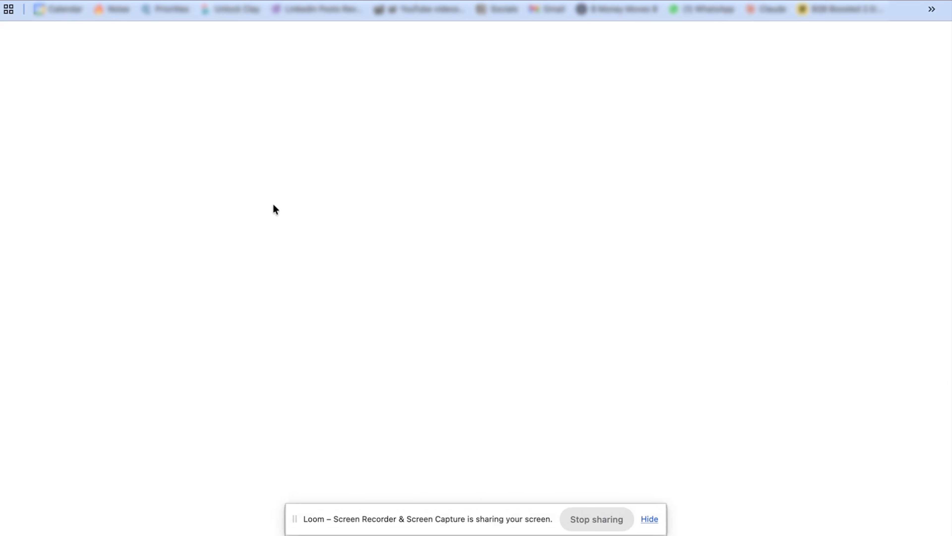
scroll(277, 215, down, 10)
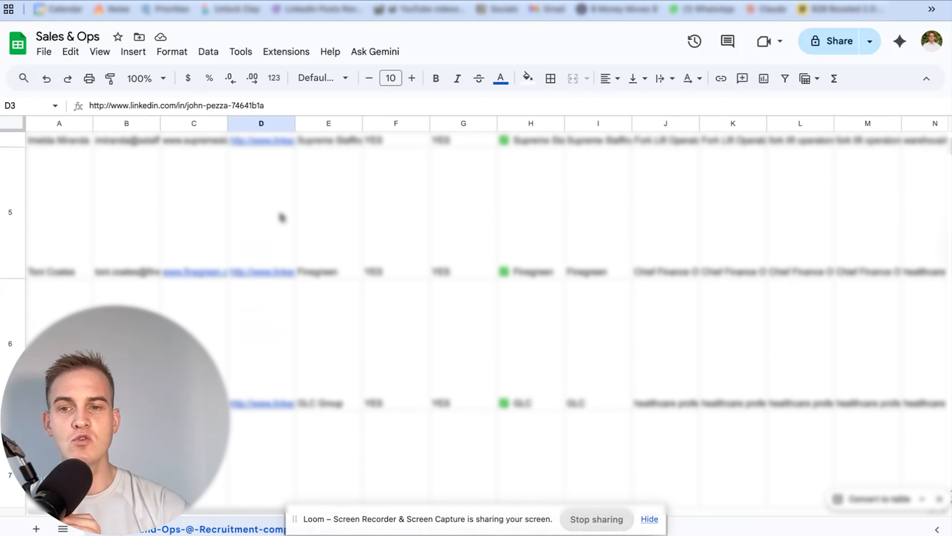
scroll(281, 217, up, 10)
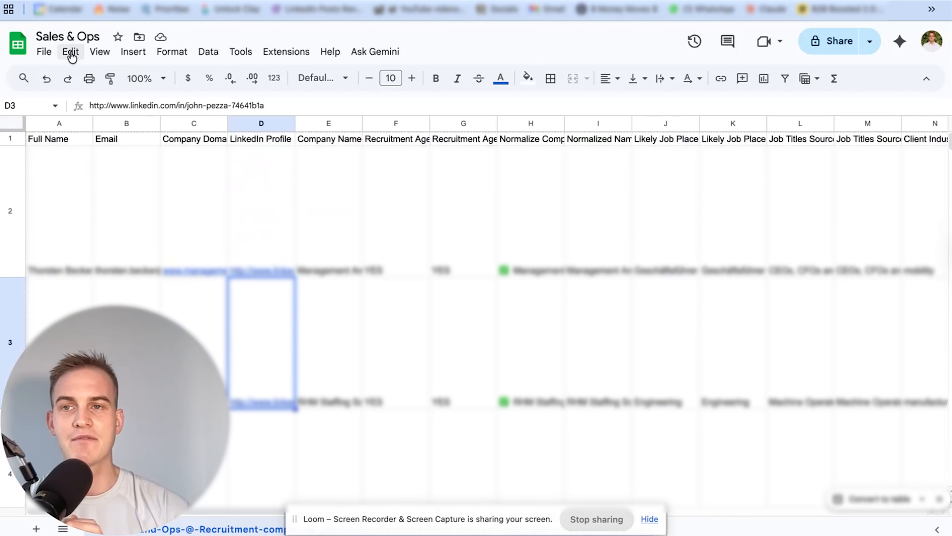
click(45, 53)
mouse_move(111, 219)
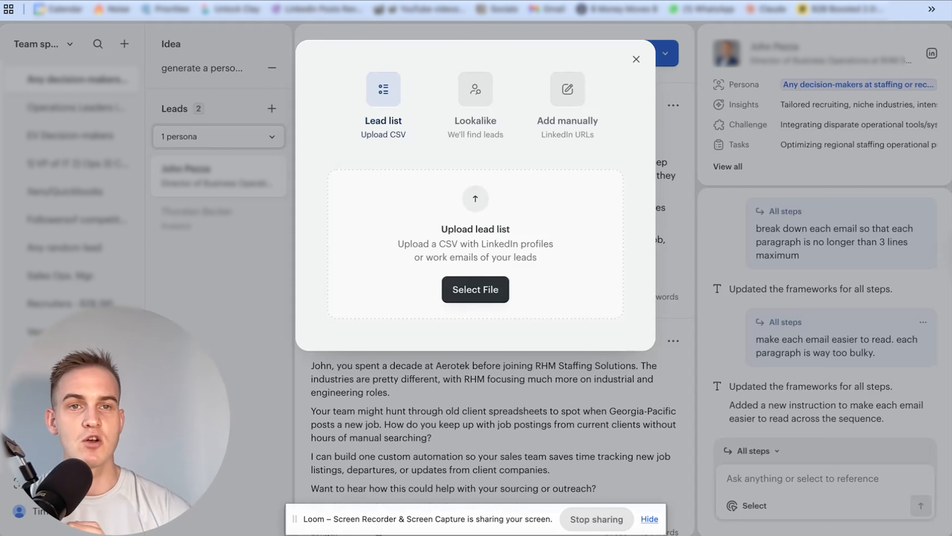
Upload the 8k Sales and Ops recruitment companies CSV file to the Twain campaign as its lead list
click(859, 1)
drag(681, 101, 487, 220)
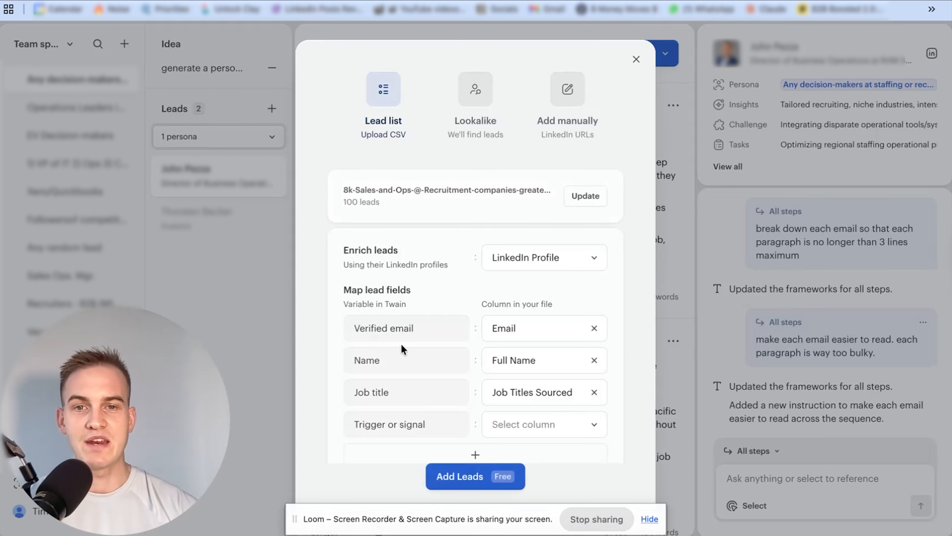
mouse_move(390, 329)
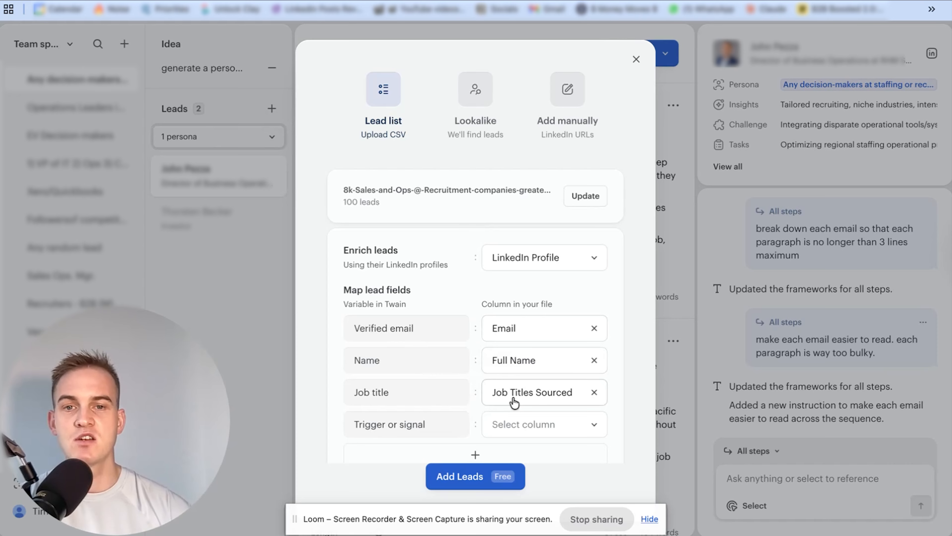
Map the Trigger or signal variable to the Company Website column and add the leads to the campaign
click(540, 429)
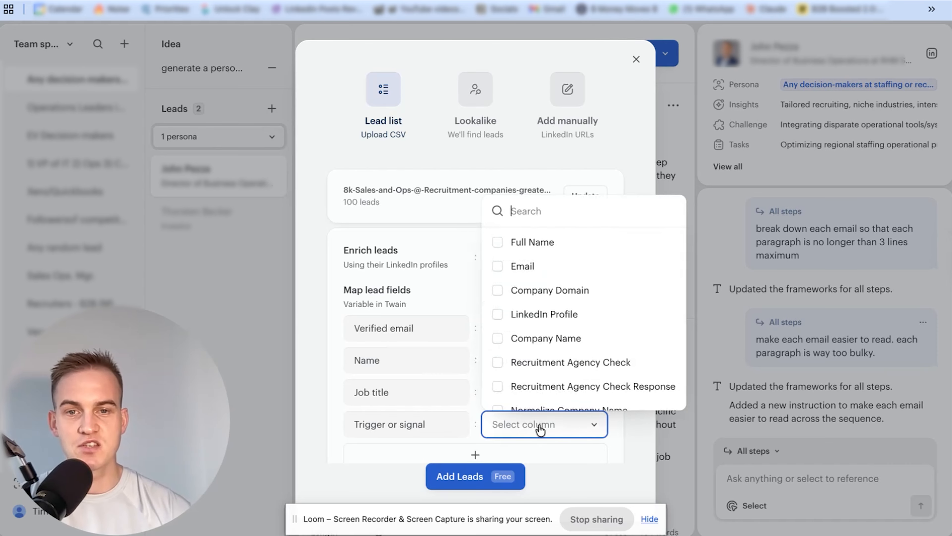
scroll(559, 331, down, 4)
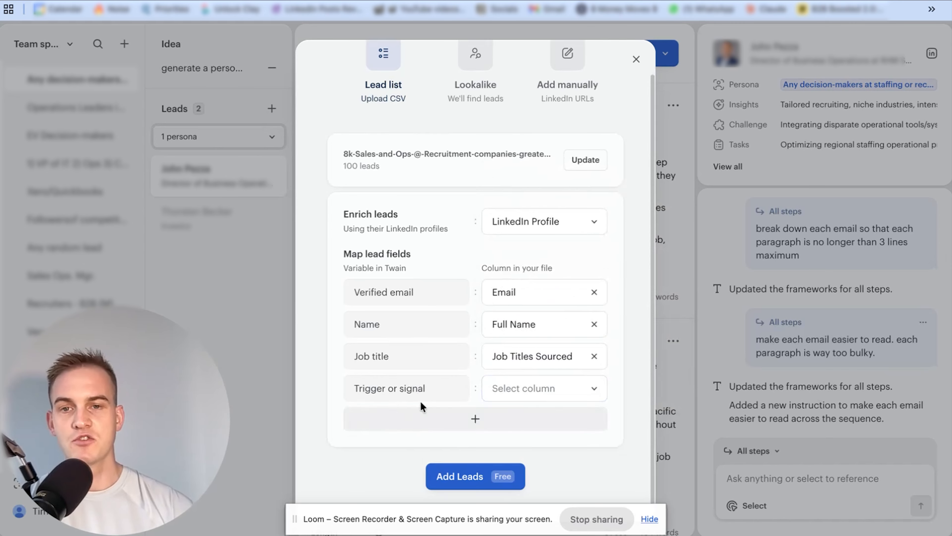
mouse_move(381, 388)
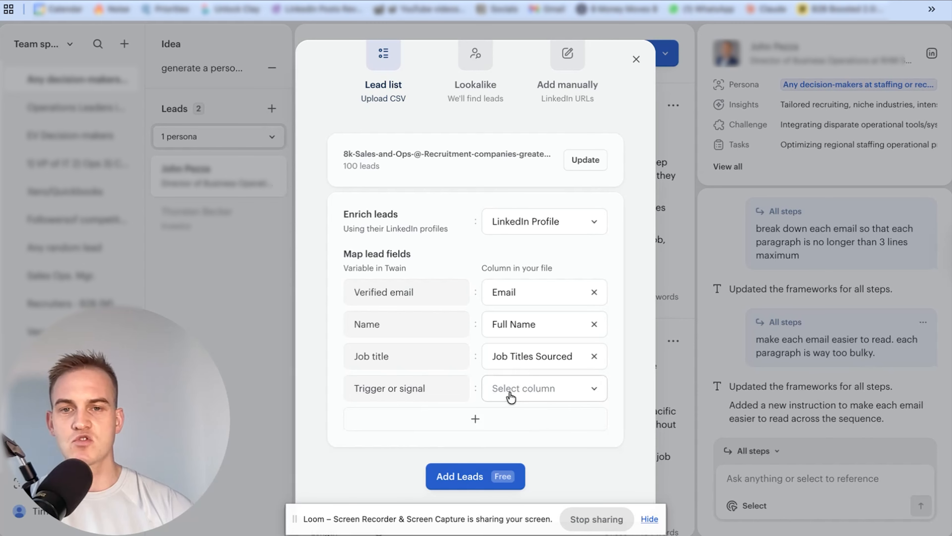
click(501, 397)
scroll(538, 337, down, 10)
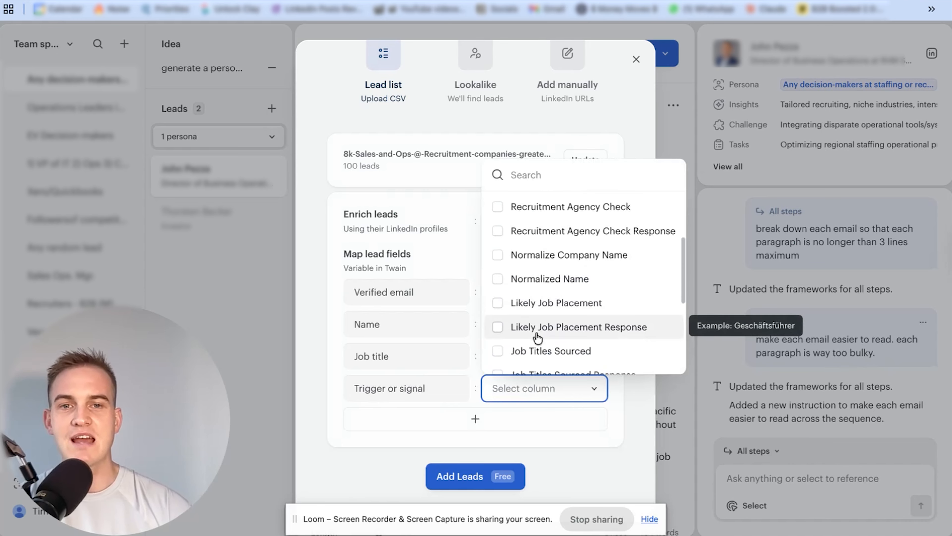
click(559, 312)
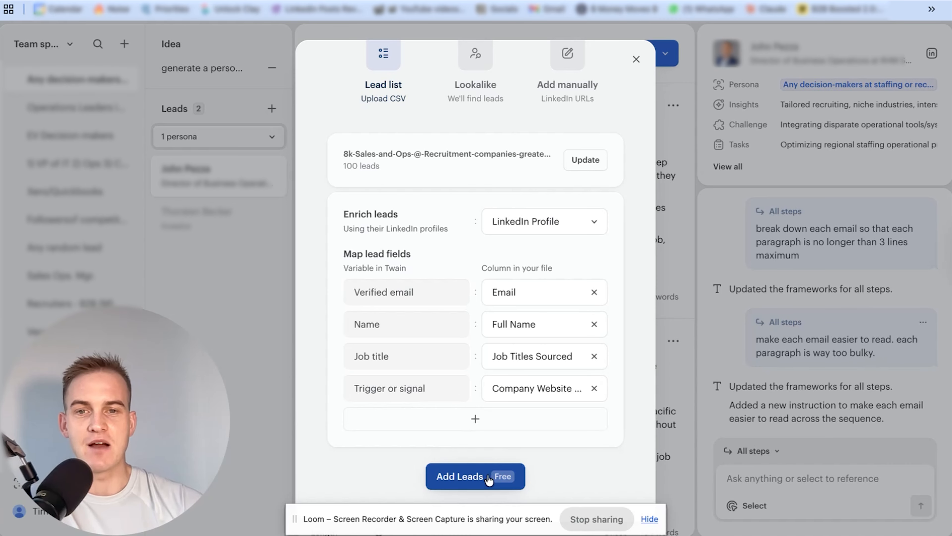
click(478, 481)
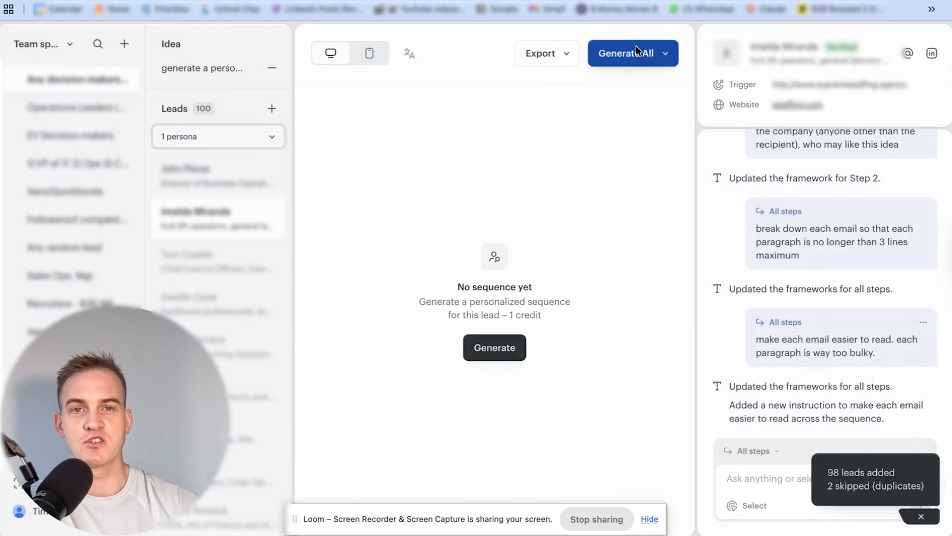
Check the generation options for all leads and generate the personalized sequence for the second lead in the list
click(665, 57)
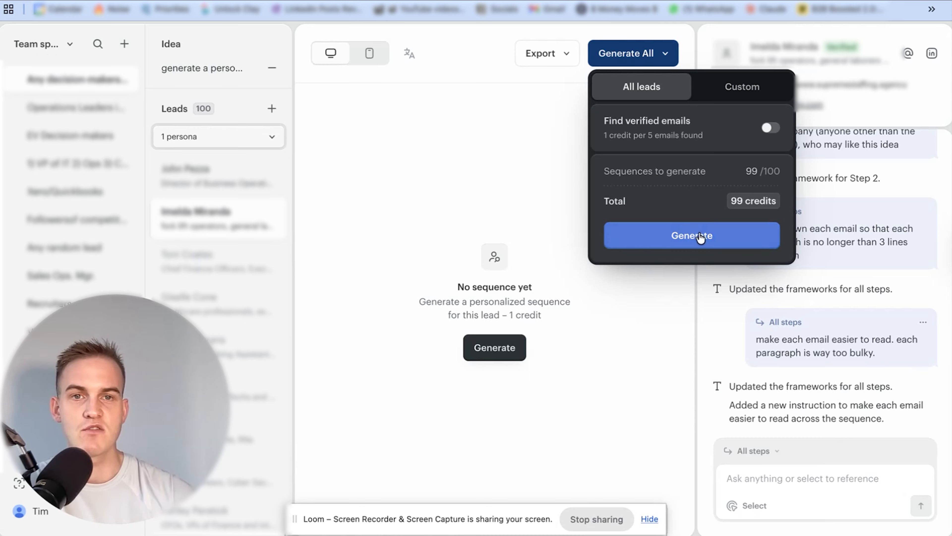
click(164, 182)
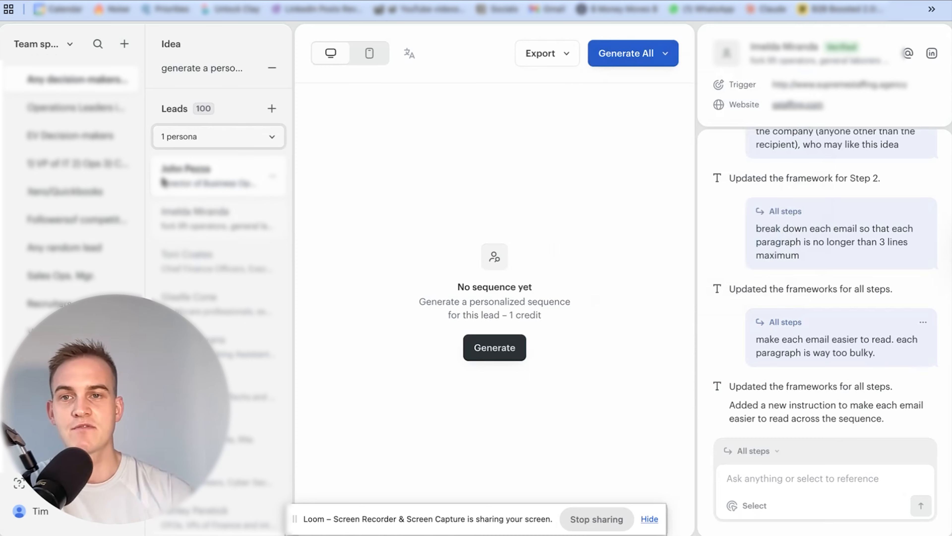
click(214, 221)
click(482, 350)
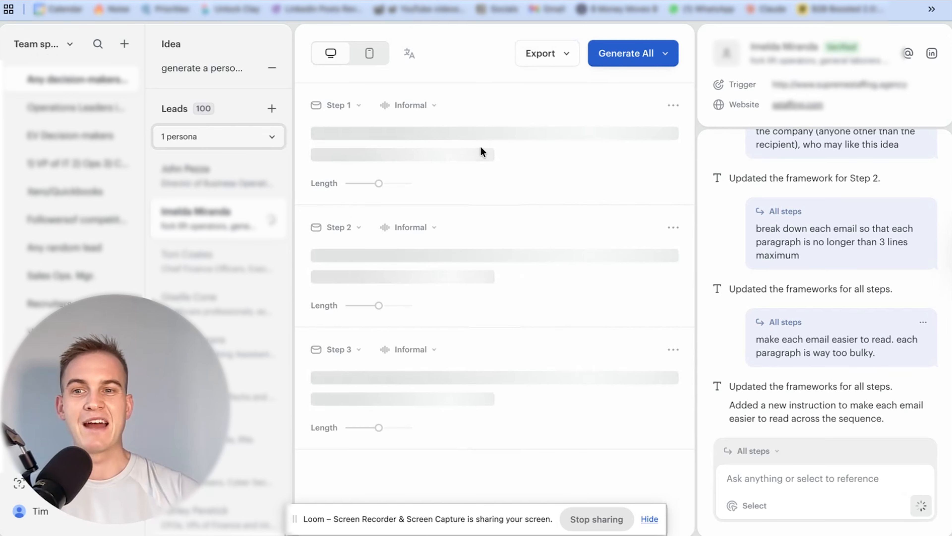
Choose Smartlead as the export destination for the leads and switch to the Smartlead web app
click(569, 56)
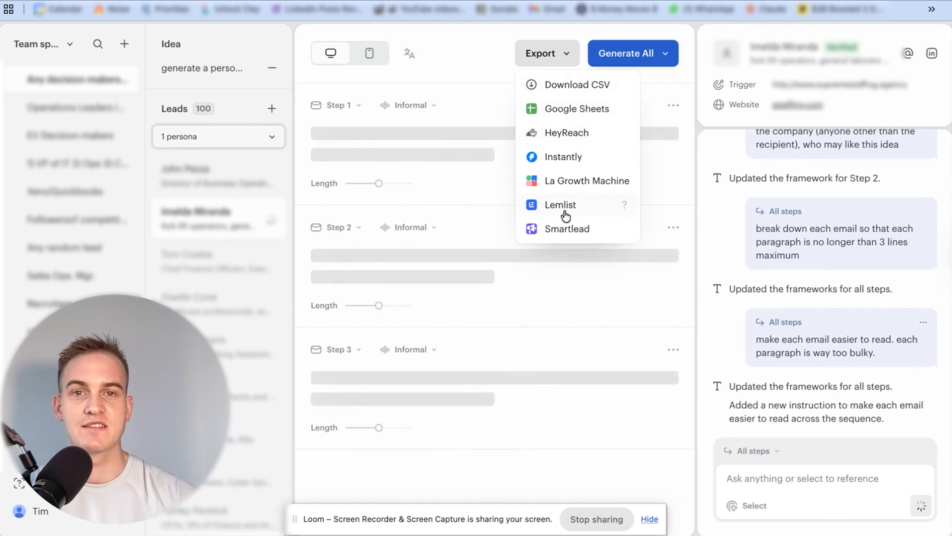
click(558, 232)
key(alt+space)
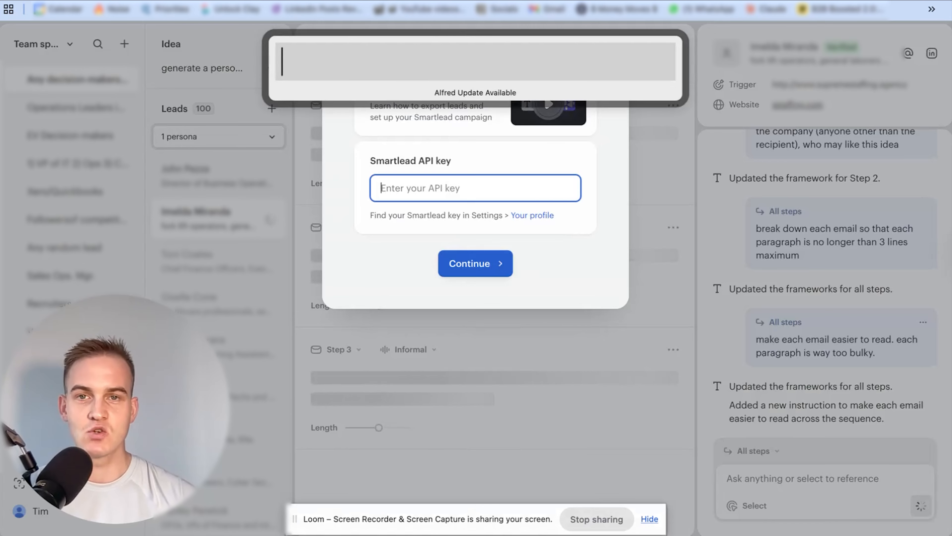
text(sm)
key(Return)
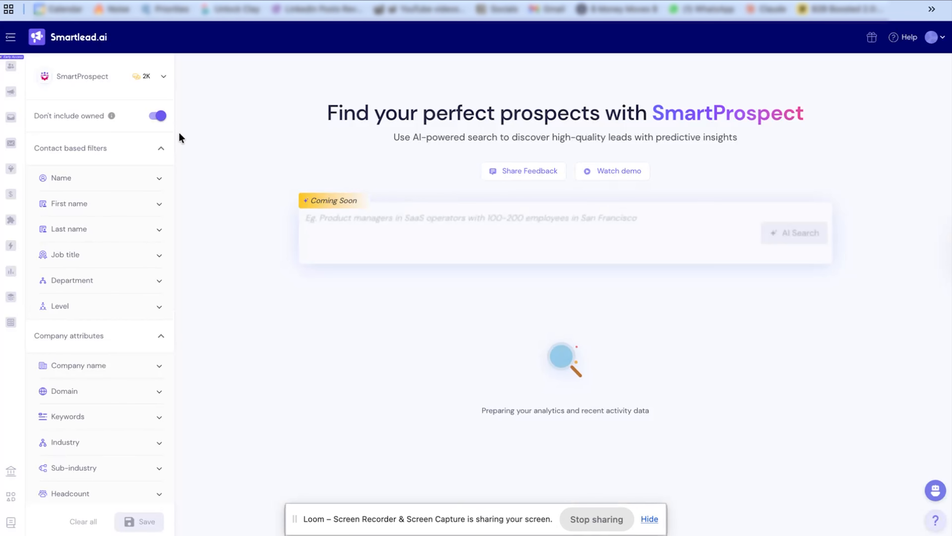
Copy the admin API key from Smartlead's API key management settings, paste it into Twain's Smartlead API key field and continue
drag(179, 131, 861, 72)
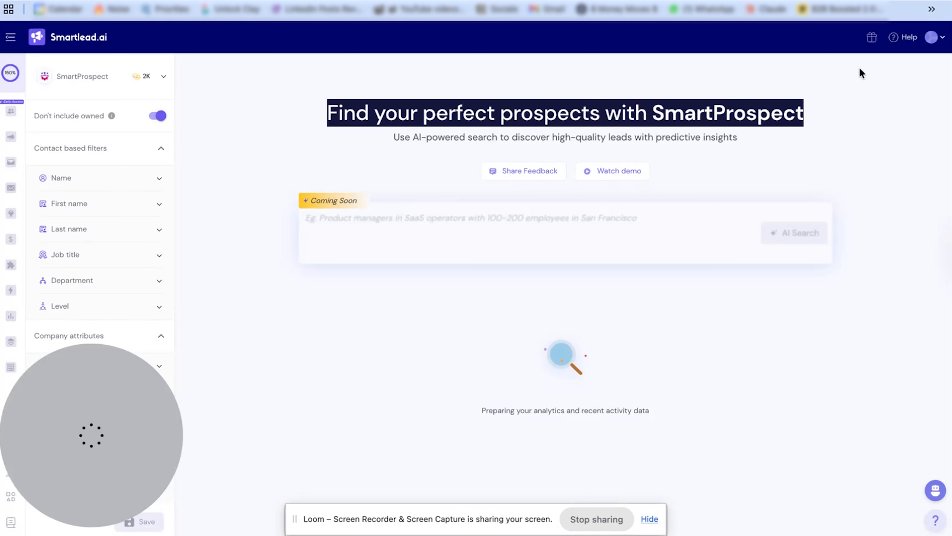
click(941, 37)
click(819, 186)
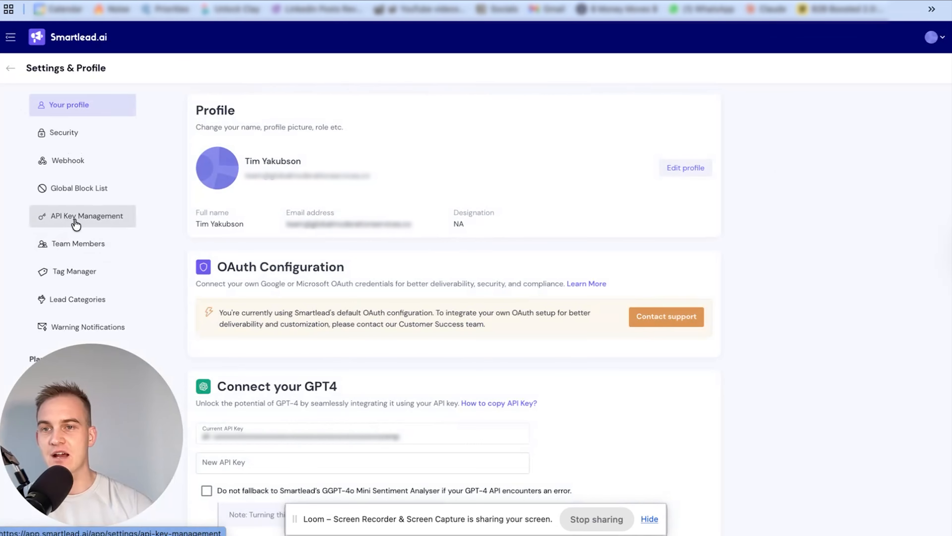
click(80, 220)
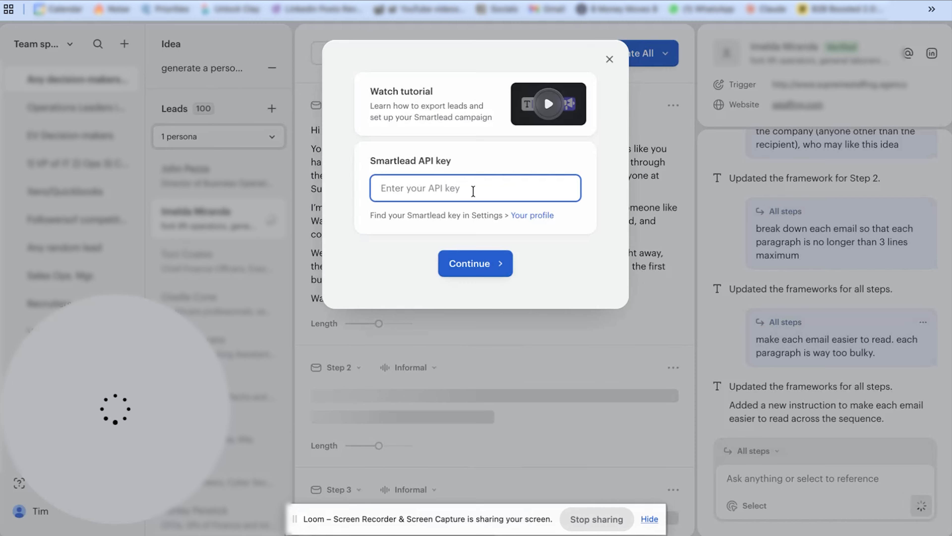
key(ctrl+v)
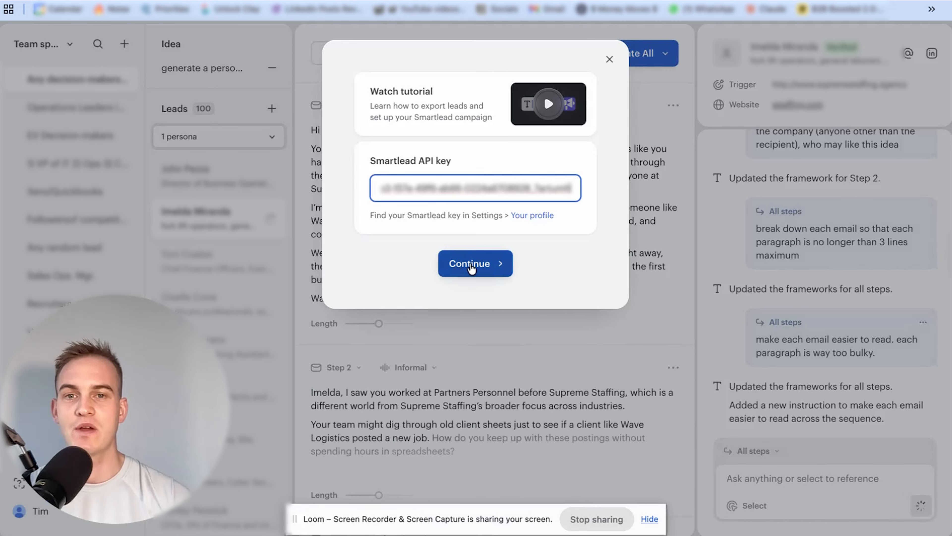
click(471, 266)
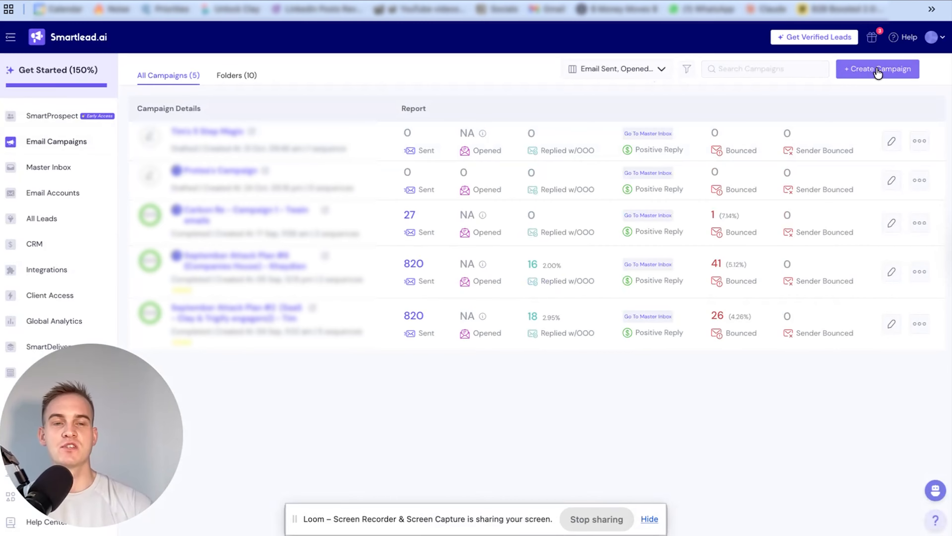
In Smartlead, create an email campaign and name it with the owner's first name followed by "Outreach 101"
click(861, 71)
click(155, 40)
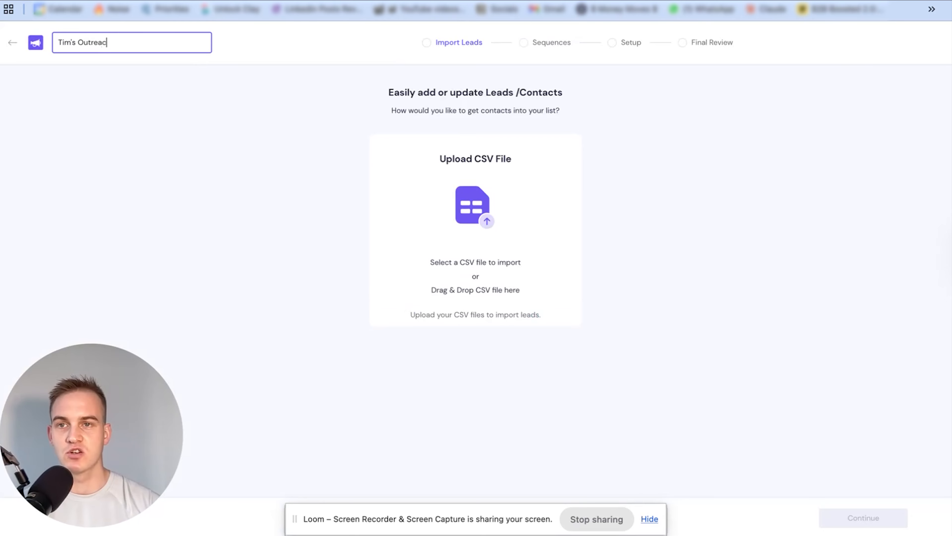
click(683, 187)
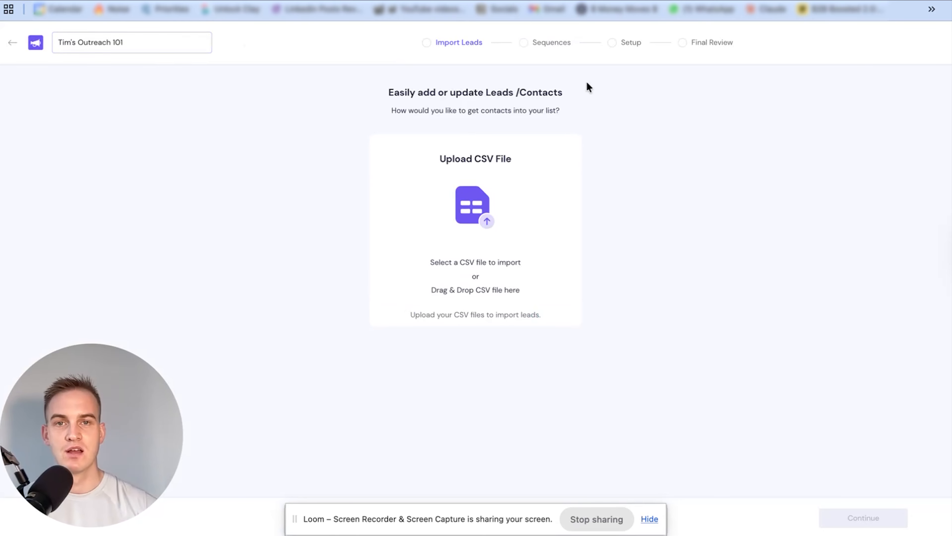
Fill the first sequence email with placeholder body "dffdaf" and subject "faafsasf", and save it before returning to the campaign list
click(559, 43)
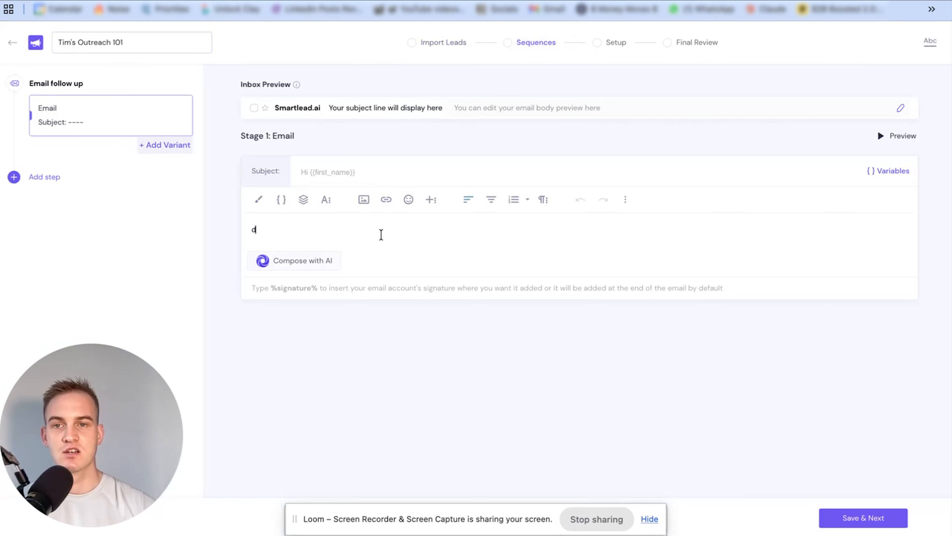
click(382, 176)
text(faafsasf)
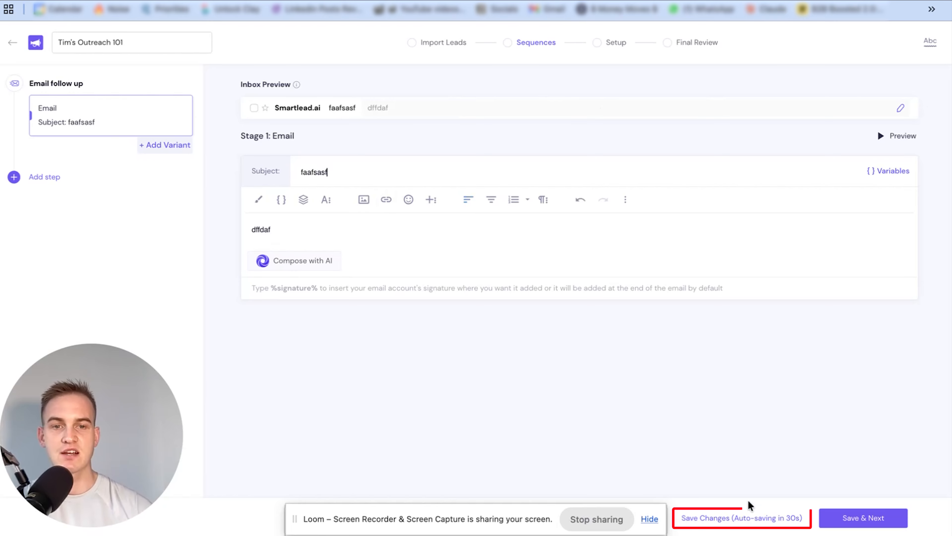
click(742, 518)
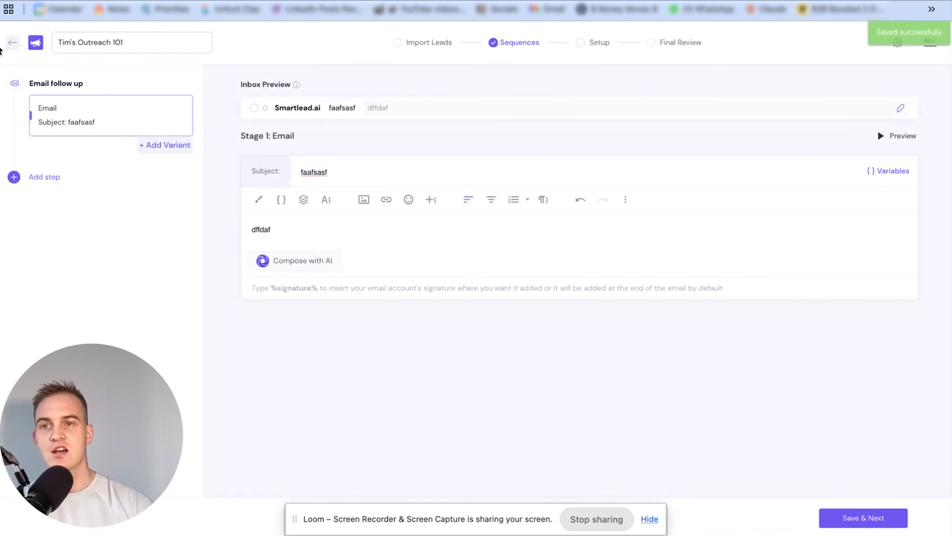
click(9, 44)
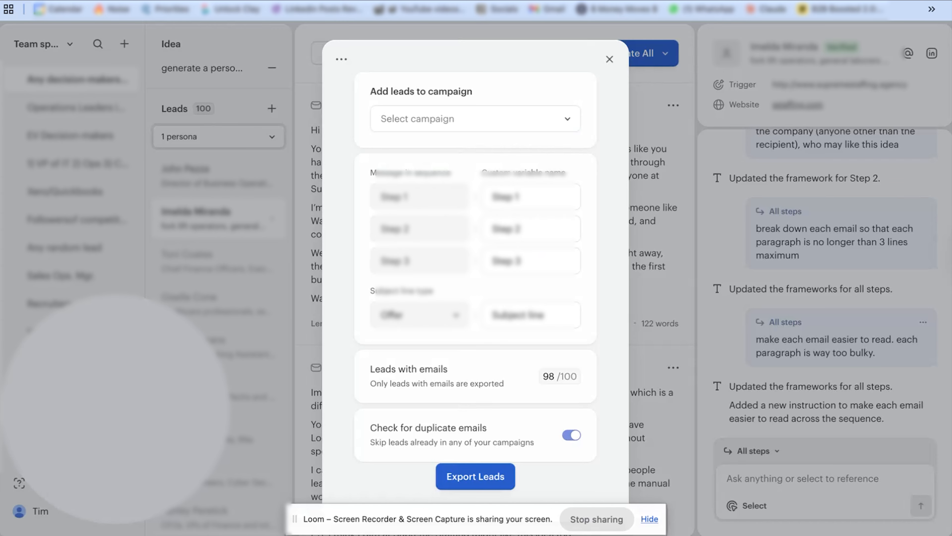
Back in Twain, refresh the Smartlead campaign list and select the Outreach 101 campaign as the export target
click(567, 119)
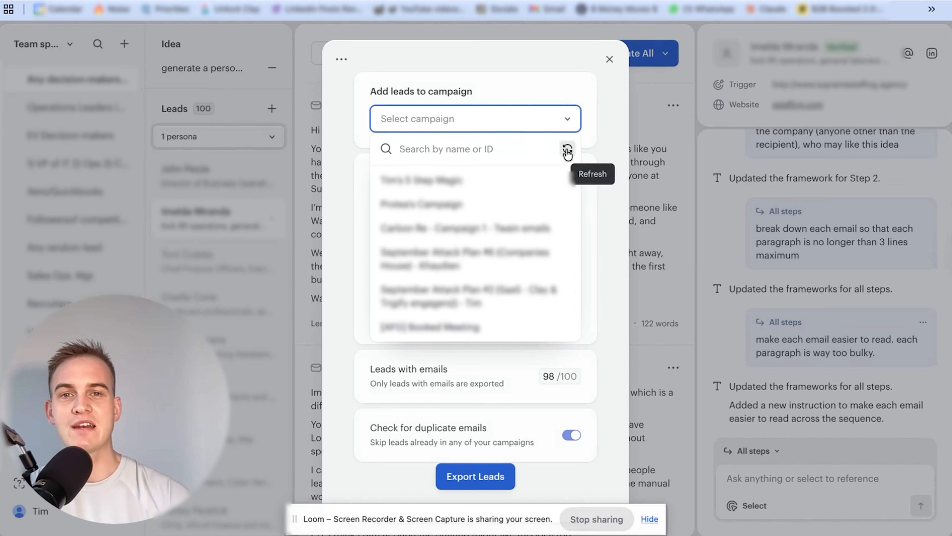
click(567, 150)
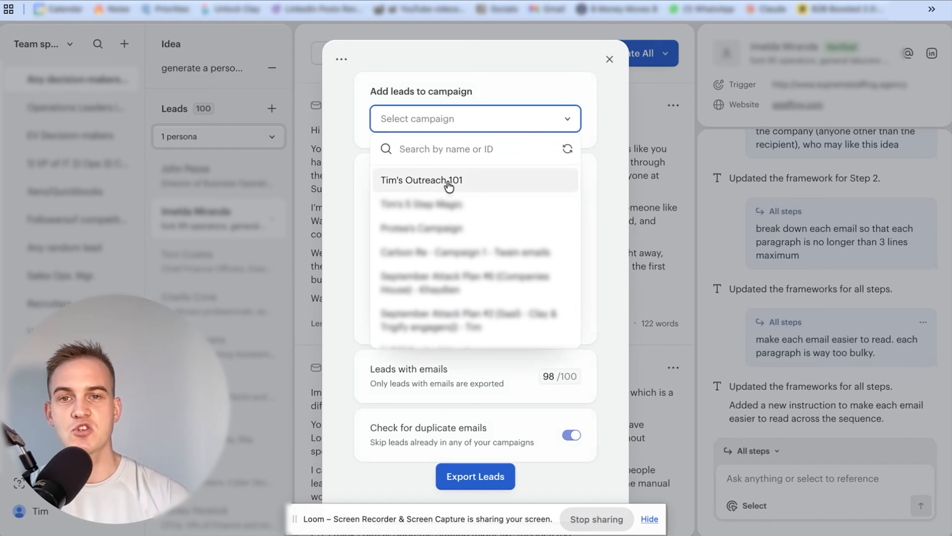
click(432, 185)
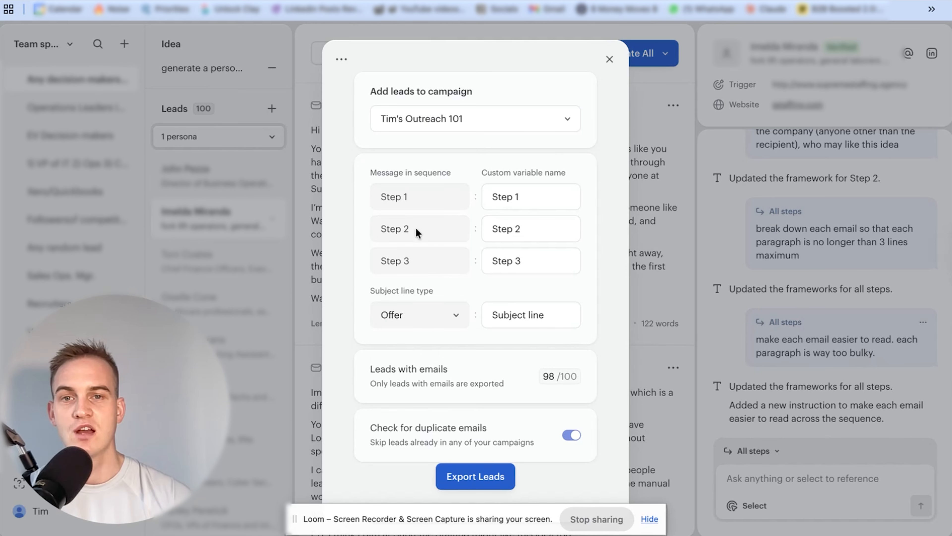
Name the custom variables for Steps 1 to 3 "Email 1", "Email 2" and "Email 3", and export the leads
triple_click(525, 197)
text(Email)
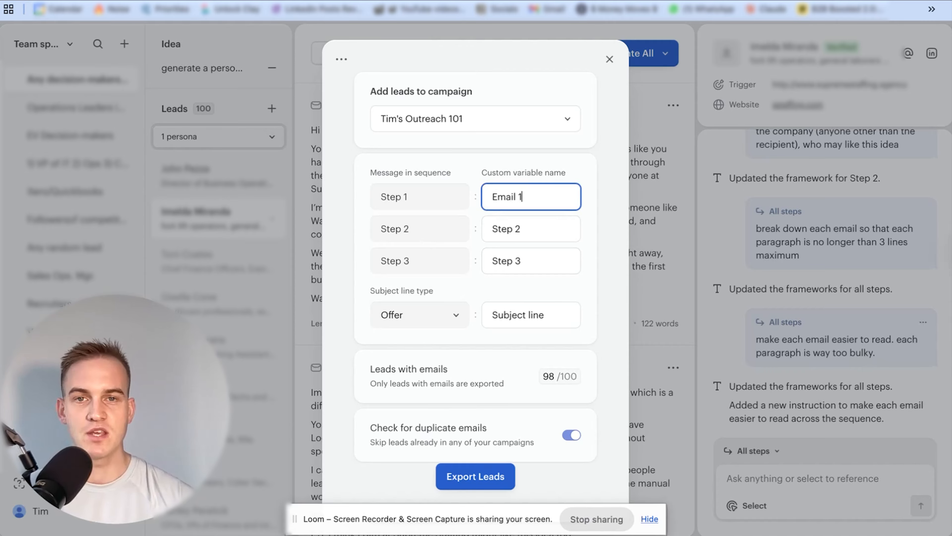
key(super+a)
triple_click(538, 230)
text(Email 2)
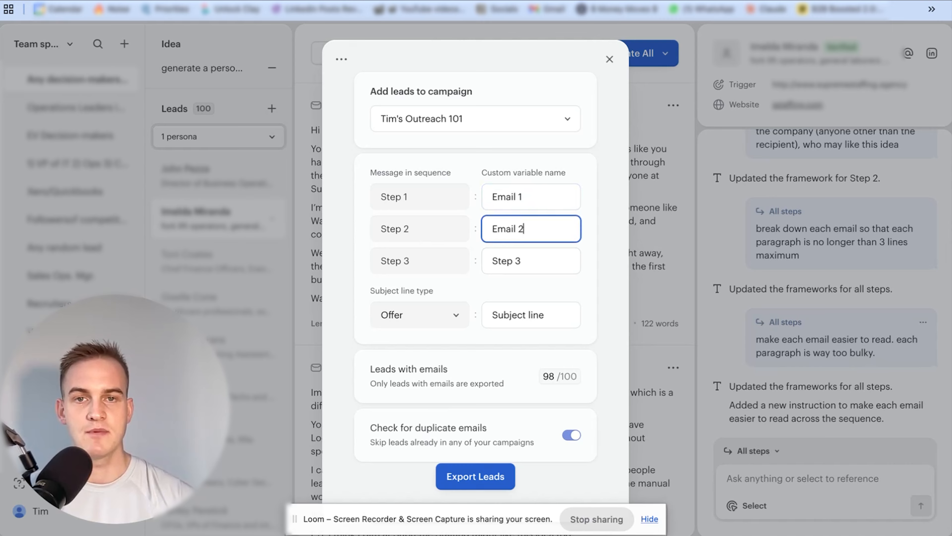
triple_click(533, 252)
key(super+v)
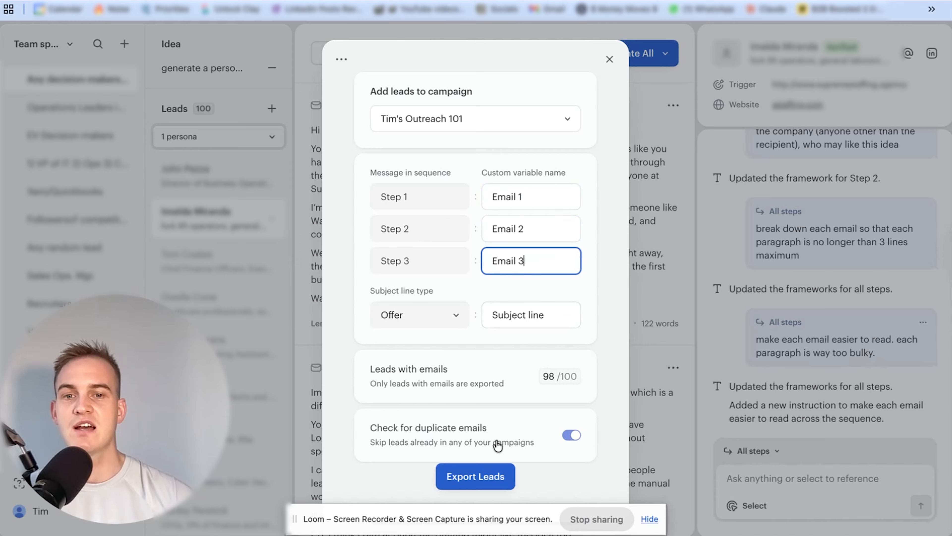
click(469, 478)
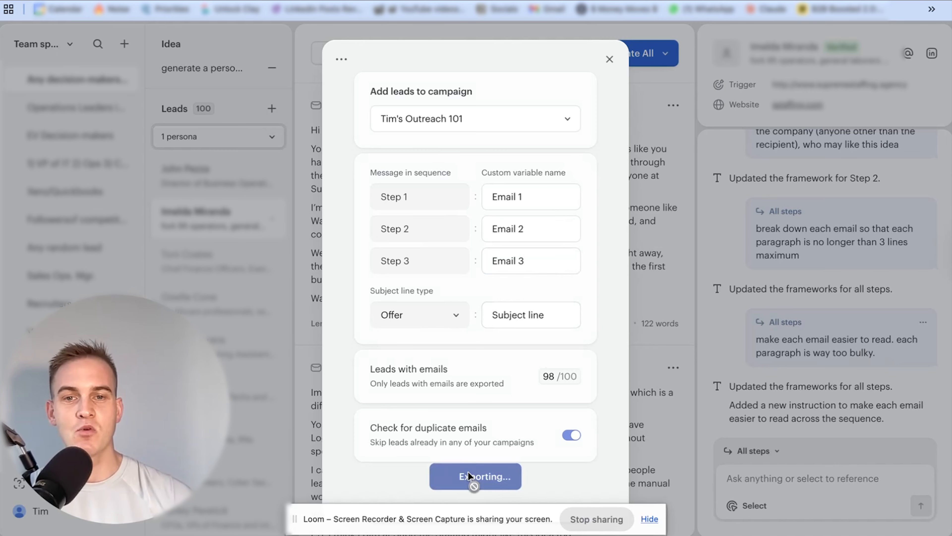
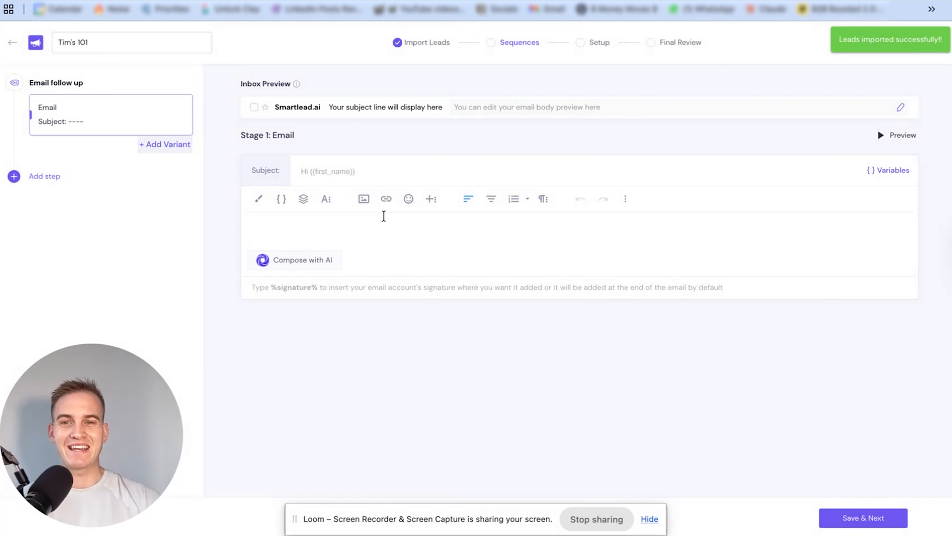
Insert the {{Twain_step_1}} variable as the body of the Stage 1 email
click(279, 206)
scroll(326, 296, down, 2)
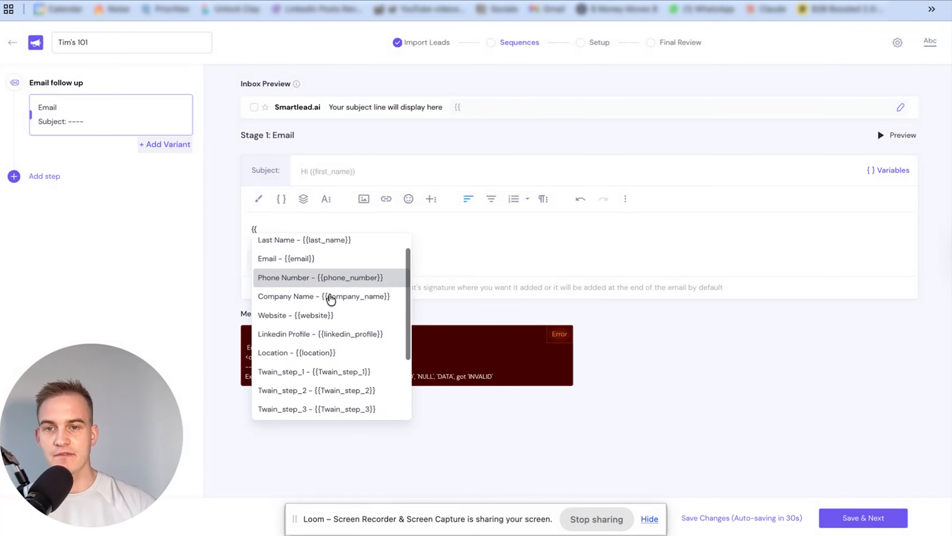
click(321, 364)
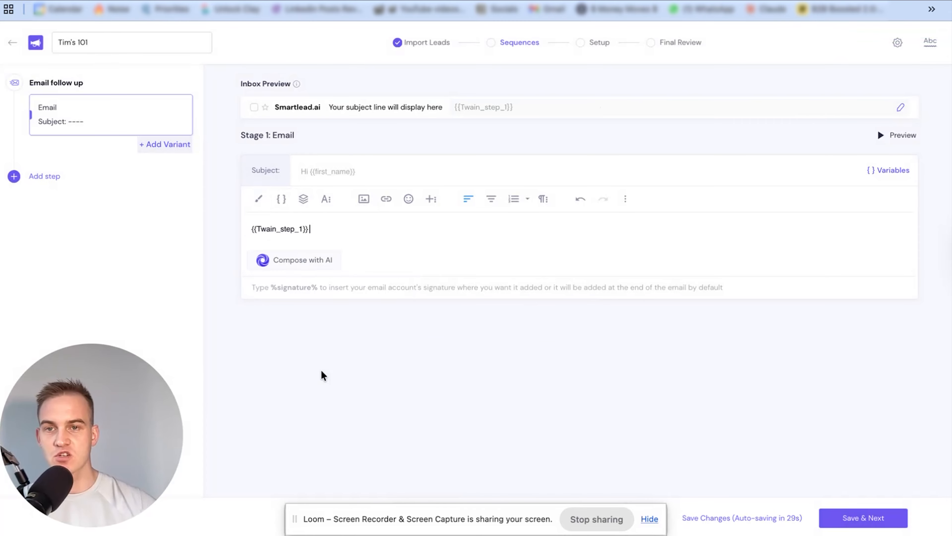
click(746, 518)
click(578, 313)
Set the Stage 1 email's subject to the {{Subject_Line_(Offer)}} variable and save the changes
click(399, 175)
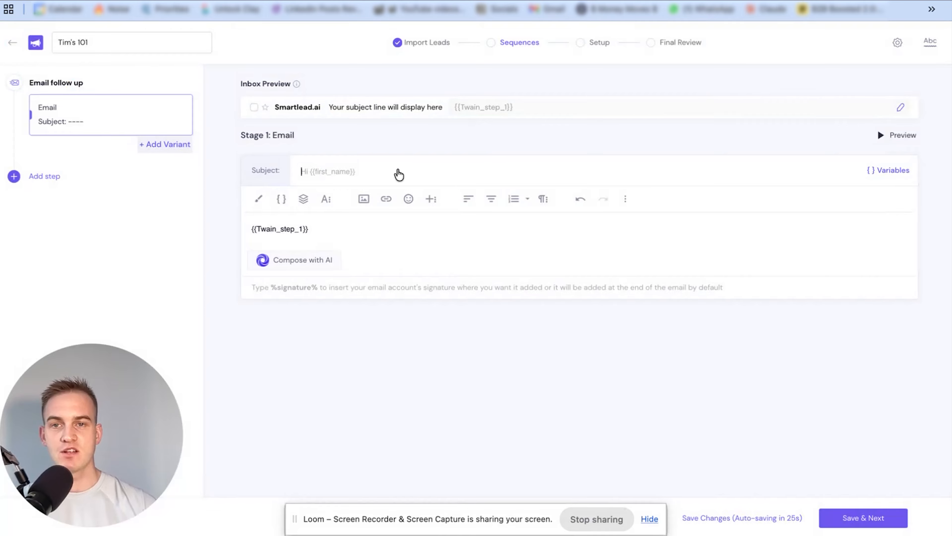
text({{)
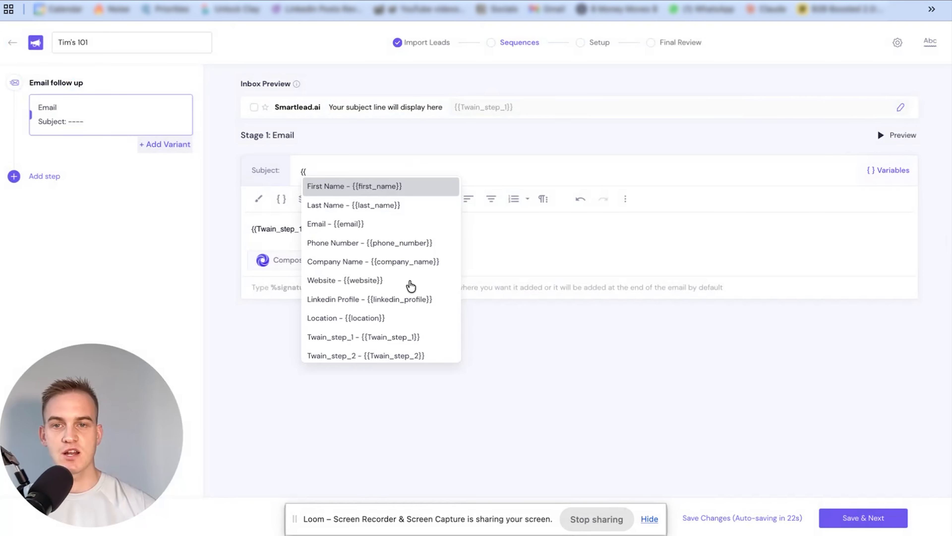
scroll(410, 283, down, 2)
scroll(398, 287, down, 1)
click(397, 285)
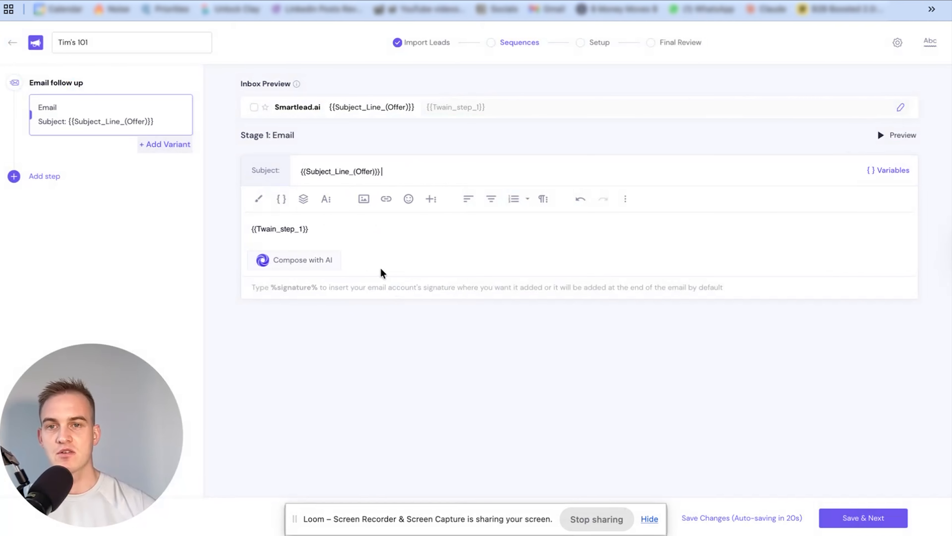
click(702, 518)
Add a second email to the sequence after a 3-day wait, with {{Twain_step_2}} as its body, and save it
click(44, 176)
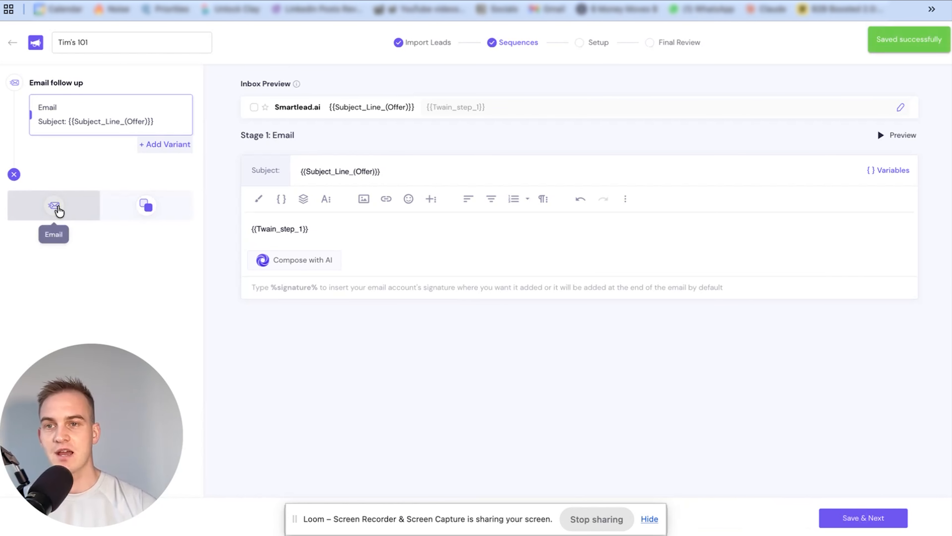
click(59, 211)
click(72, 179)
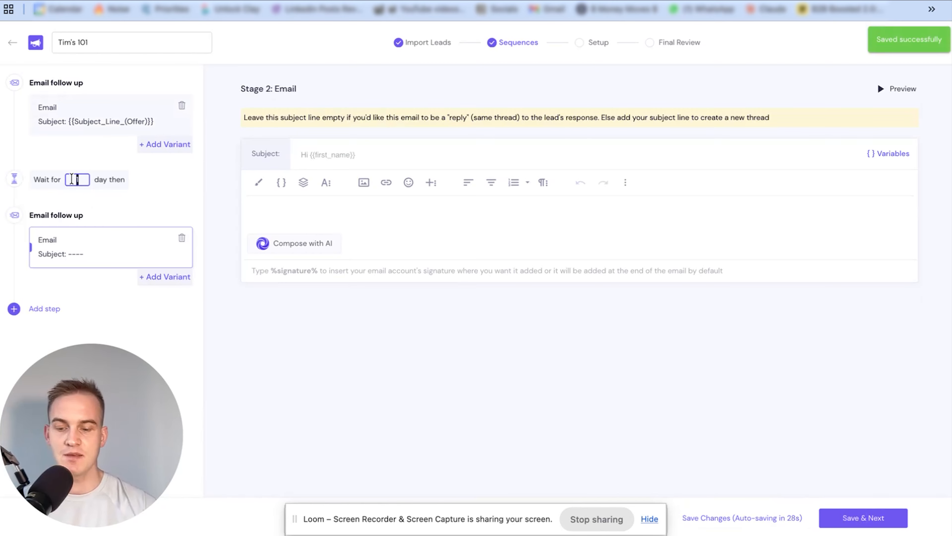
text(3)
click(294, 210)
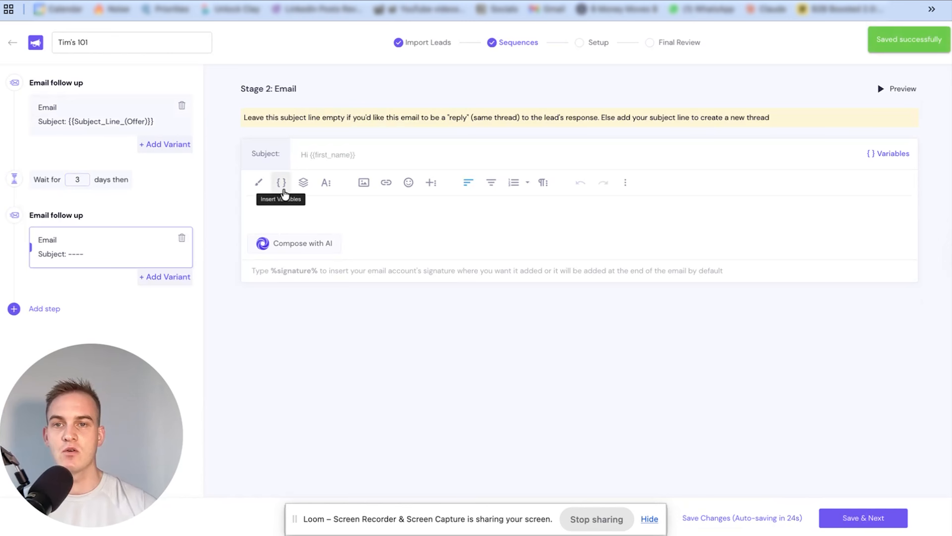
click(284, 193)
click(351, 341)
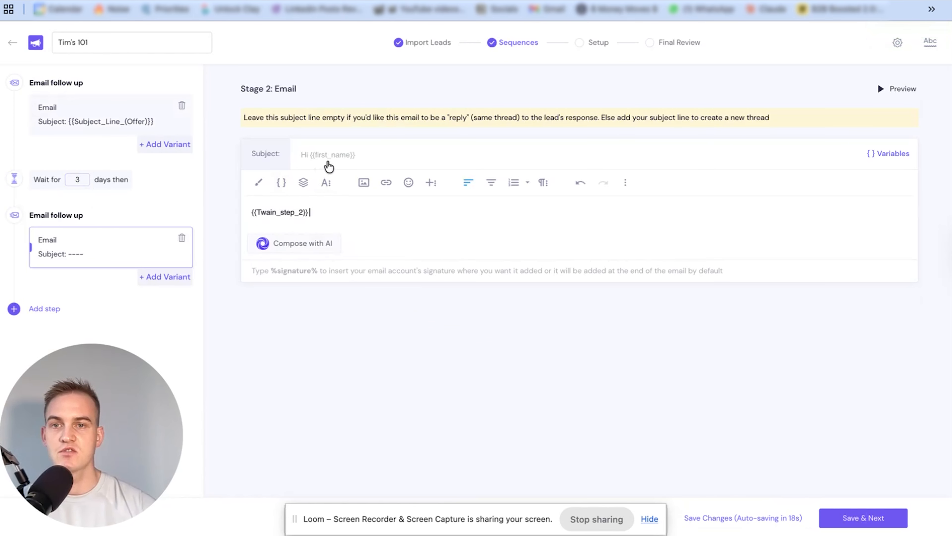
click(712, 518)
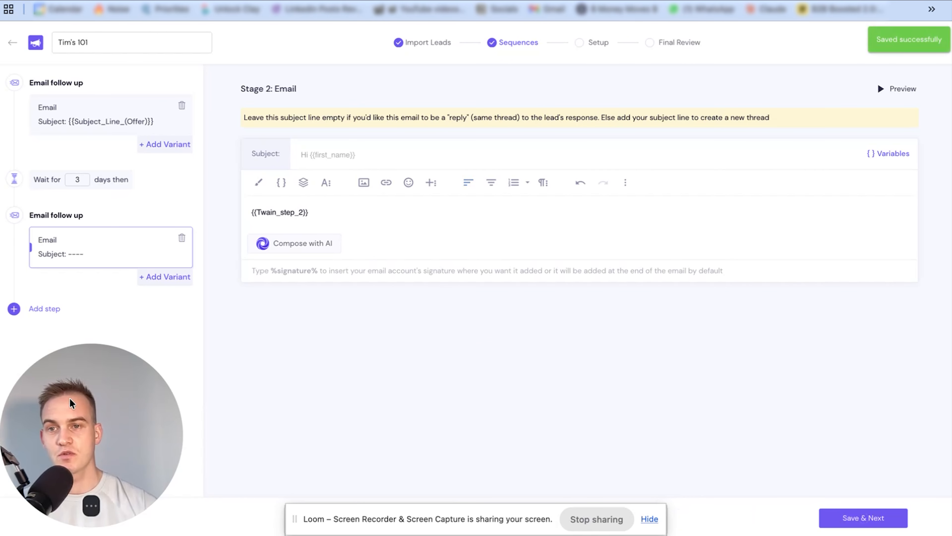
Add a third email to the sequence after another 3-day wait, with {{Twain_step_3}} as its body
drag(71, 403, 415, 134)
click(53, 307)
click(55, 335)
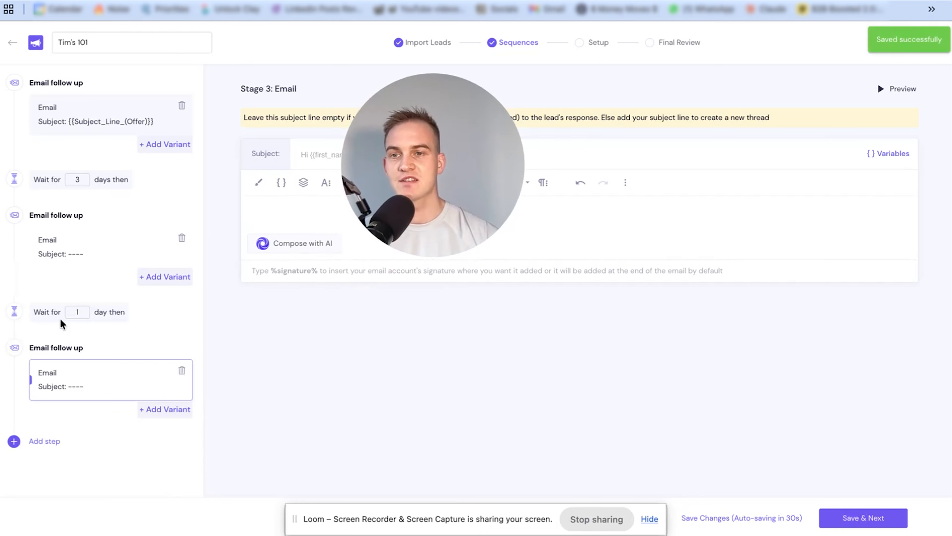
double_click(77, 312)
text(3)
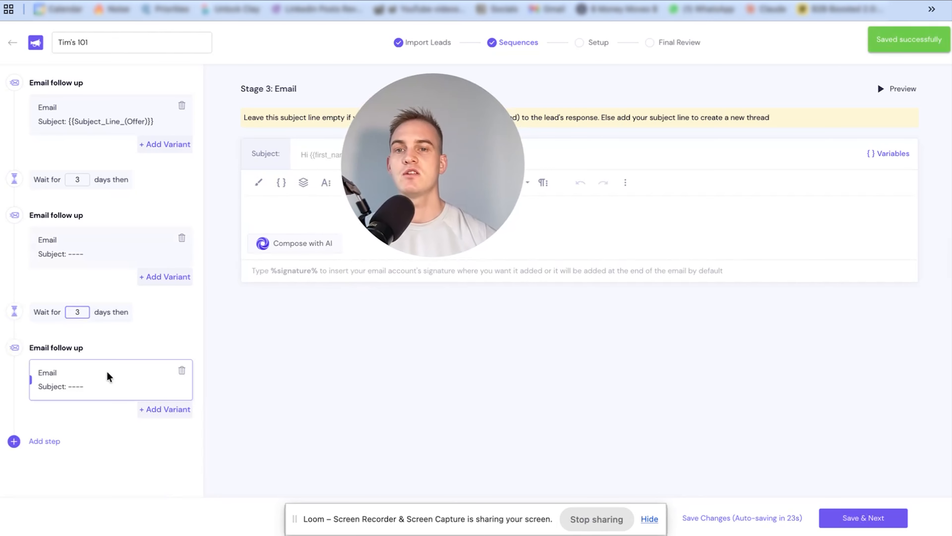
click(281, 182)
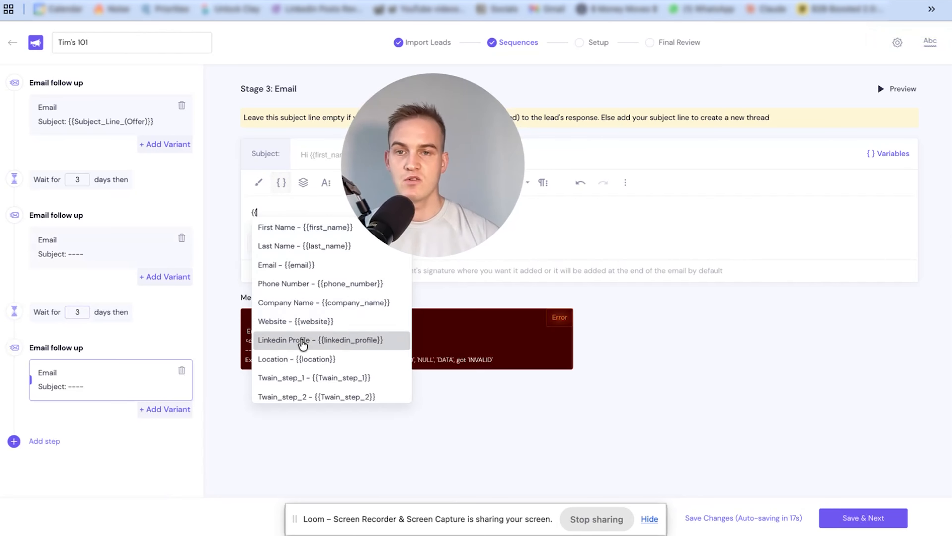
scroll(303, 345, down, 3)
click(304, 332)
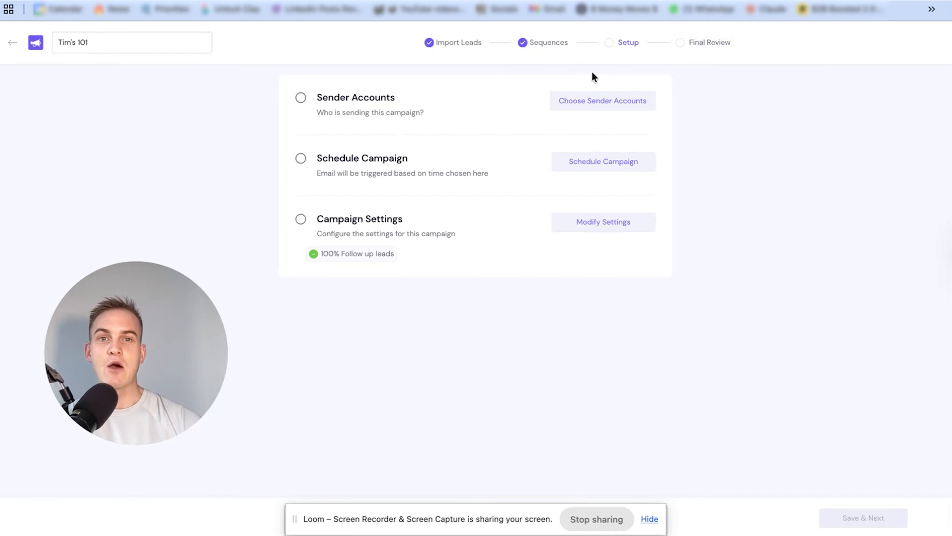
Check which sender email accounts are available for the campaign
click(301, 98)
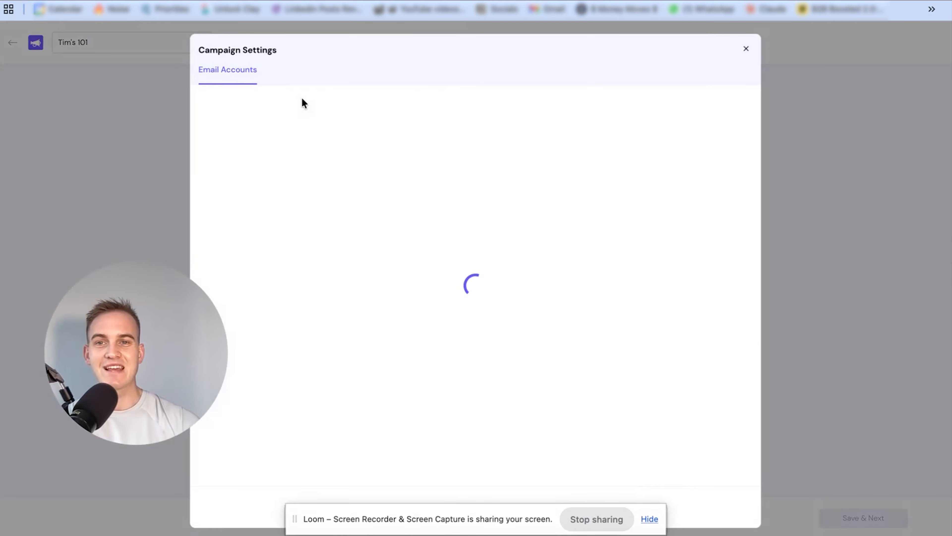
click(745, 49)
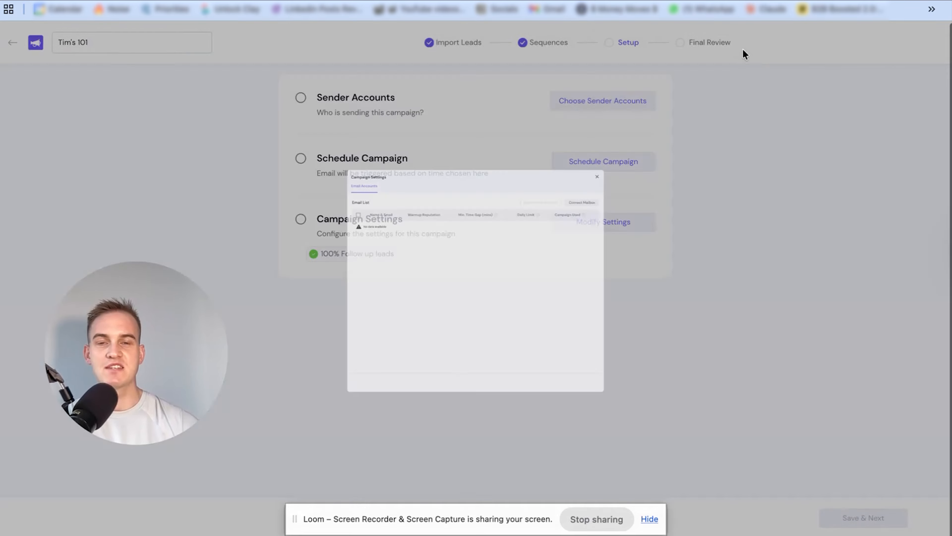
In the campaign's schedule settings, choose the Europe/London time zone
click(302, 159)
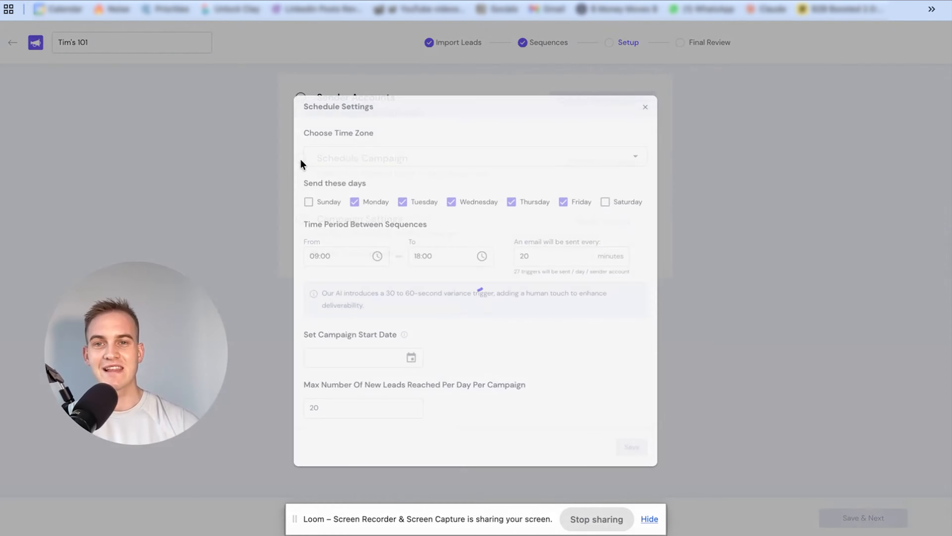
click(462, 136)
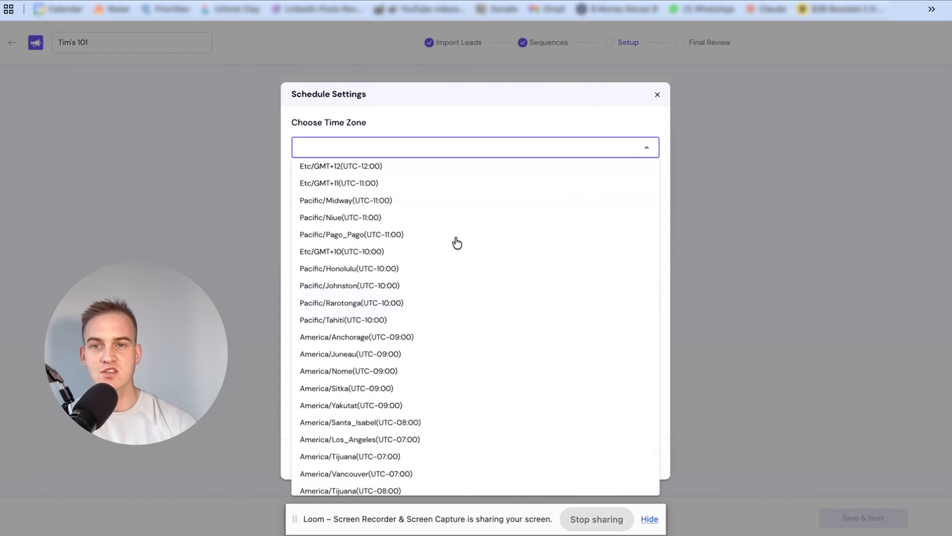
text(londo)
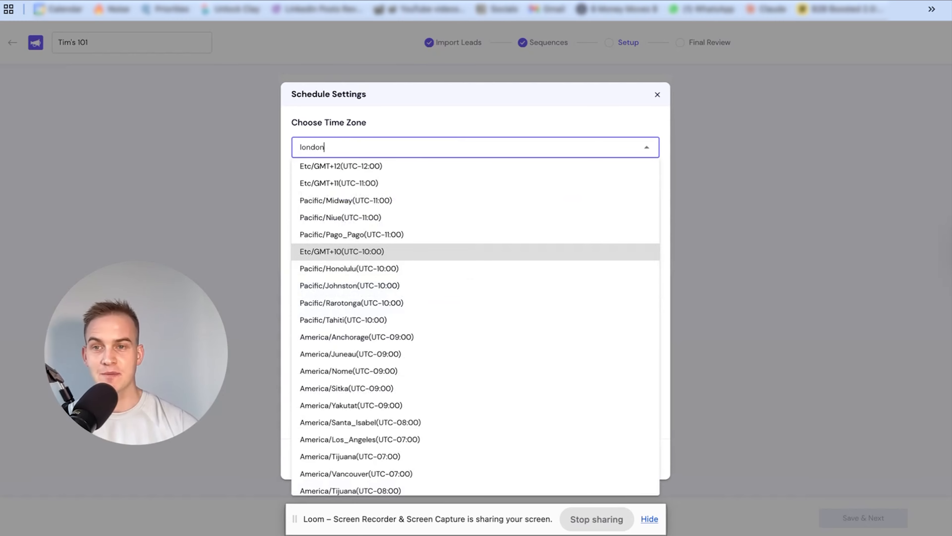
text(n)
click(439, 167)
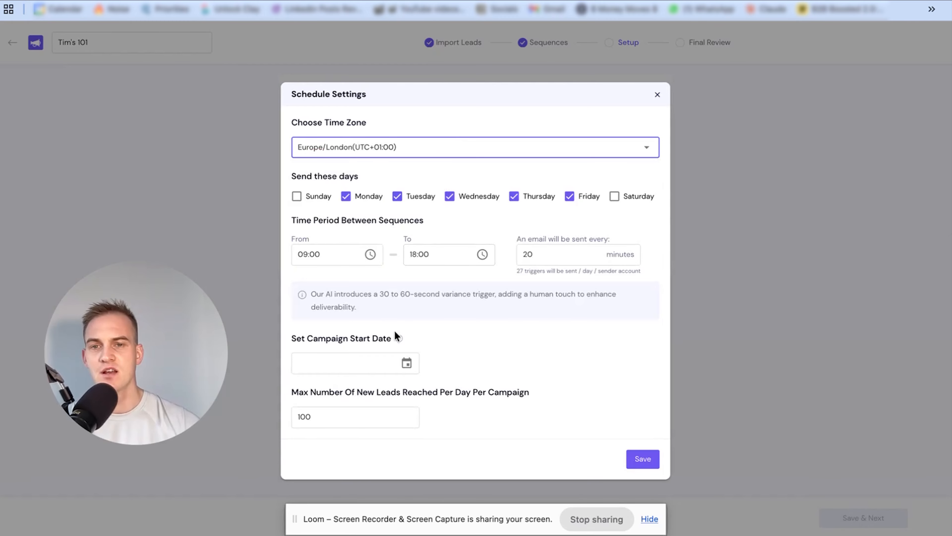
Set the campaign start date to November 7, 2025 and the maximum new leads per day to 1000, and save the schedule
click(387, 364)
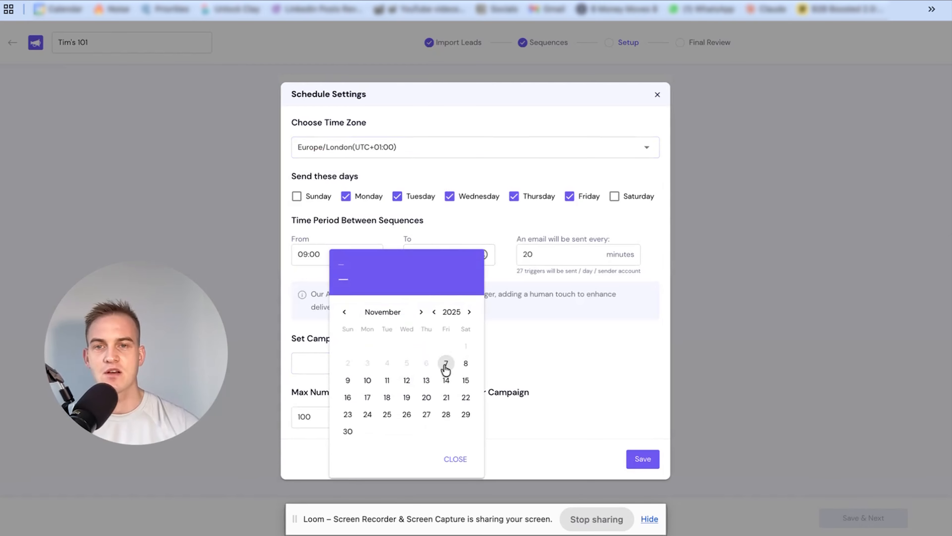
click(445, 363)
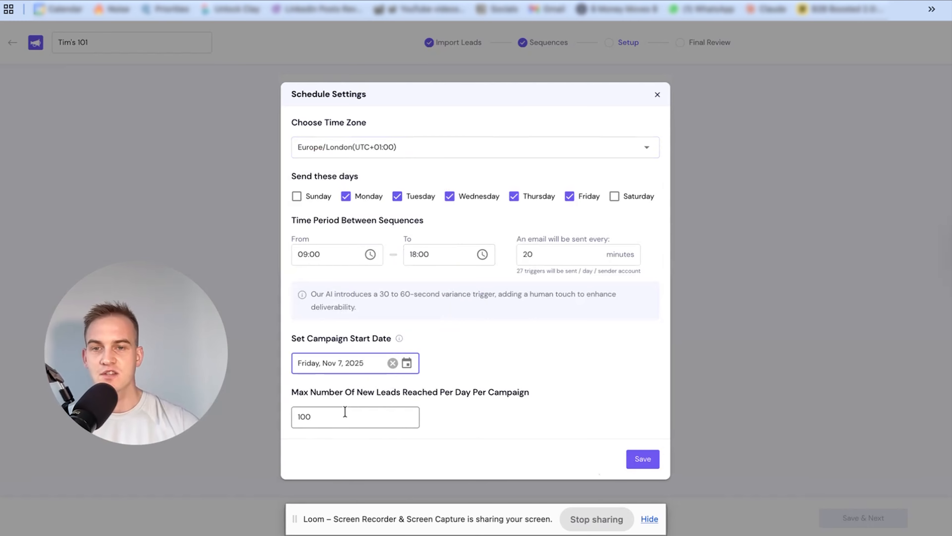
drag(344, 413, 291, 408)
text(100)
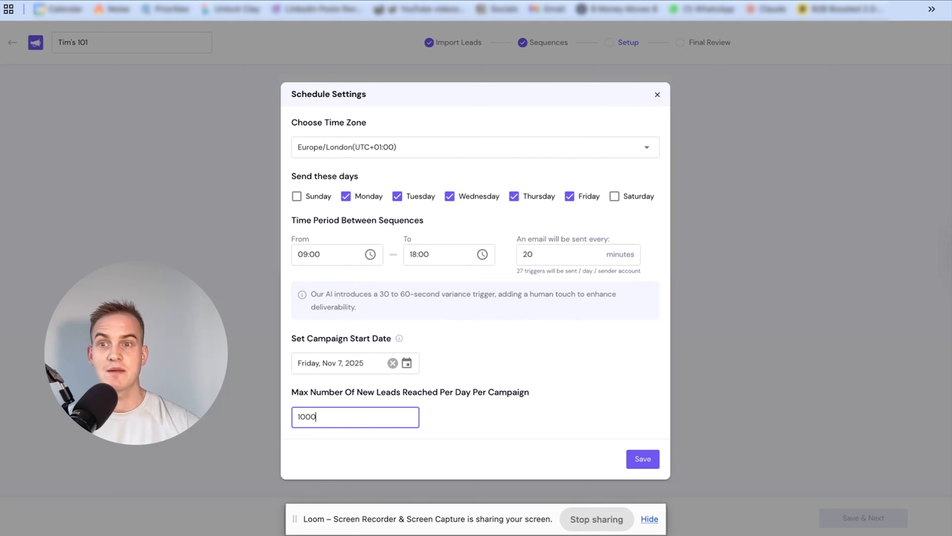
click(652, 465)
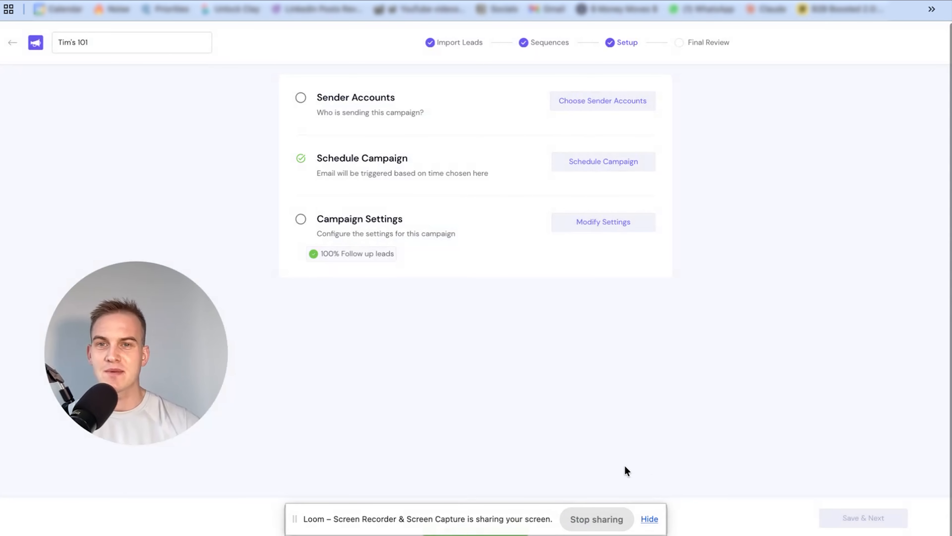
Look through the general campaign settings and save them
click(301, 226)
scroll(340, 272, down, 10)
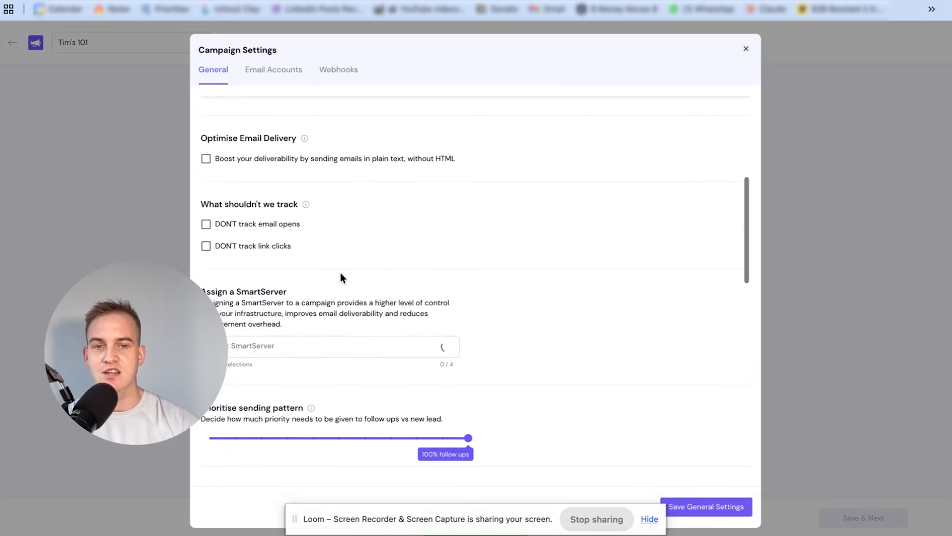
click(695, 506)
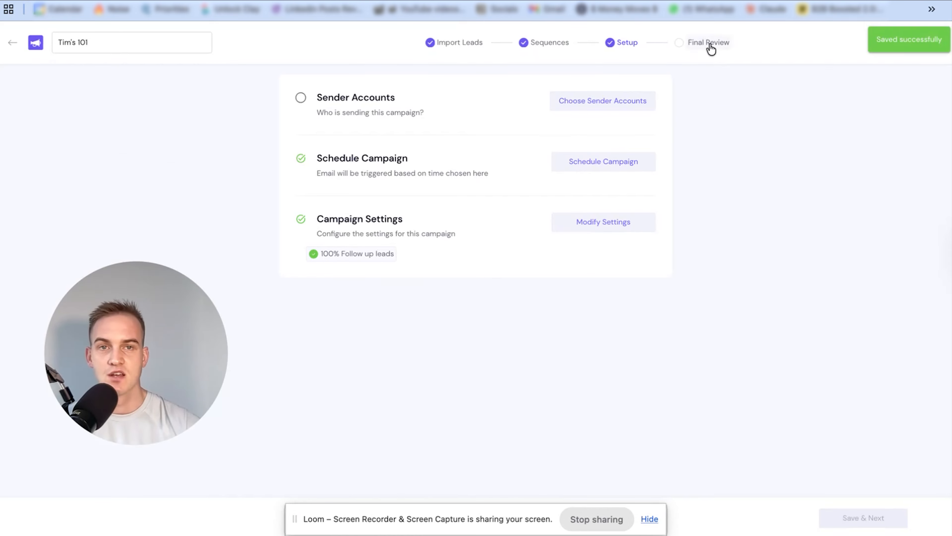
Open the campaign's final review and read through the personalised text of Email 1, paragraph by paragraph
click(709, 43)
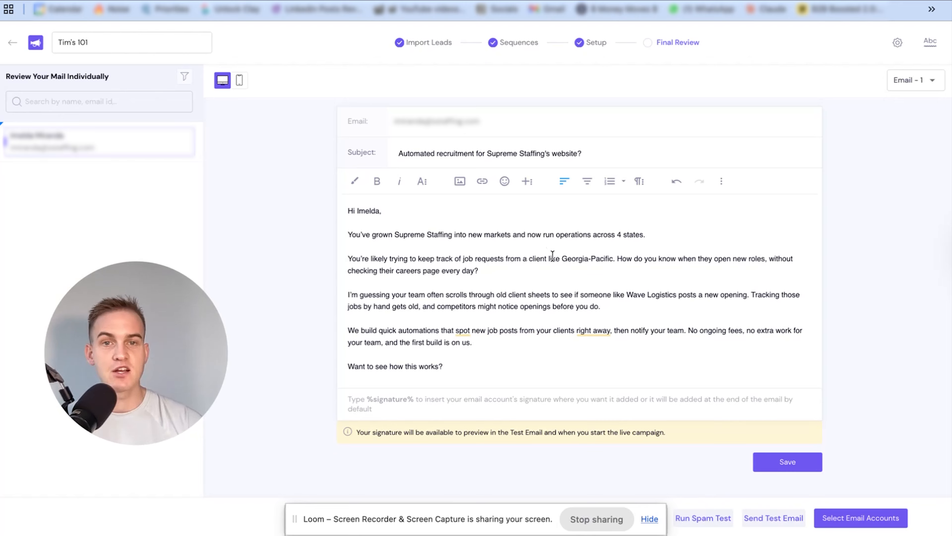
drag(553, 258, 521, 272)
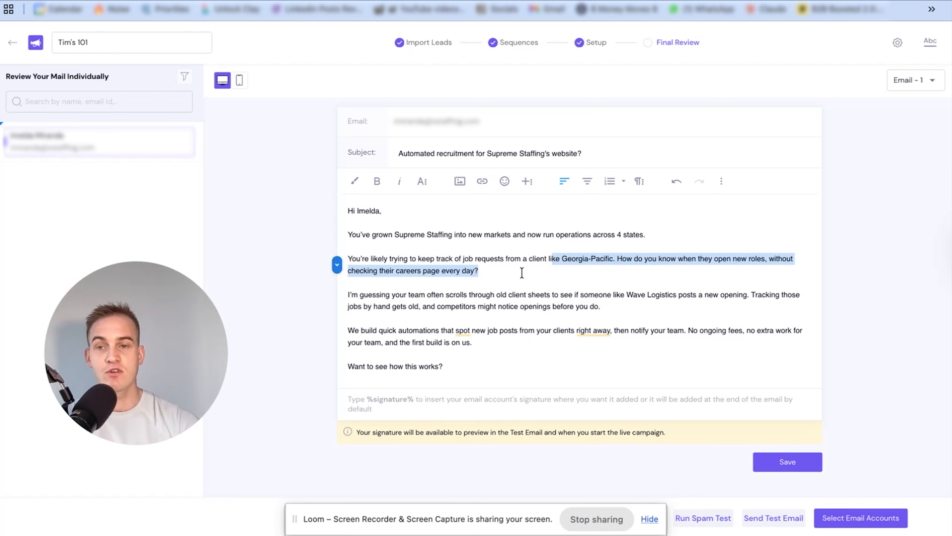
click(521, 273)
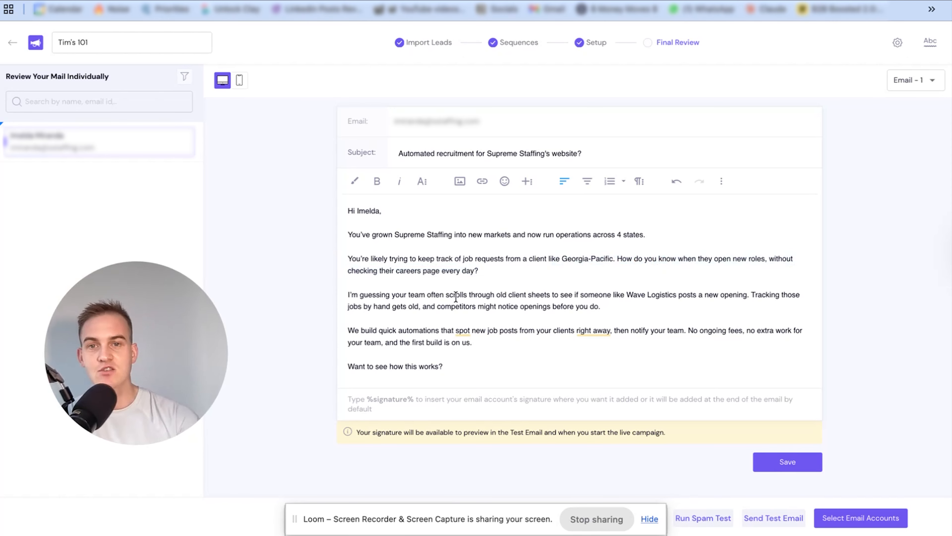
drag(471, 295, 676, 292)
click(640, 292)
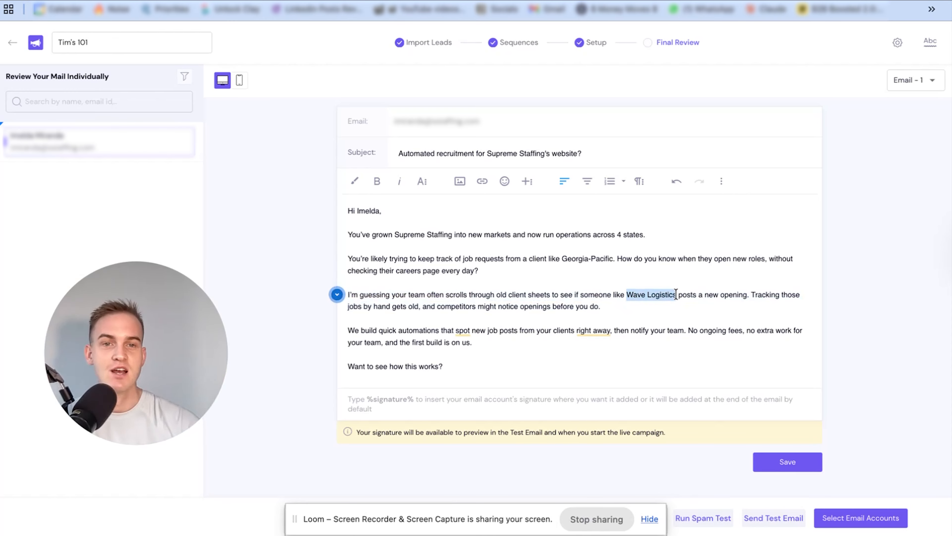
click(676, 294)
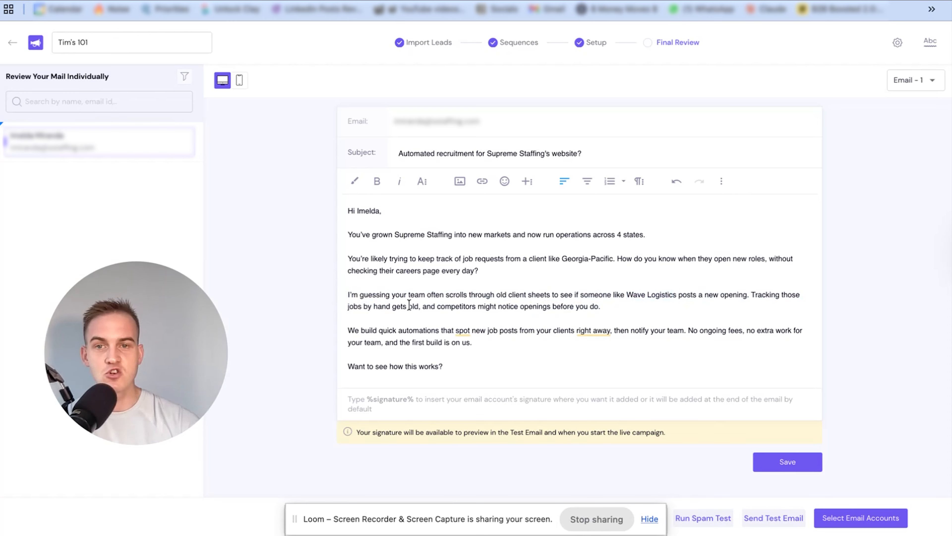
click(505, 315)
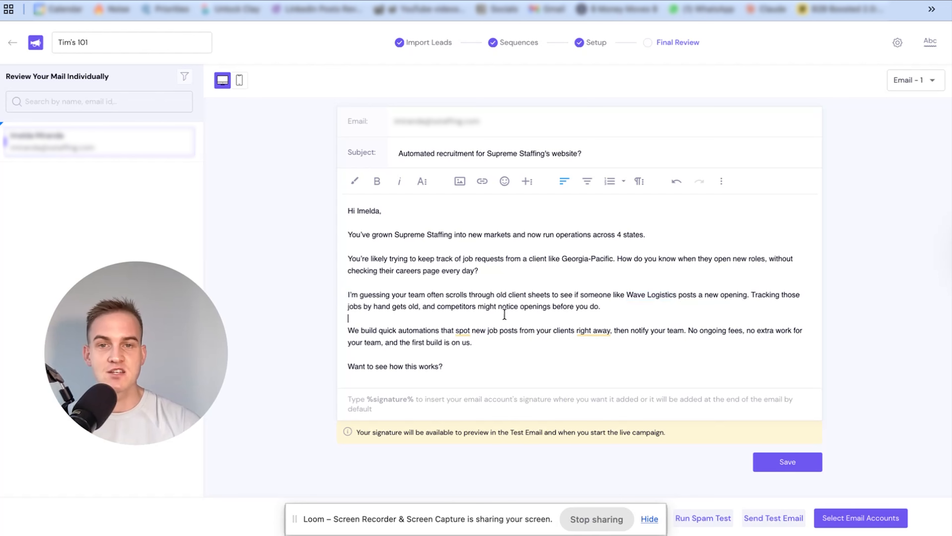
drag(645, 310, 484, 294)
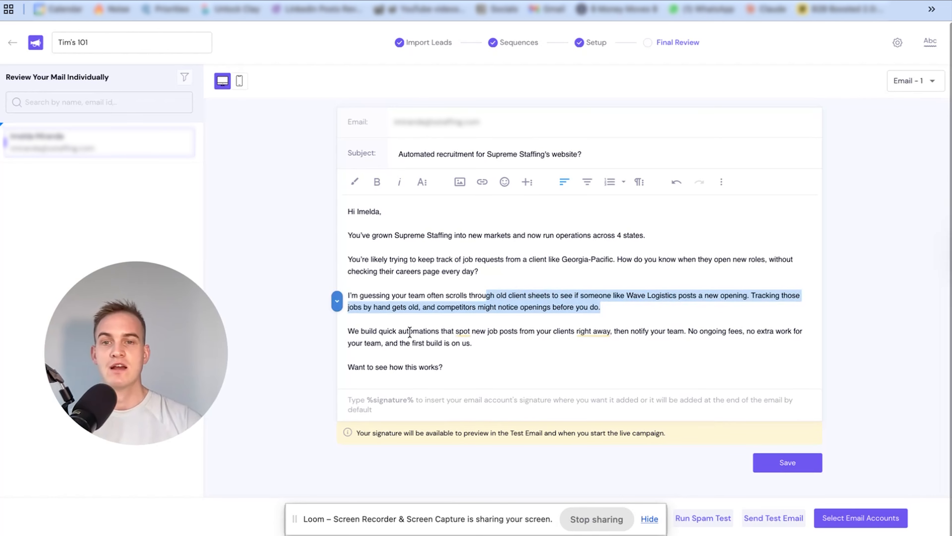
click(498, 348)
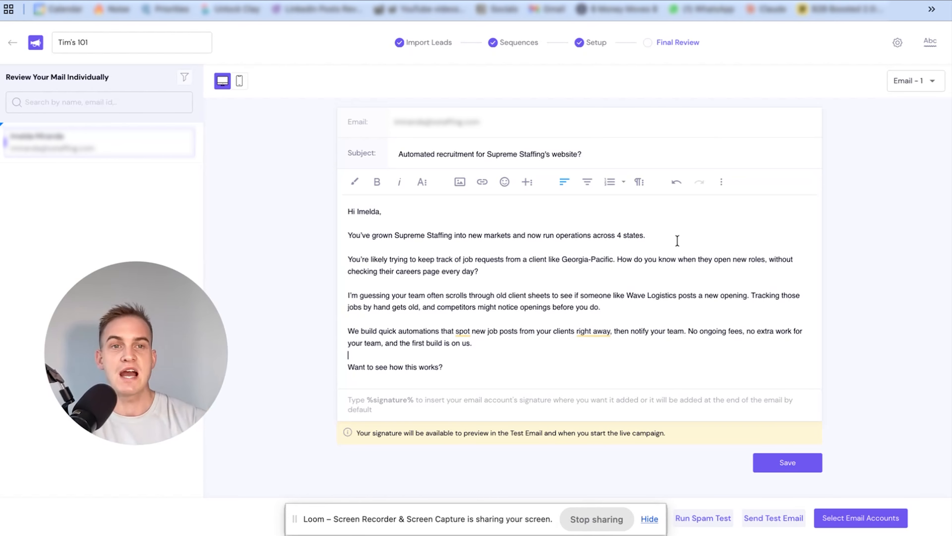
Show Email 2 of the sequence and review its opening line, client example, call to action and P.S. line
click(910, 86)
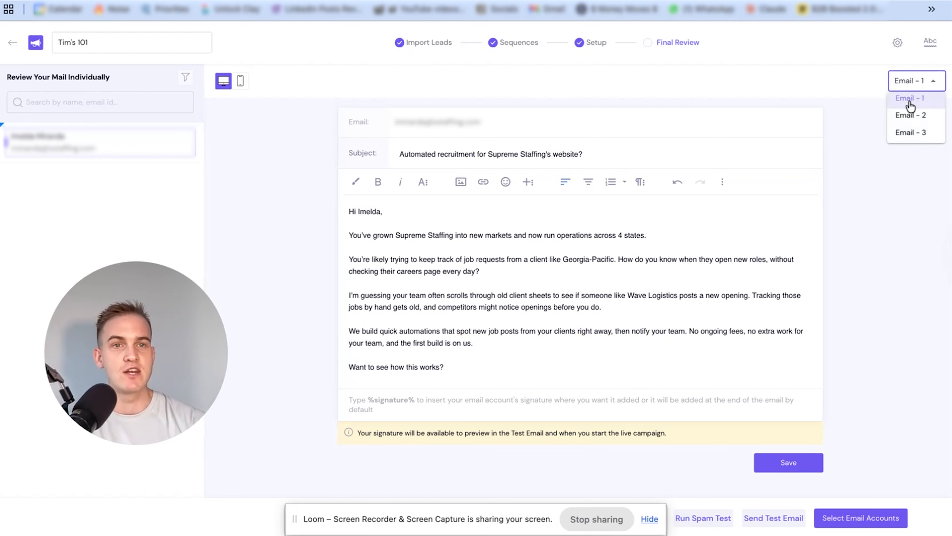
click(907, 120)
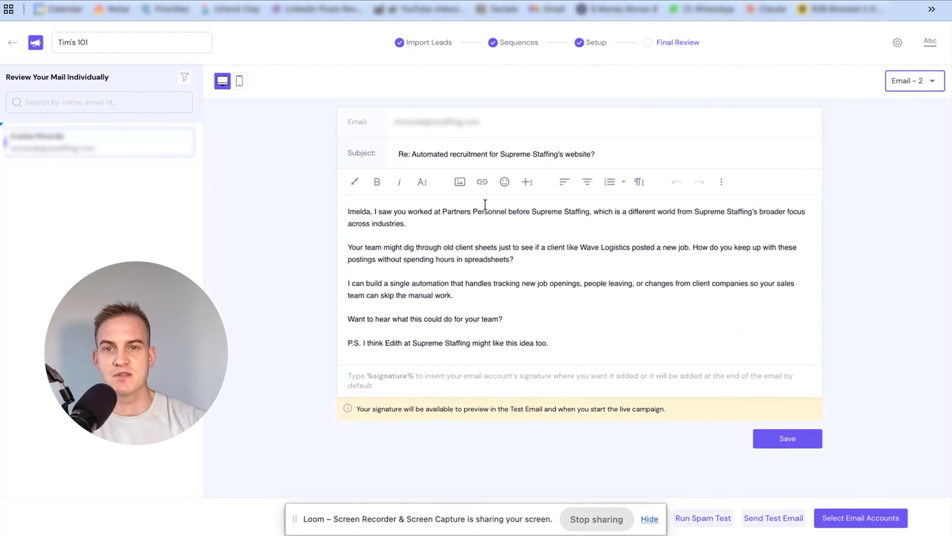
click(374, 217)
drag(374, 212, 638, 220)
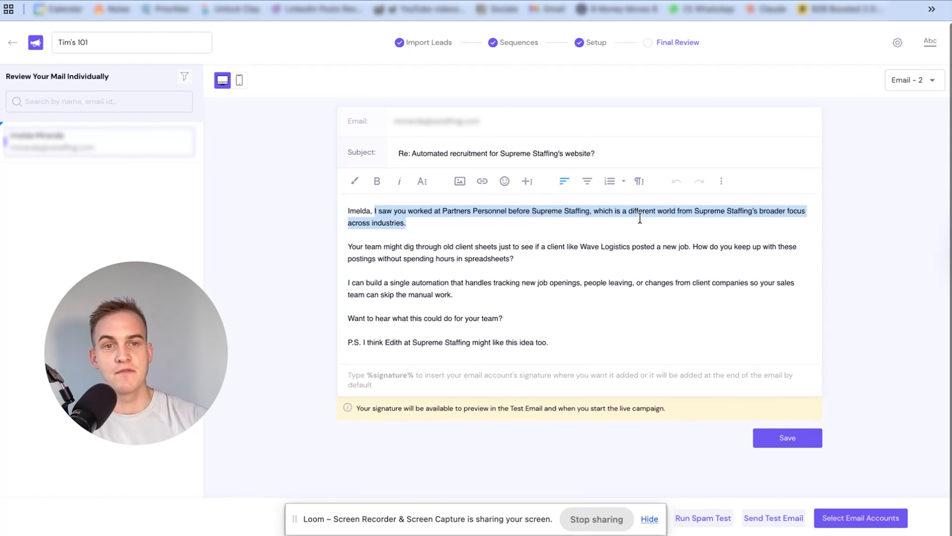
click(619, 221)
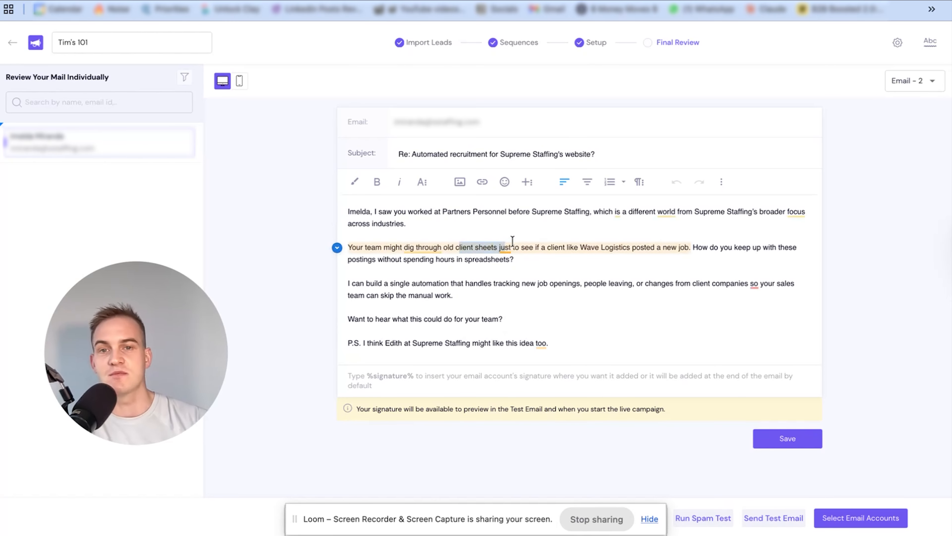
click(653, 271)
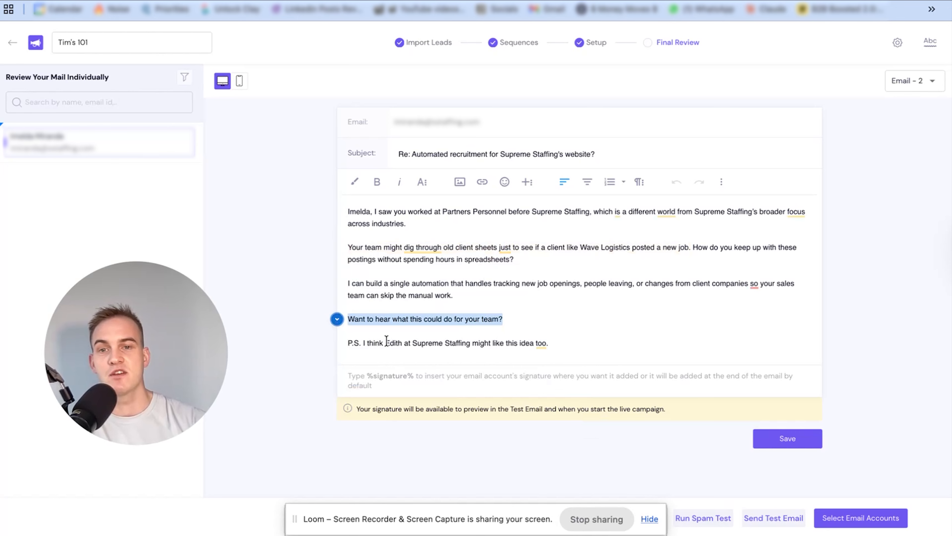
drag(386, 341, 402, 341)
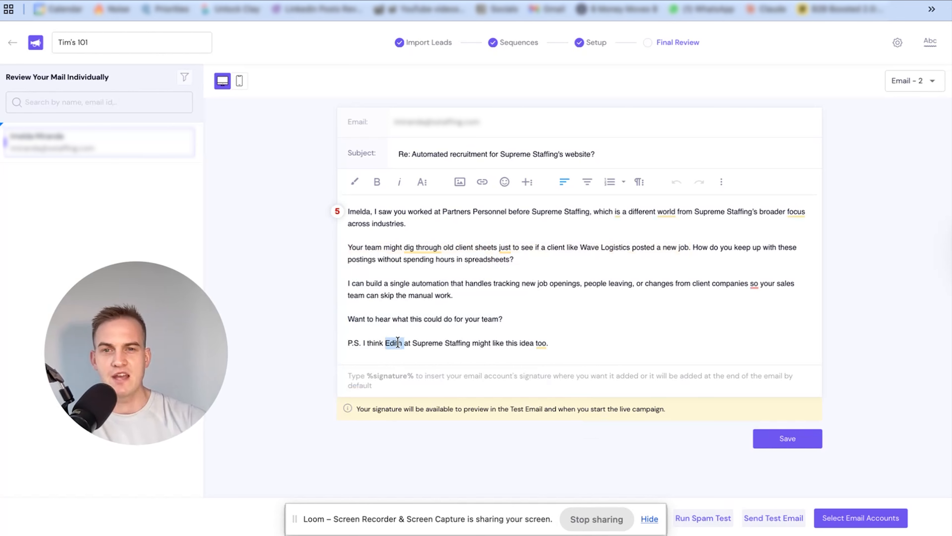
click(518, 318)
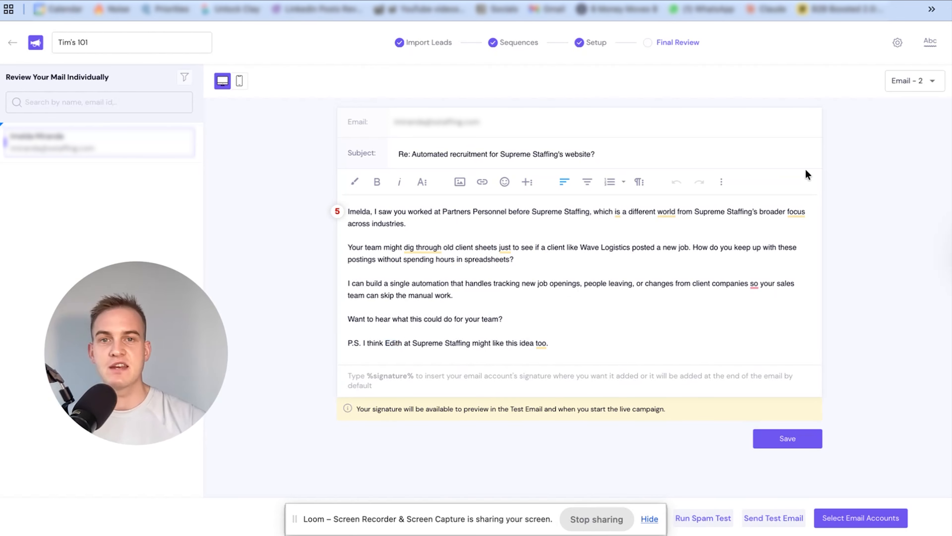
Show Email 3 of the sequence and review its customer success paragraph about Wave Talent
click(907, 89)
click(907, 132)
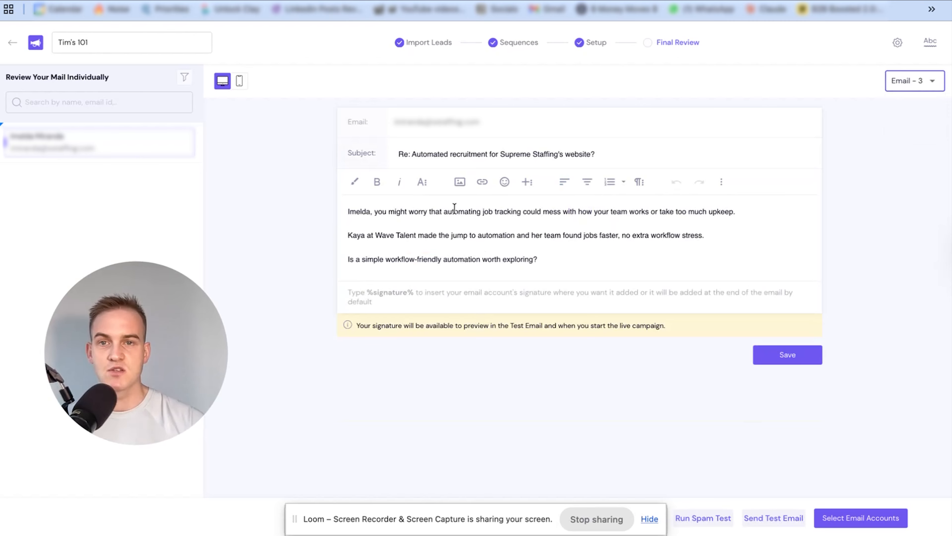
drag(349, 231, 479, 243)
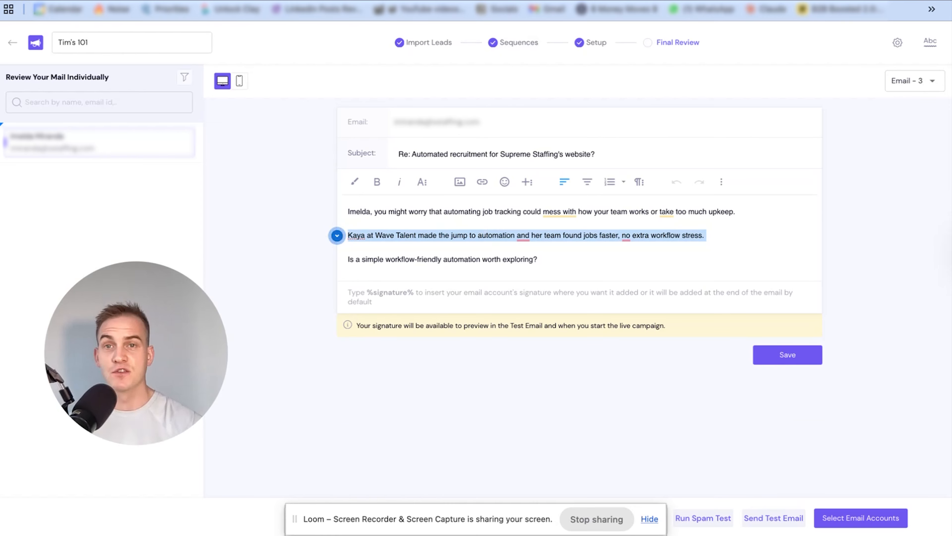
Check the campaign's uploaded lead file, view the export destinations in Twain, and return to the final review in Smartlead
click(414, 47)
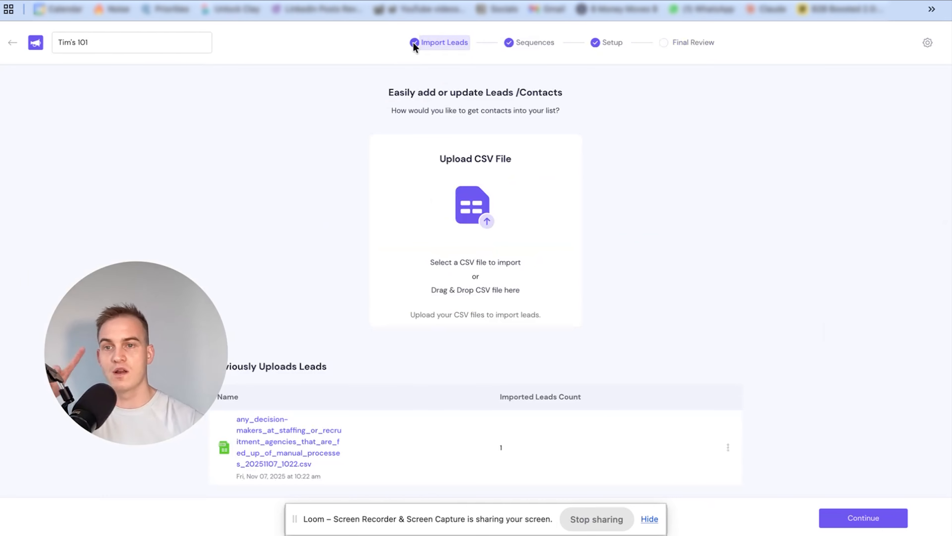
key(ctrl+Tab)
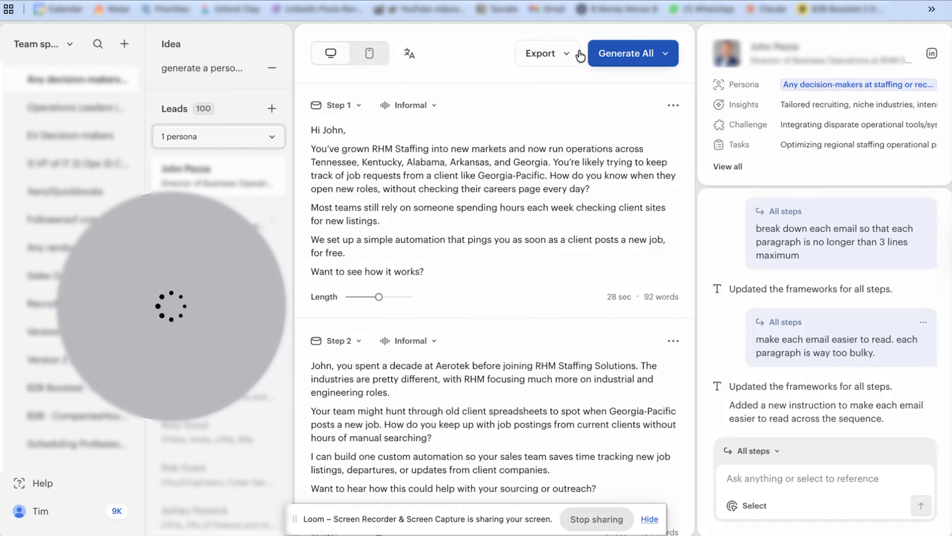
click(567, 57)
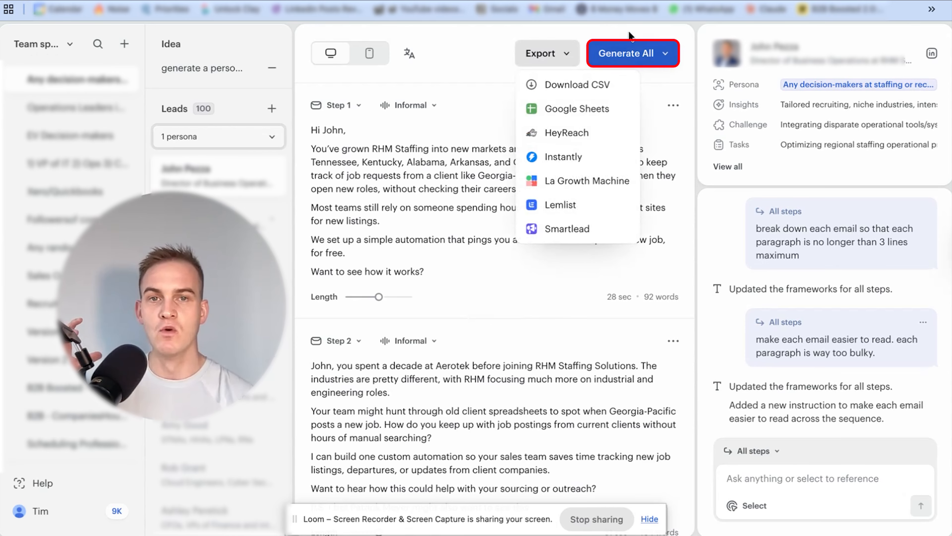
click(564, 58)
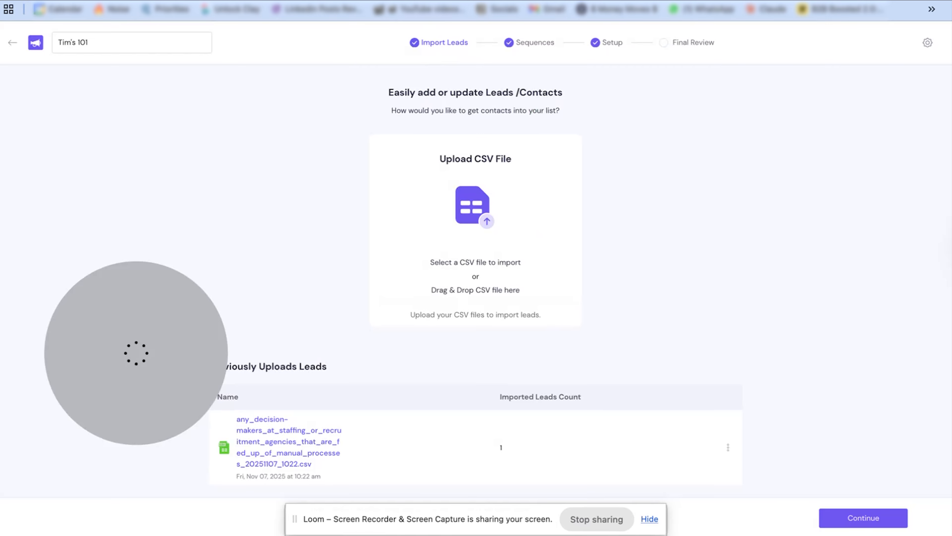
click(681, 46)
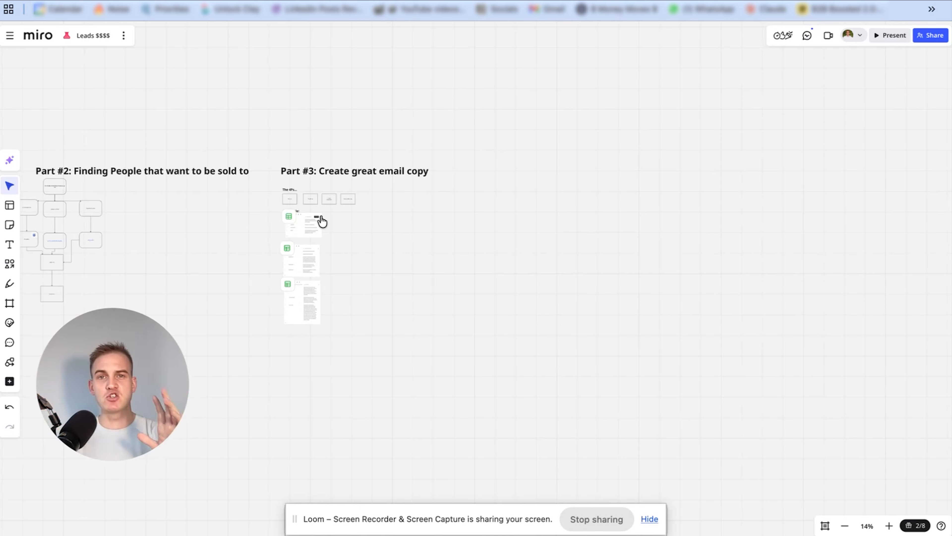
Look over the Miro board, then read the offer of Apollo.io prospect emails on MailScale's Leads page
scroll(319, 169, left, 6)
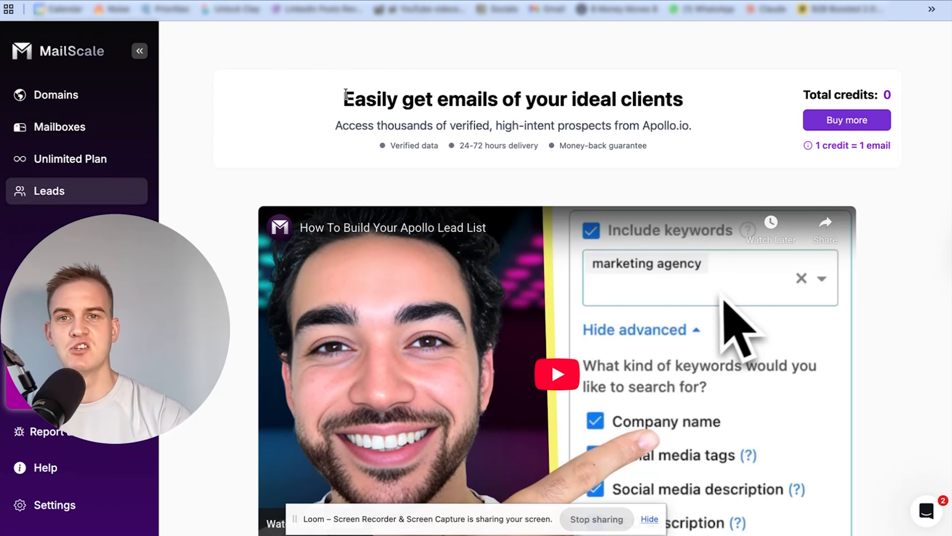
drag(344, 96, 686, 100)
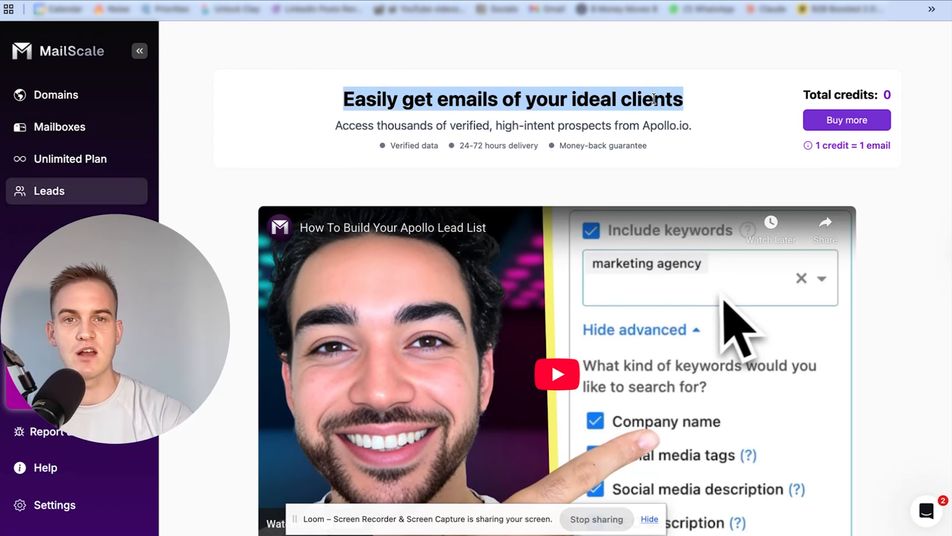
drag(641, 125, 693, 123)
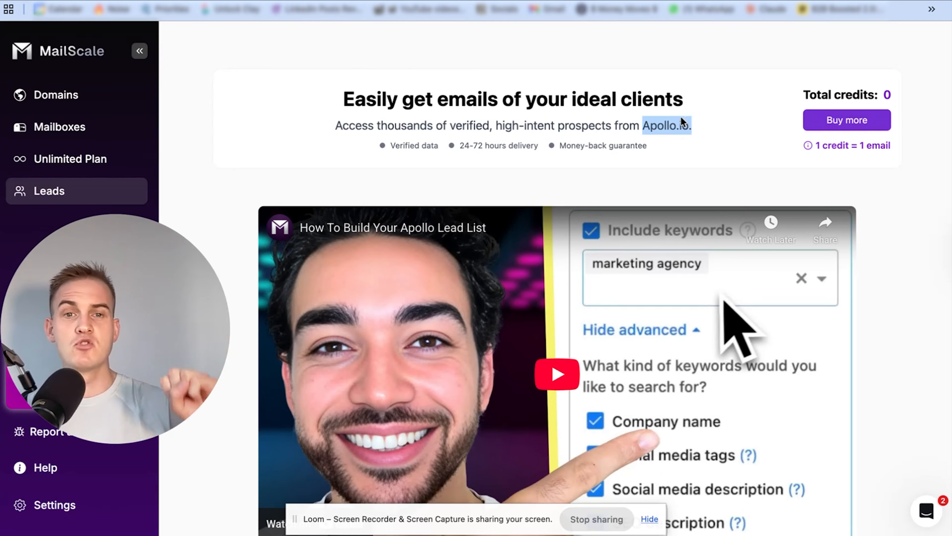